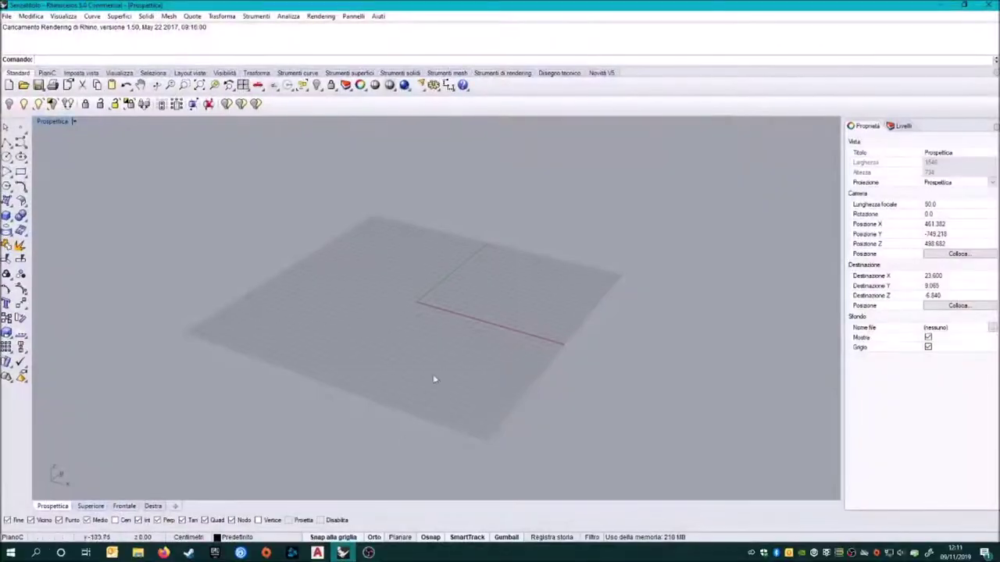
Step: Bring up the Open dialog, filter it to Rhino 3D Models and enlarge it for bigger previews
click(23, 33)
key(Down)
key(Down)
key(Down)
key(Down)
key(Down)
key(Down)
click(764, 368)
scroll(761, 250, up, 3)
click(753, 138)
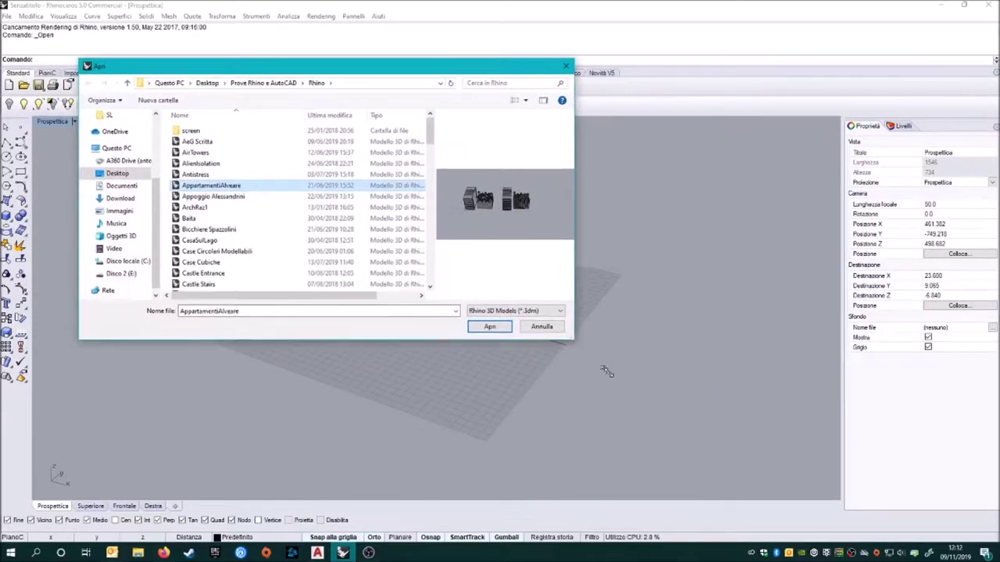
drag(569, 334, 762, 455)
Step: Step up and down through the Rhino model previews, returning toward ModernCastle
key(Down)
key(Down)
key(Down)
key(Down)
key(Up)
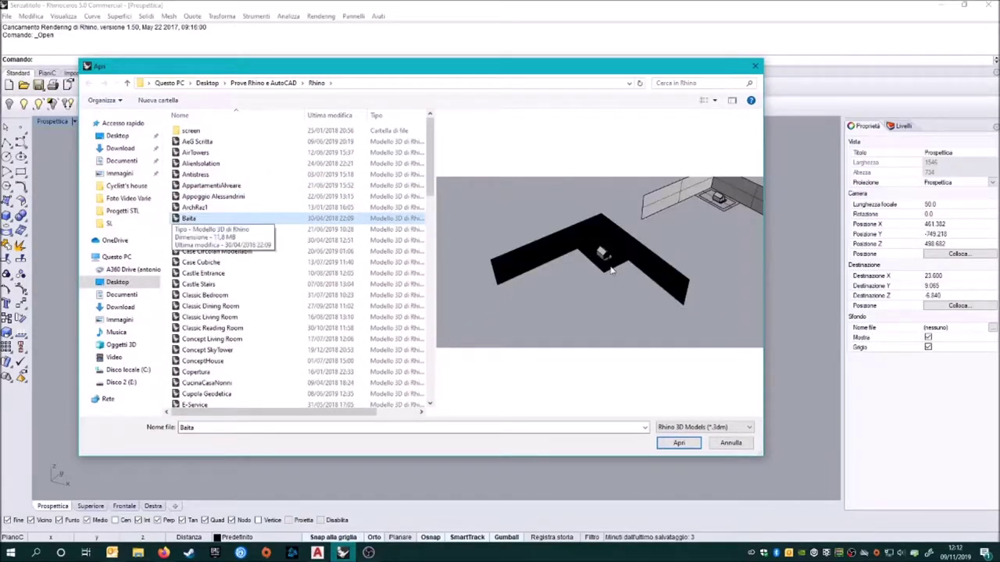
key(Down)
key(Down)
key(Down)
key(Down)
key(Down)
key(Down)
key(Down)
key(Down)
key(Down)
key(Down)
key(Down)
key(Down)
key(Down)
key(Down)
key(Down)
key(Down)
key(Down)
key(Down)
key(Down)
key(Down)
key(Down)
key(Down)
key(Down)
key(Down)
key(Down)
key(Down)
key(Down)
key(Down)
key(Down)
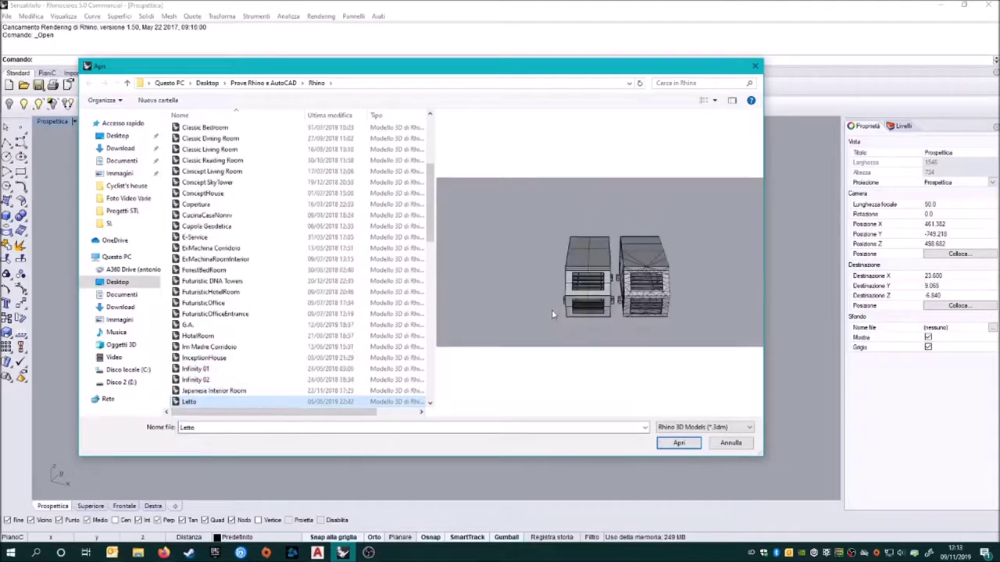
key(Down)
key(Down)
key(Down)
key(Down)
key(Down)
key(Down)
key(Down)
key(Down)
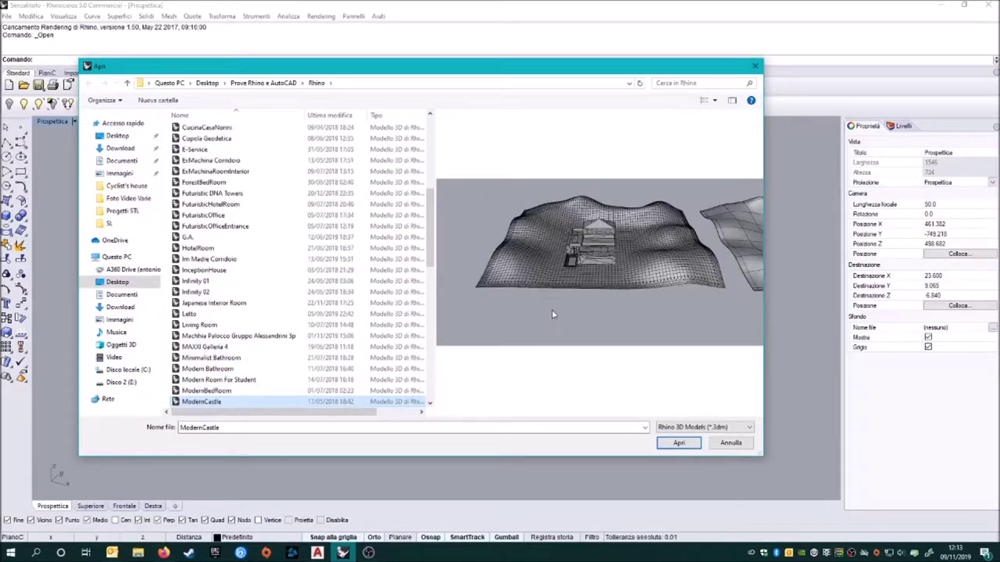
key(Down)
key(Up)
key(Down)
key(Down)
key(Down)
key(Down)
key(Down)
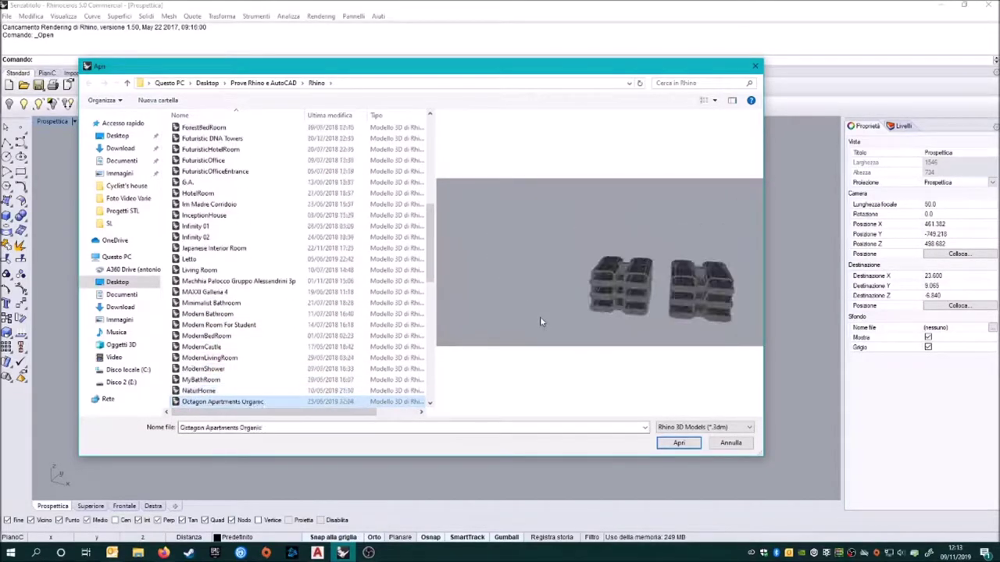
key(Down)
key(Down)
key(Down)
key(Down)
key(Down)
key(Down)
key(Down)
key(Down)
key(Down)
key(Down)
key(Down)
key(Down)
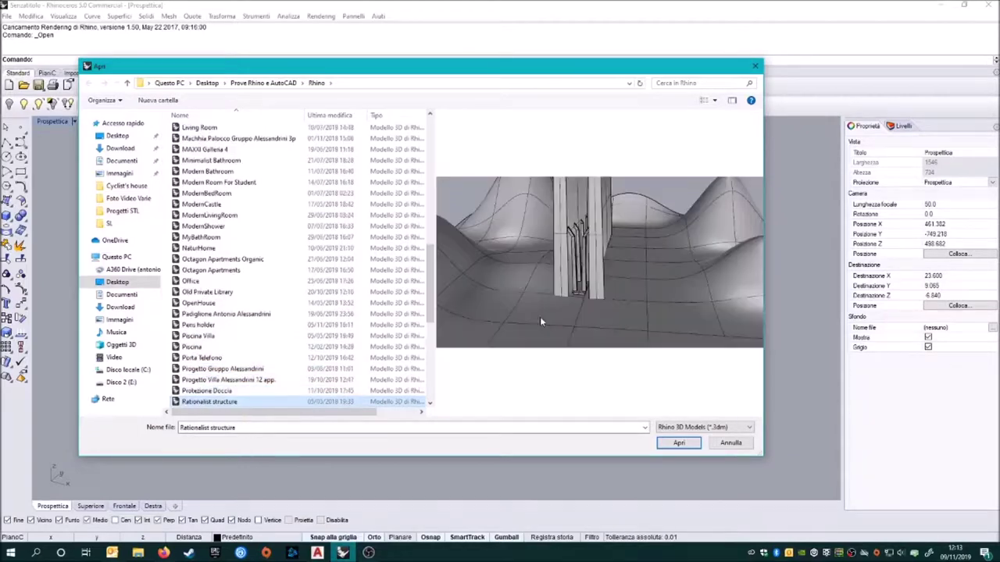
key(Down)
key(Down)
key(Down)
key(Down)
key(Down)
key(Down)
key(Down)
key(Down)
key(Down)
key(Down)
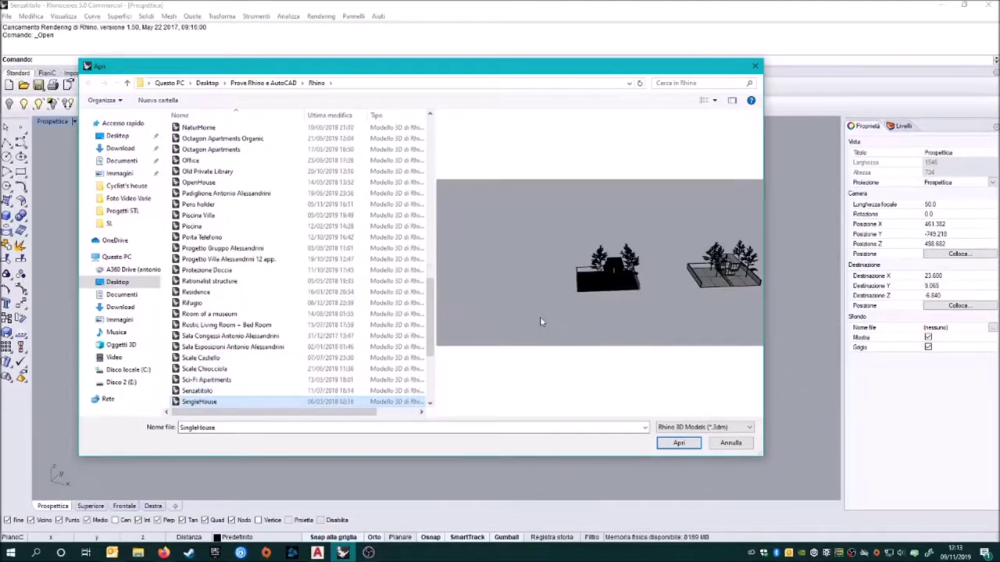
key(Down)
key(Down)
key(Down)
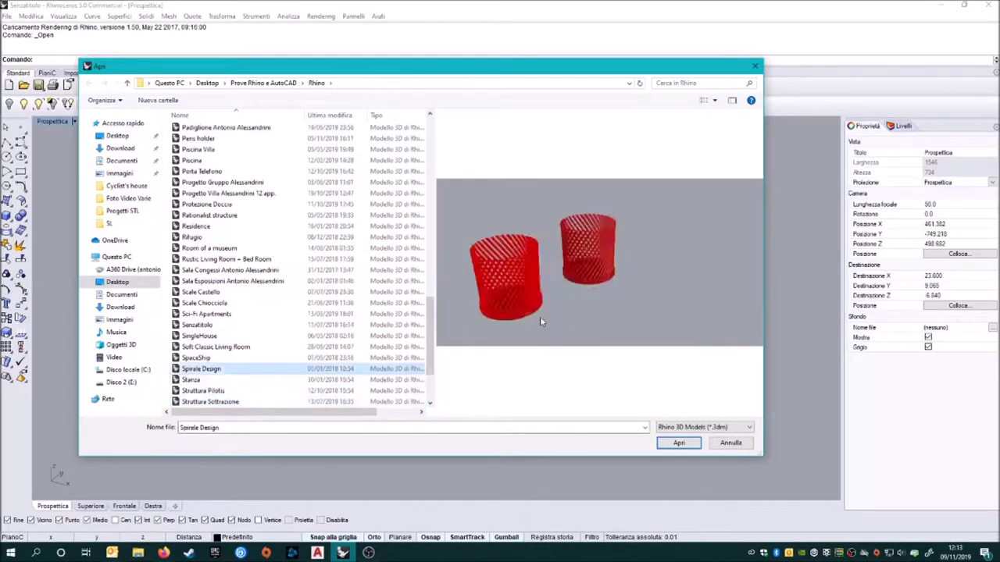
key(Down)
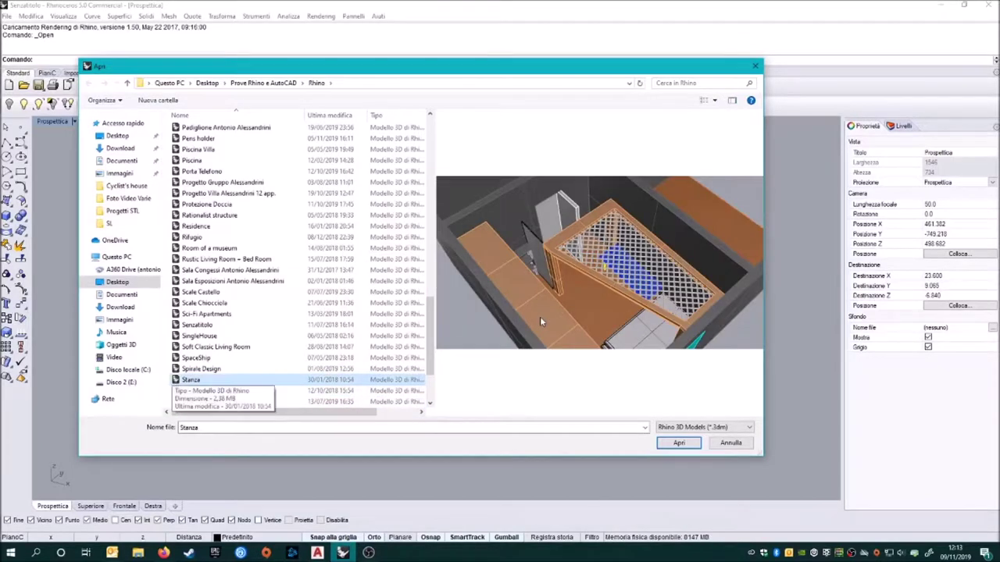
key(Down)
key(Down)
key(Down)
key(Down)
key(Down)
key(Down)
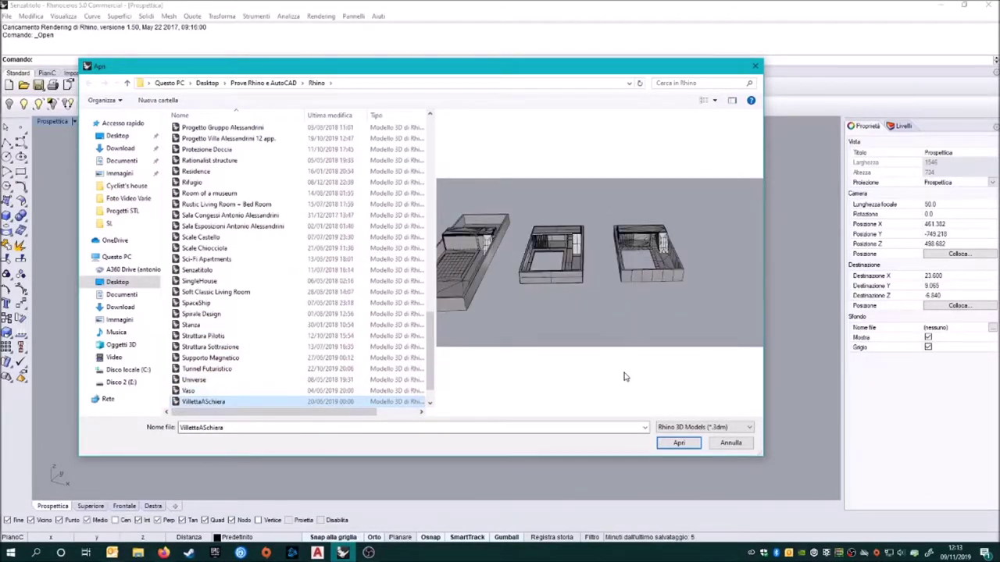
key(Up)
key(Up)
key(Up)
key(Up)
key(Up)
key(Up)
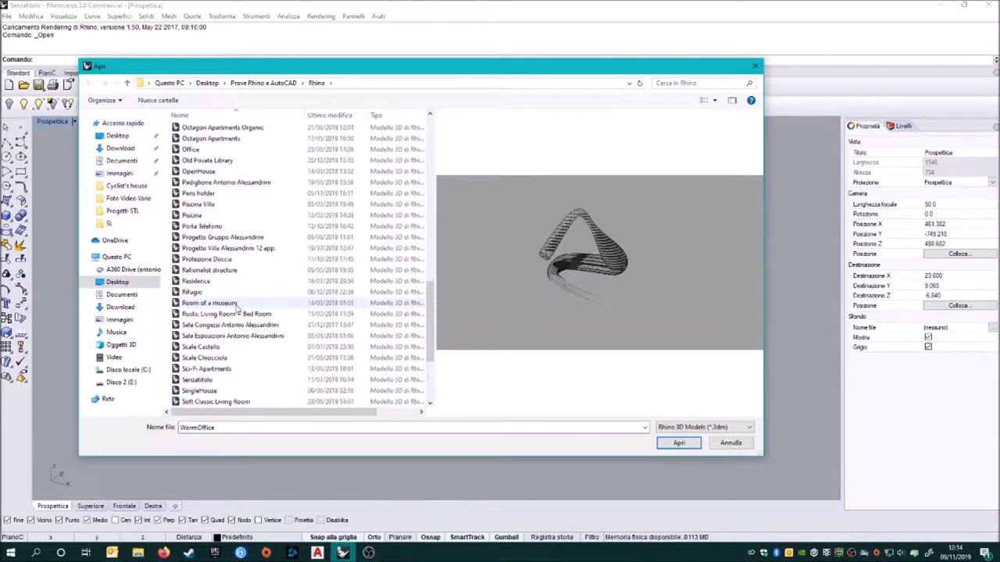
key(Up)
key(Up)
key(Up)
key(Up)
key(Up)
key(Up)
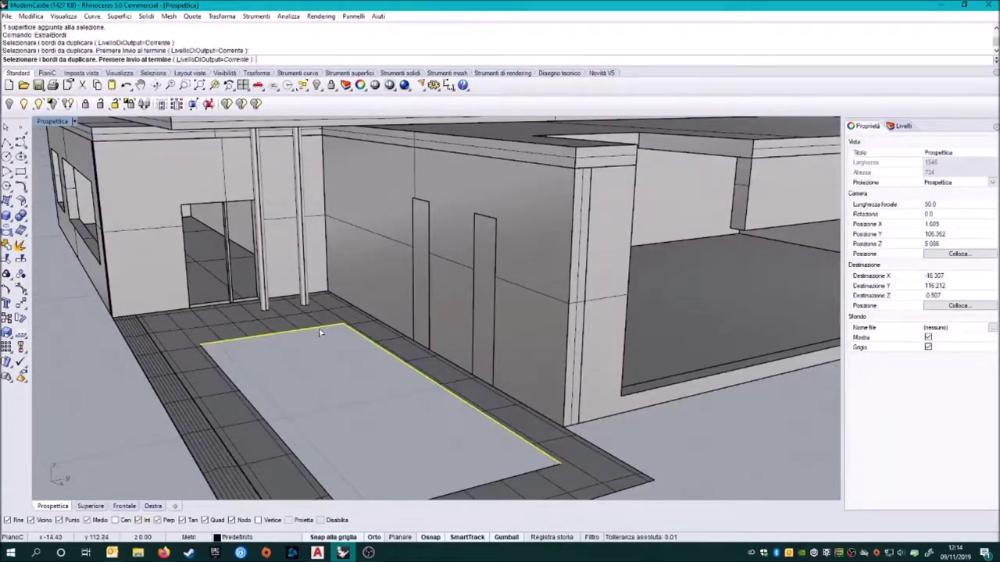
Step: Offset the pool edge 10 inward, extrude it as a solid border, and select the curves
text(10)
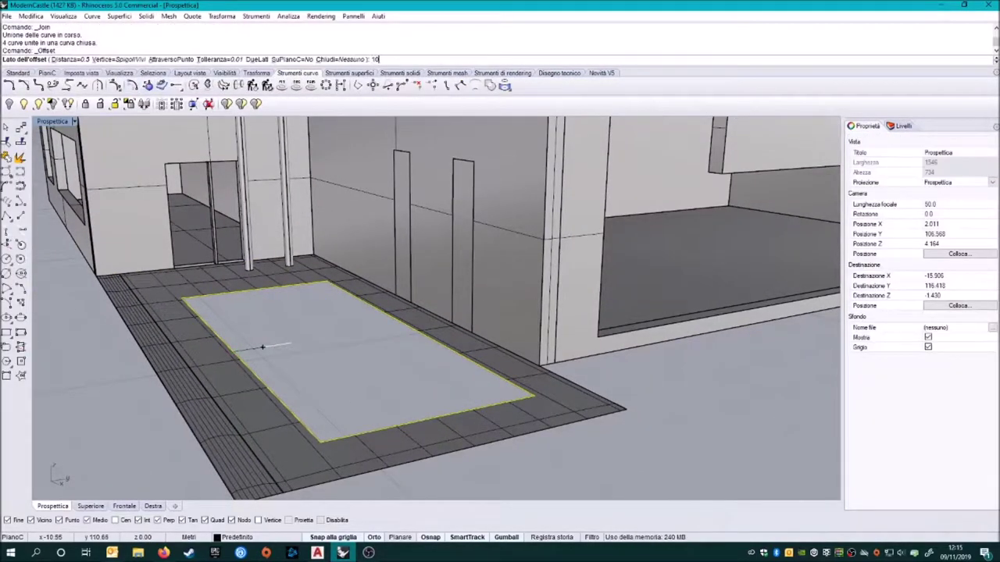
click(279, 351)
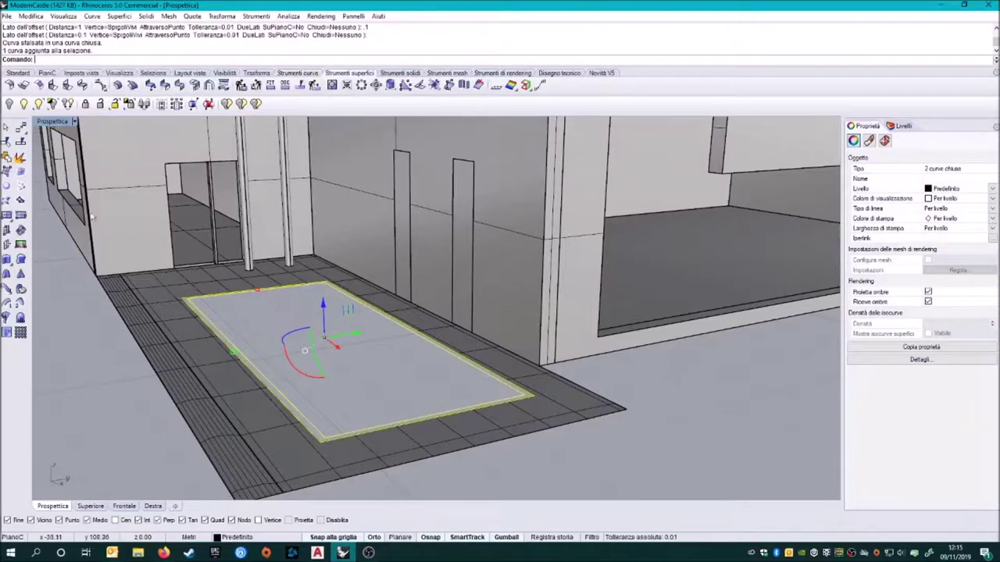
click(22, 265)
mouse_move(116, 473)
right_down()
mouse_move(299, 353)
mouse_move(170, 395)
mouse_move(135, 305)
mouse_move(143, 209)
mouse_move(264, 259)
right_up()
right_click(179, 415)
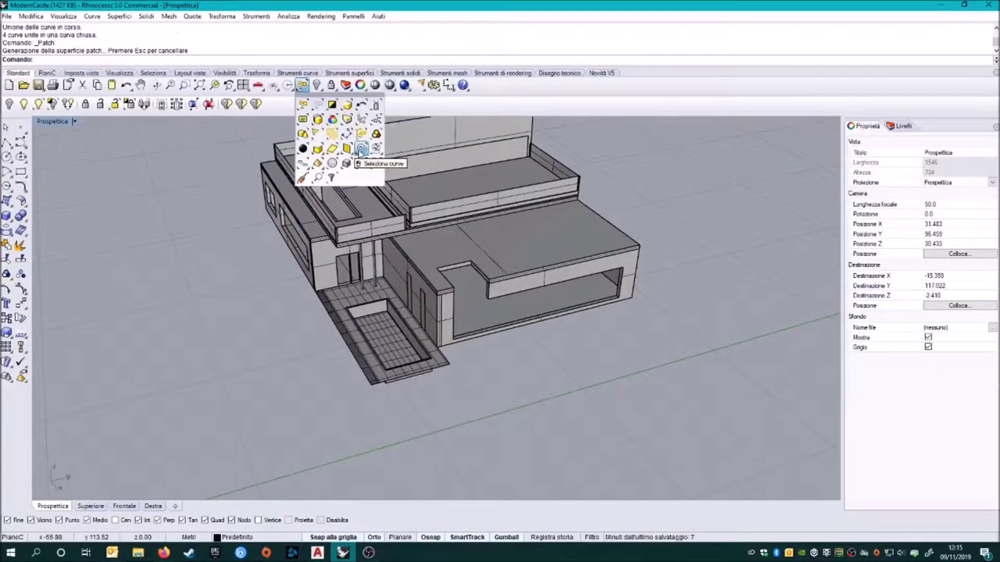
click(360, 149)
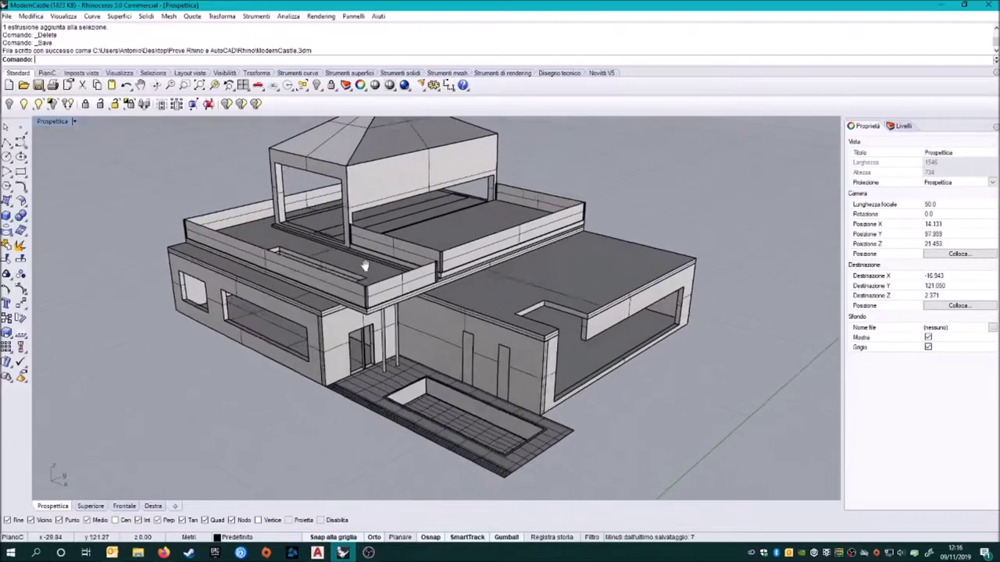
key(ctrl+a)
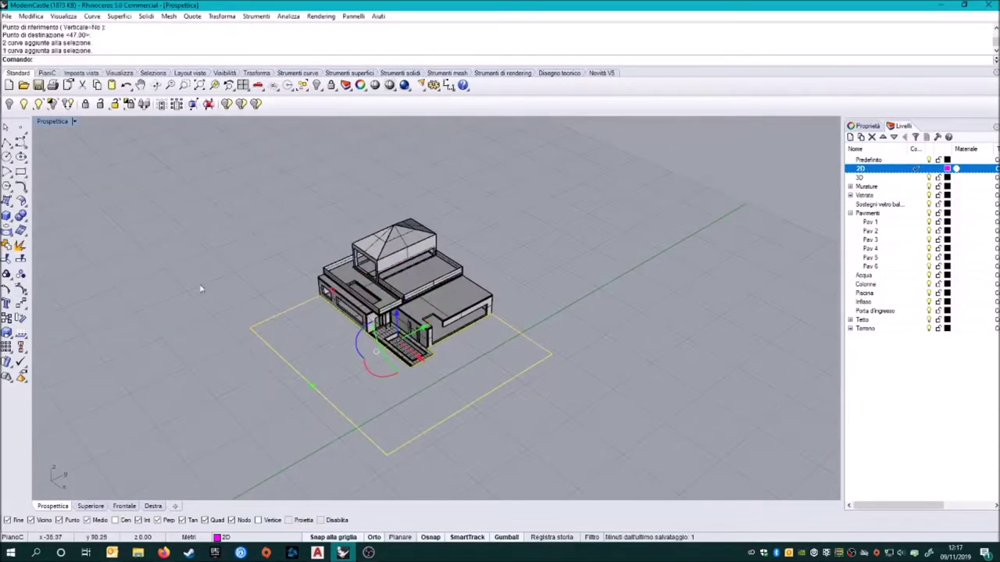
Step: Extrude the boundary rectangle around the house into a solid ground slab
click(289, 328)
scroll(147, 359, up, 3)
click(50, 250)
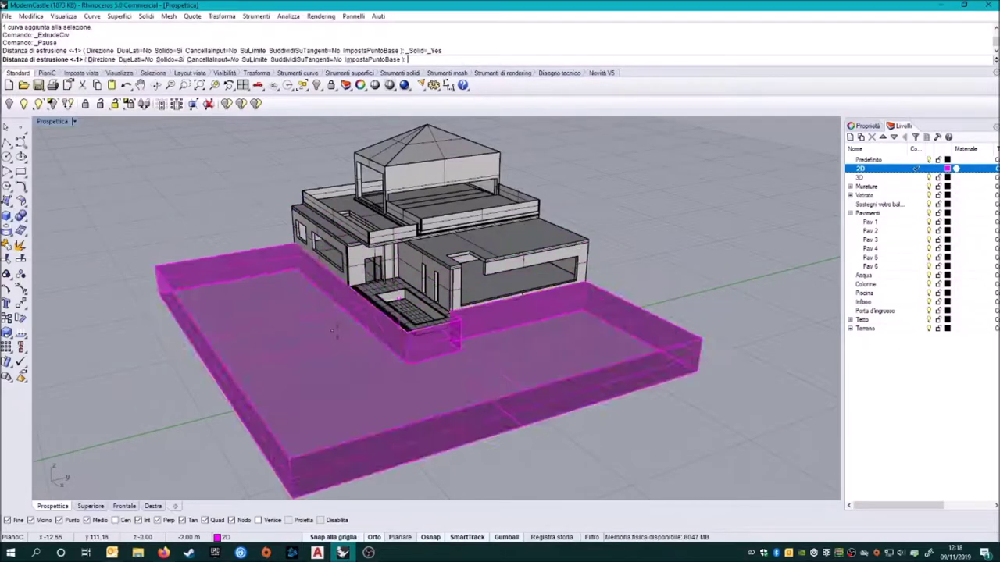
scroll(461, 301, up, 5)
text(0)
key(Return)
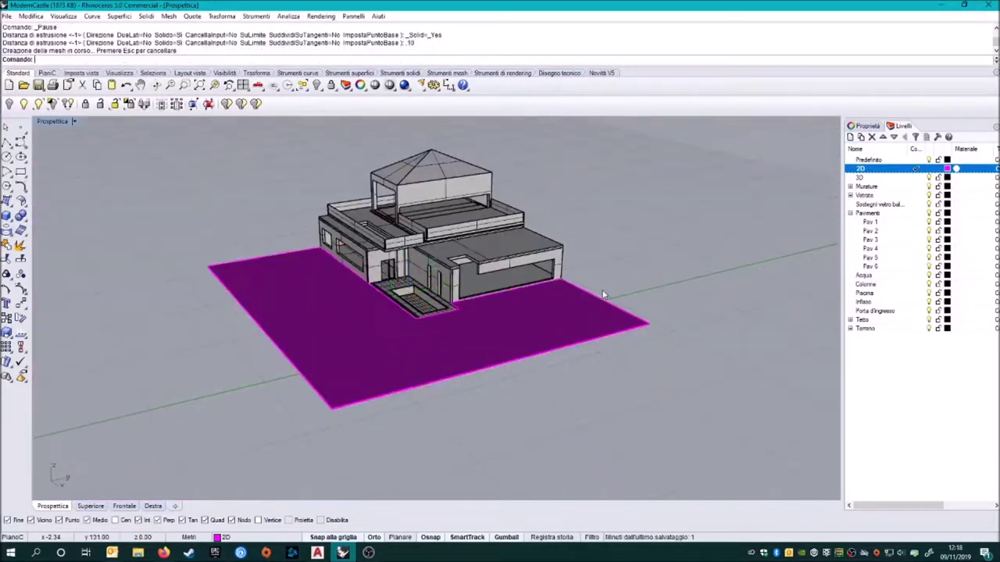
Step: Put the ground slab on the grey layer through its object properties
click(469, 285)
click(863, 125)
click(959, 188)
click(935, 215)
scroll(514, 305, down, 5)
Step: Select and delete all the leftover curves, then switch the view to parallel projection
click(302, 84)
click(328, 117)
key(Delete)
right_drag(514, 305, 579, 326)
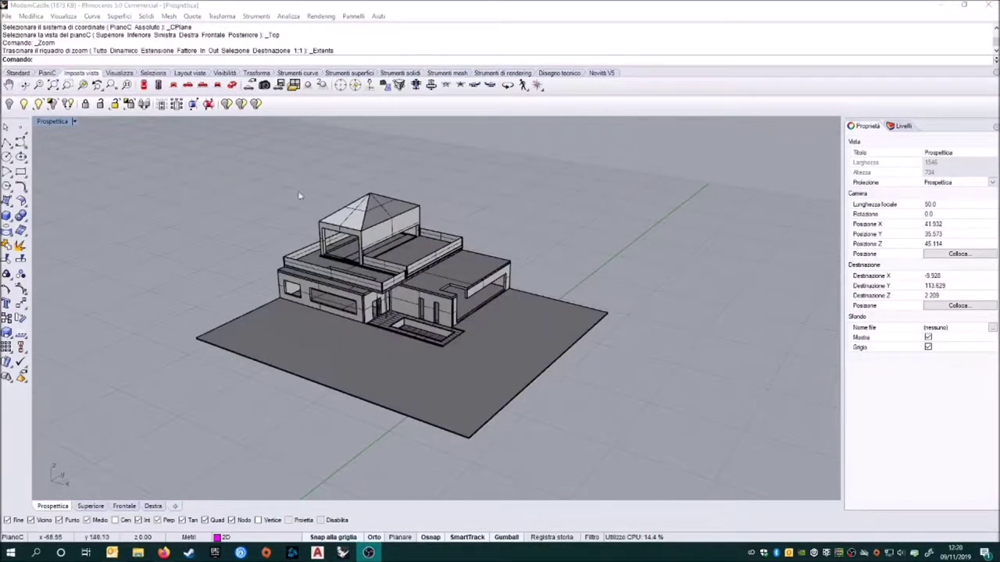
click(232, 84)
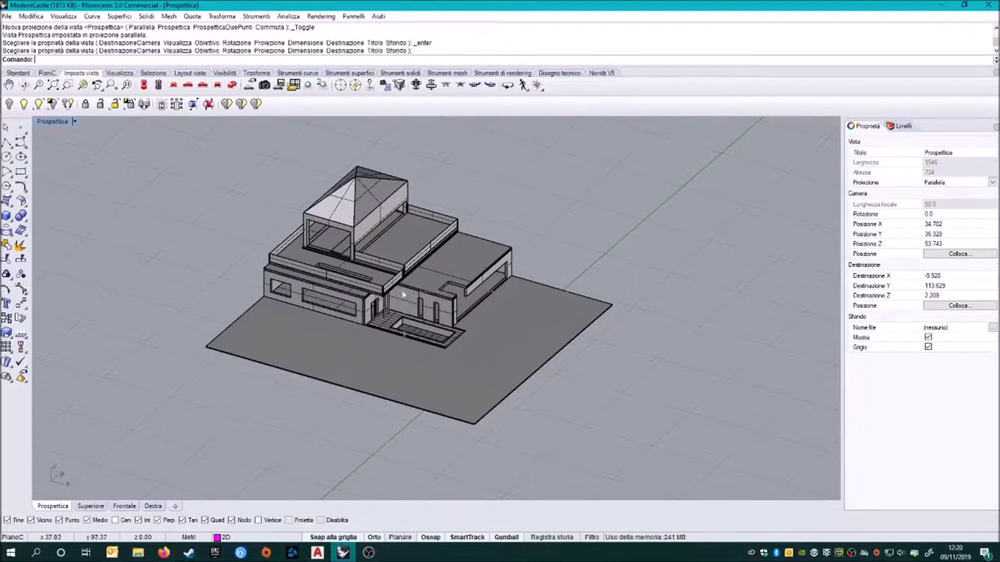
Step: Select the whole model and generate a Make2D line drawing of the view
key(ctrl+a)
key(Return)
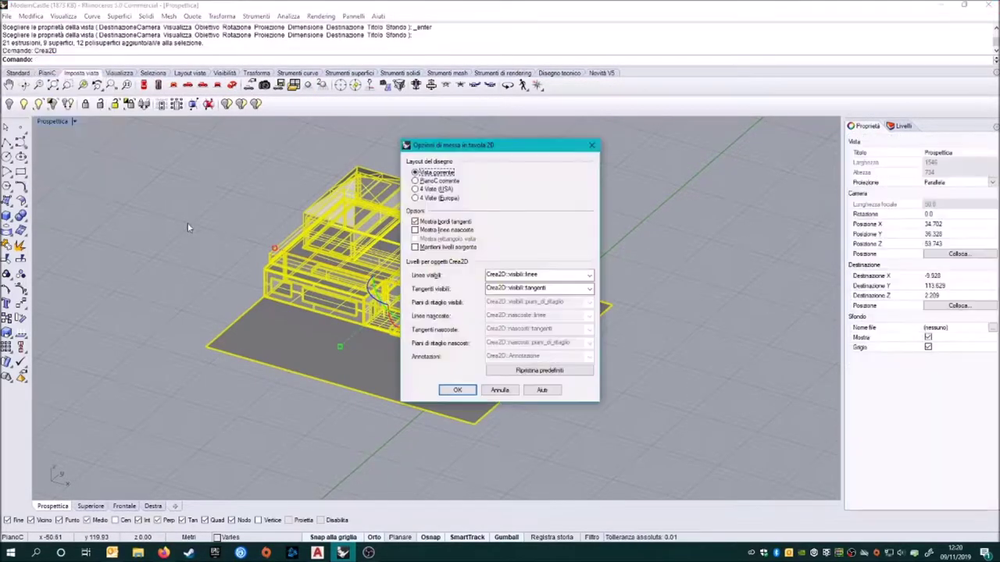
drag(453, 142, 625, 139)
click(625, 383)
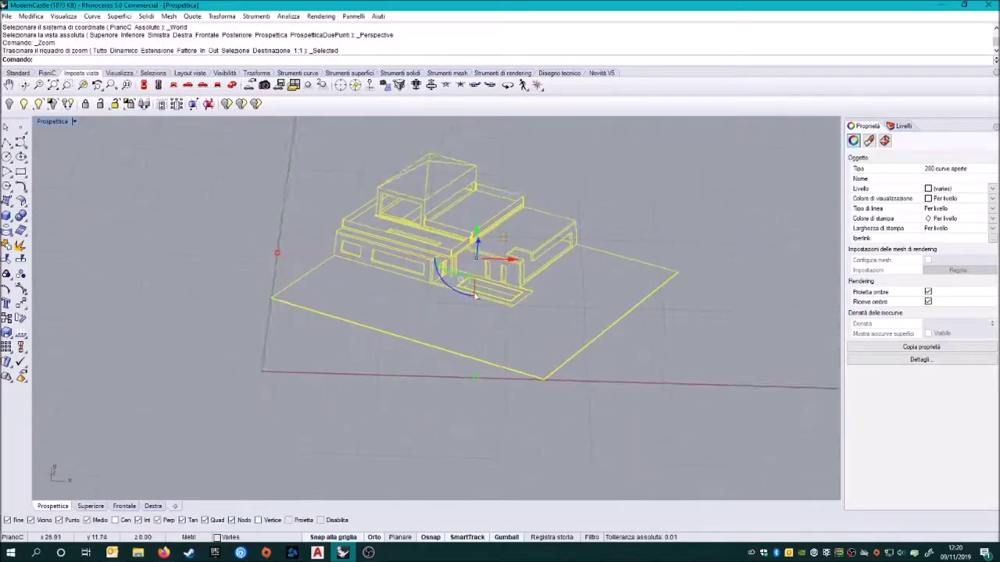
Step: Export the selected 2D drawing as Prospettiva.dwg into the ModernCastle folder with default settings
click(6, 16)
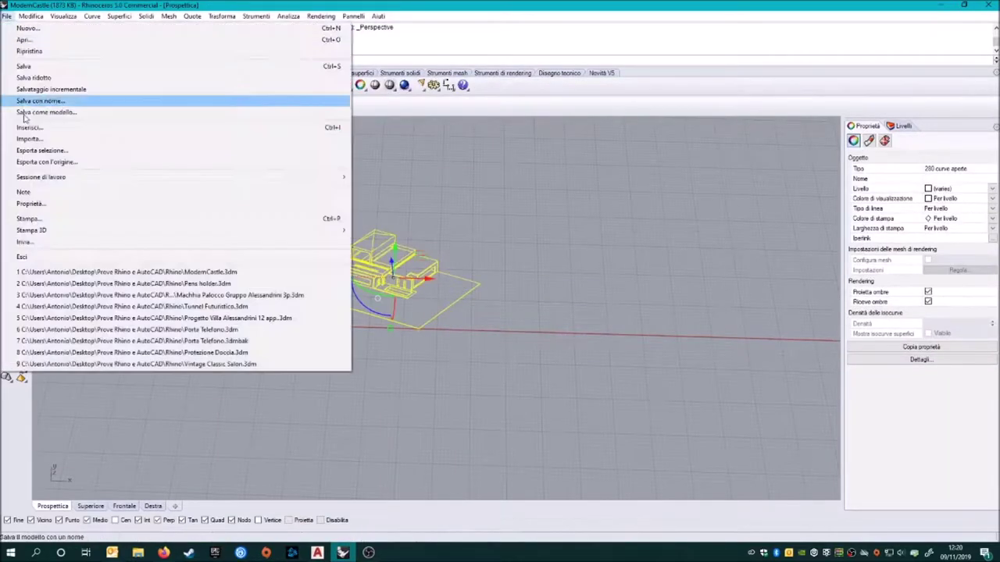
click(36, 139)
click(313, 83)
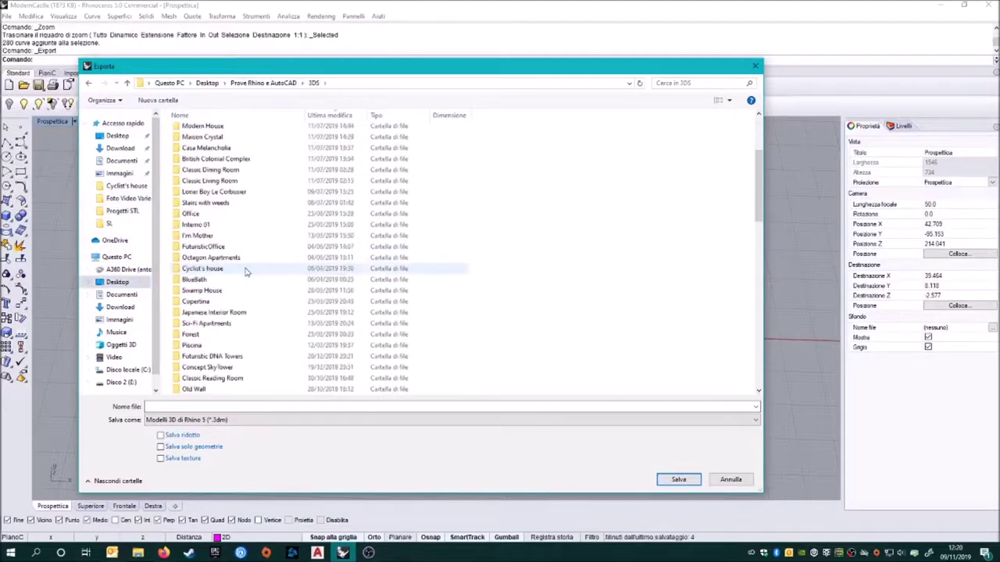
double_click(202, 389)
click(223, 420)
click(223, 323)
text(a)
key(Return)
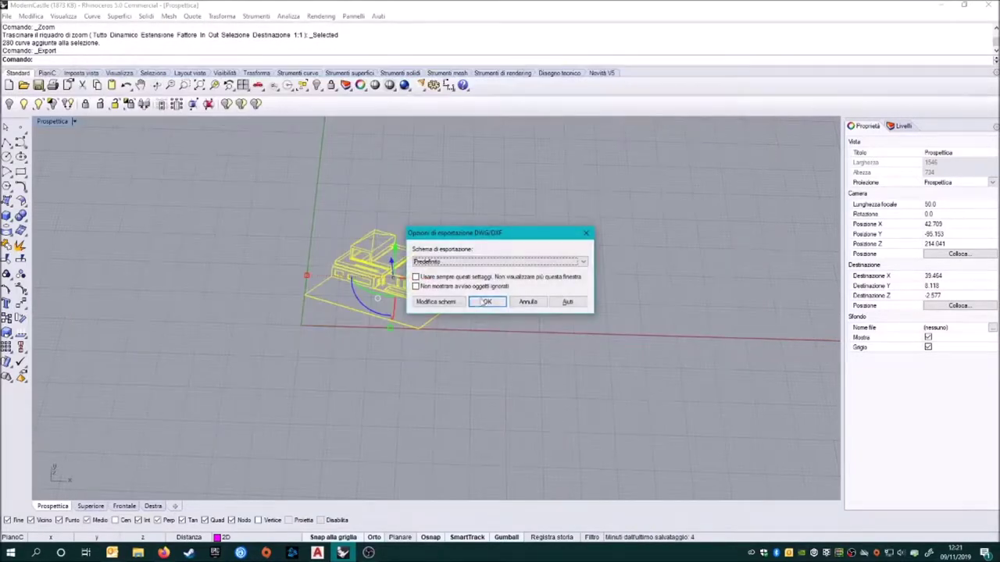
key(Return)
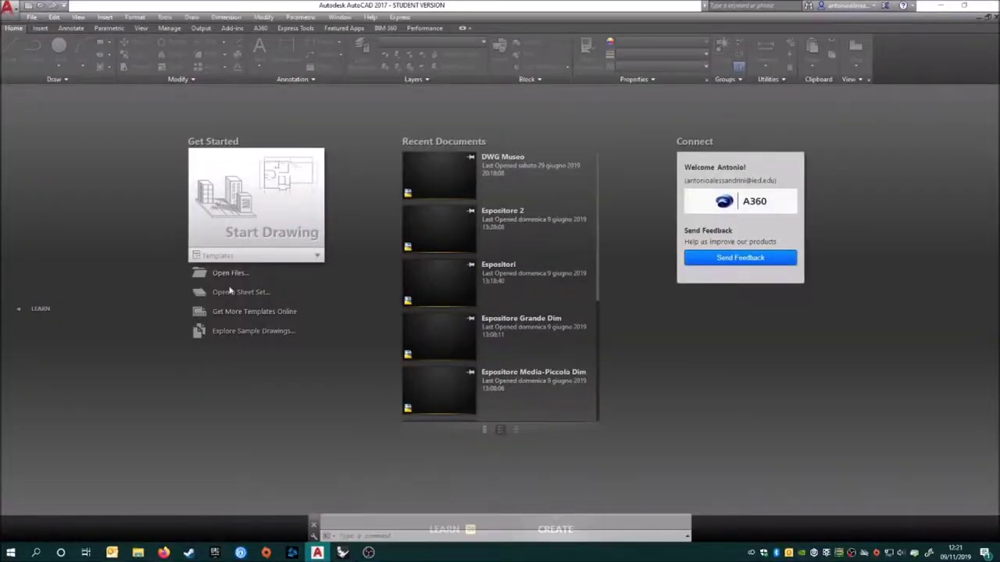
Step: Open Prospettiva.dwg from the Prove Rhino e AutoCAD folder, continuing past the non-Autodesk warning
click(229, 273)
click(465, 162)
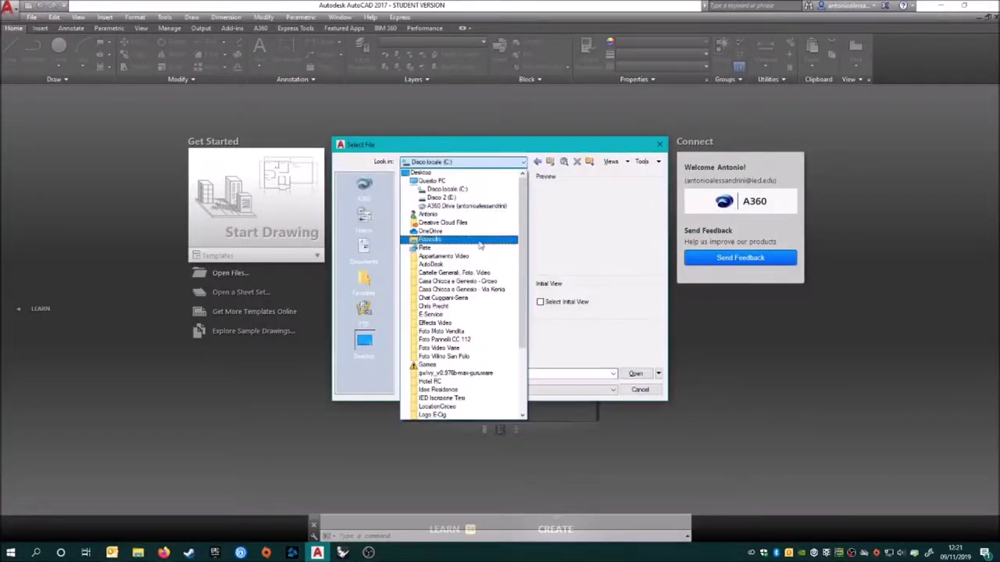
scroll(465, 222, down, 5)
click(438, 361)
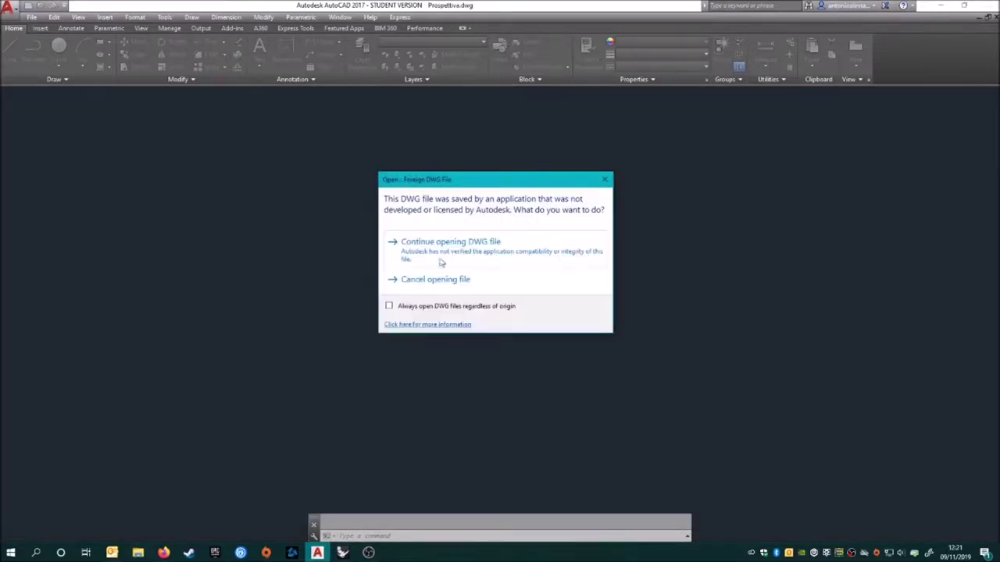
click(441, 262)
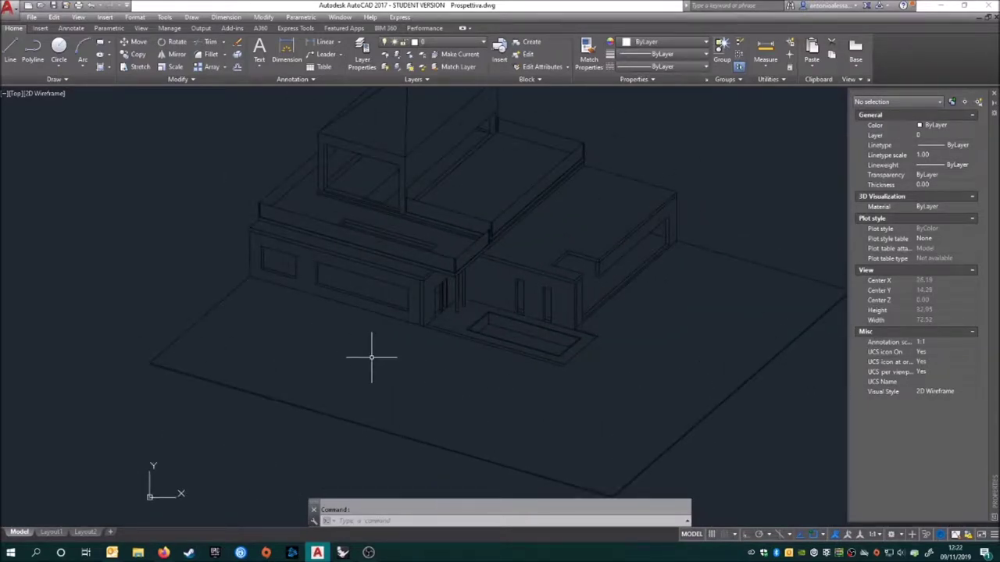
Step: Create a new layer in the layer properties and name it Muri
click(356, 71)
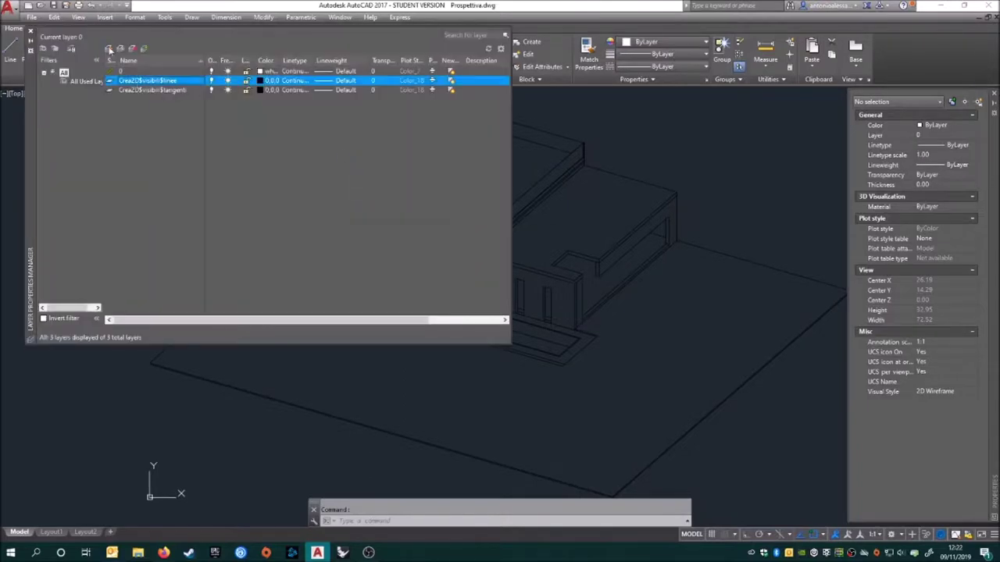
click(108, 49)
click(135, 122)
click(551, 283)
text(Muri)
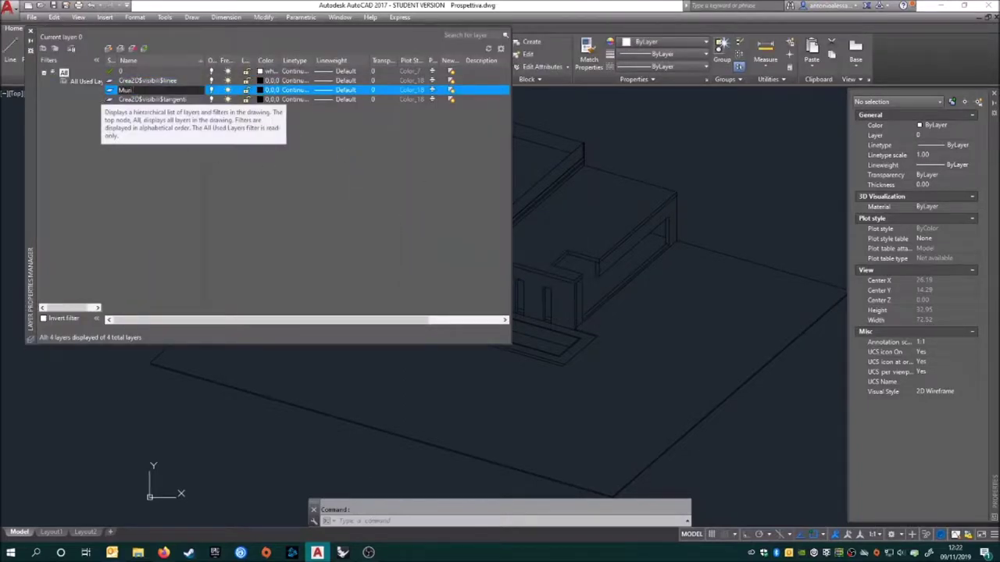
Step: Give the Muri layer the magenta index colour and a 0.30 mm lineweight
click(261, 90)
click(433, 196)
click(466, 294)
click(486, 357)
click(345, 90)
click(484, 297)
click(452, 349)
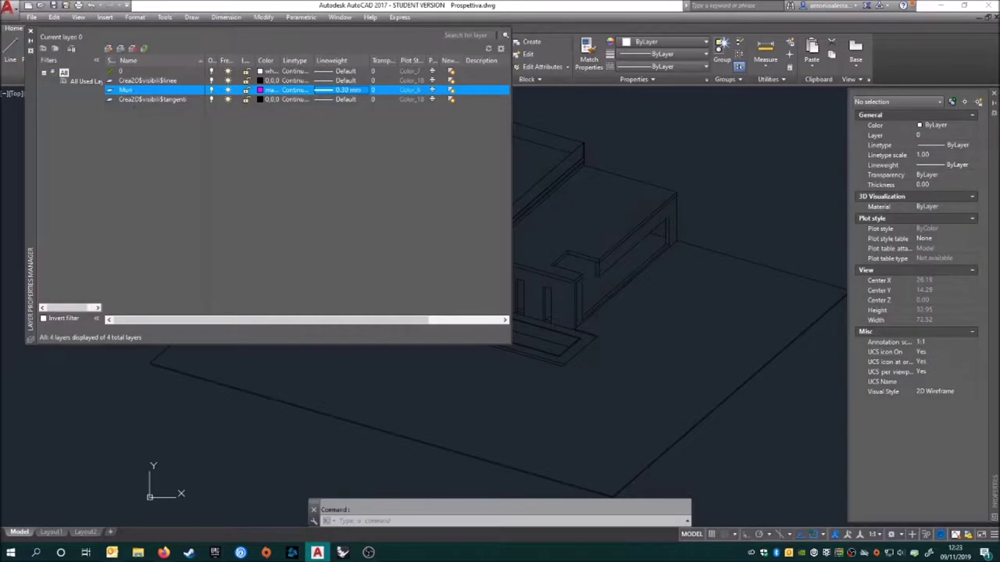
click(30, 32)
Step: Start a polyline at the building corner and snap its next vertex to the roof corner
scroll(409, 194, down, 5)
drag(335, 148, 577, 265)
key(Escape)
scroll(414, 292, up, 7)
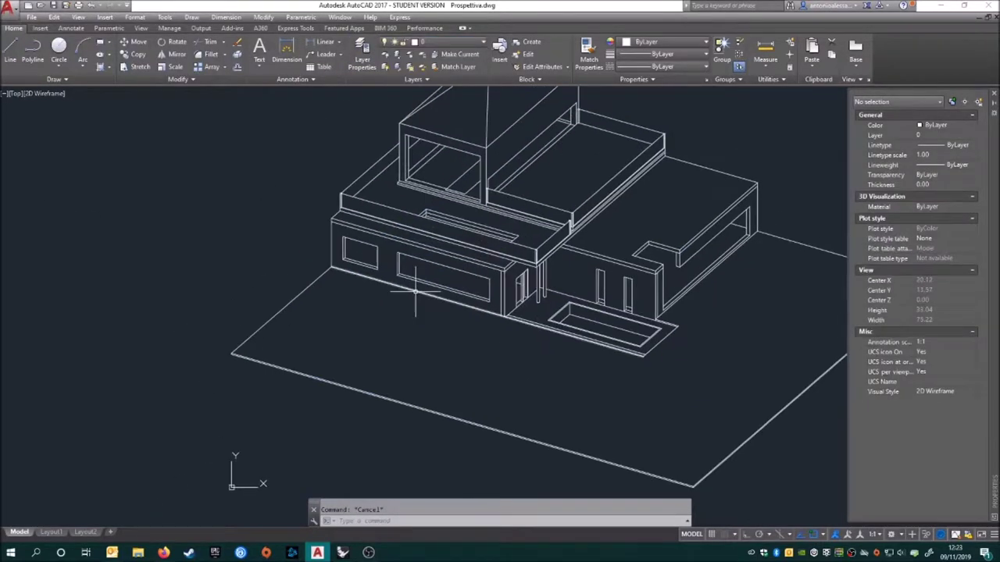
click(33, 51)
click(331, 269)
scroll(343, 201, up, 5)
scroll(363, 148, up, 3)
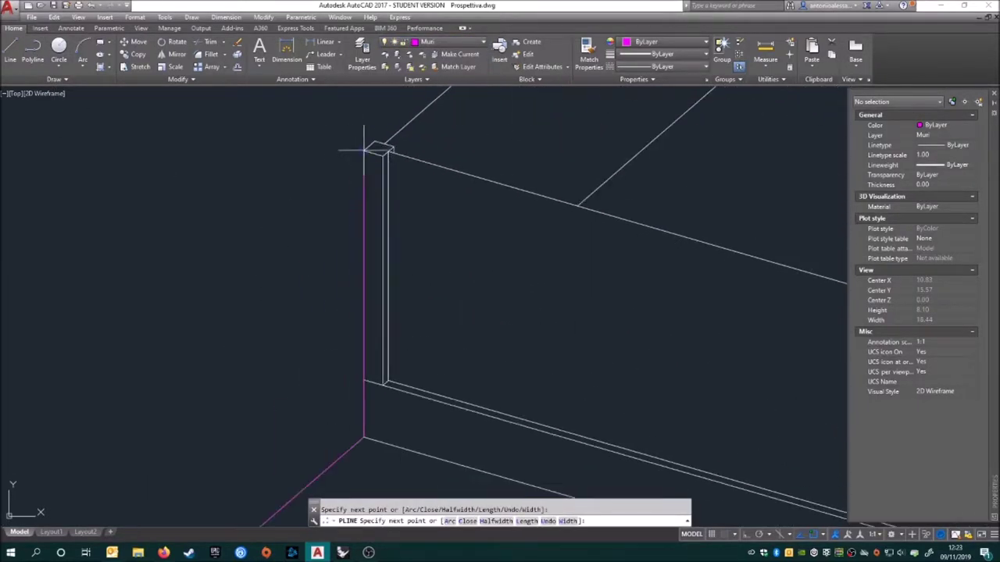
scroll(382, 146, up, 3)
click(467, 111)
scroll(500, 171, down, 5)
scroll(647, 273, up, 5)
scroll(575, 290, up, 2)
Step: Continue the polyline along the wall edge to the far roof corner and lower wall corner
click(506, 263)
click(583, 286)
scroll(655, 318, down, 5)
scroll(694, 359, up, 5)
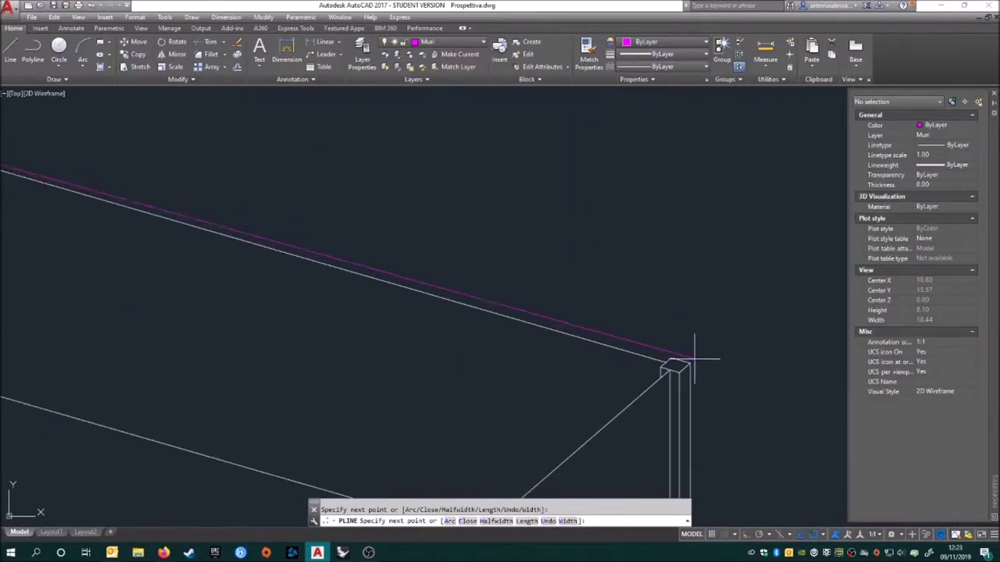
click(677, 361)
scroll(607, 364, up, 3)
scroll(680, 301, down, 3)
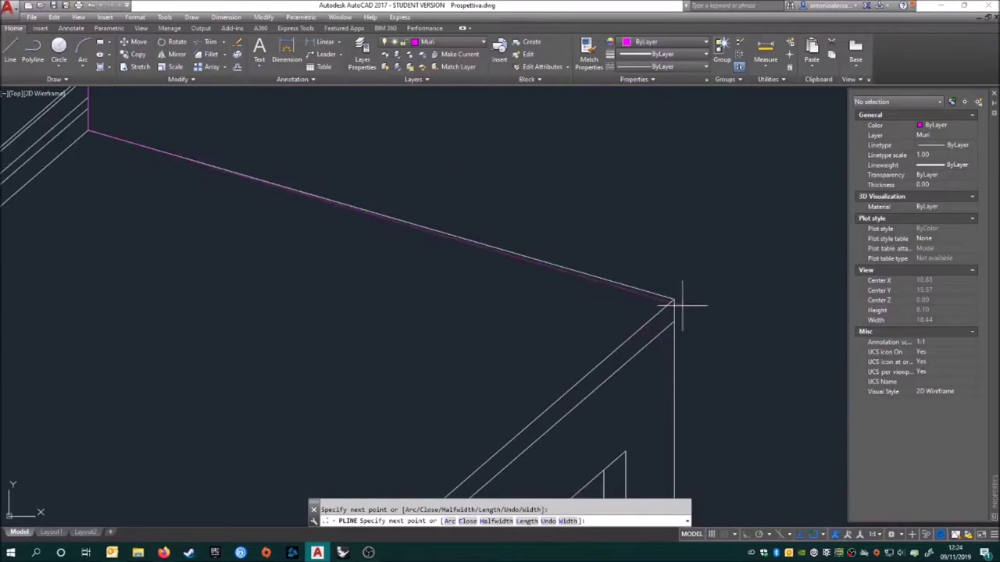
scroll(659, 357, down, 5)
scroll(601, 288, up, 5)
click(591, 285)
scroll(693, 360, down, 5)
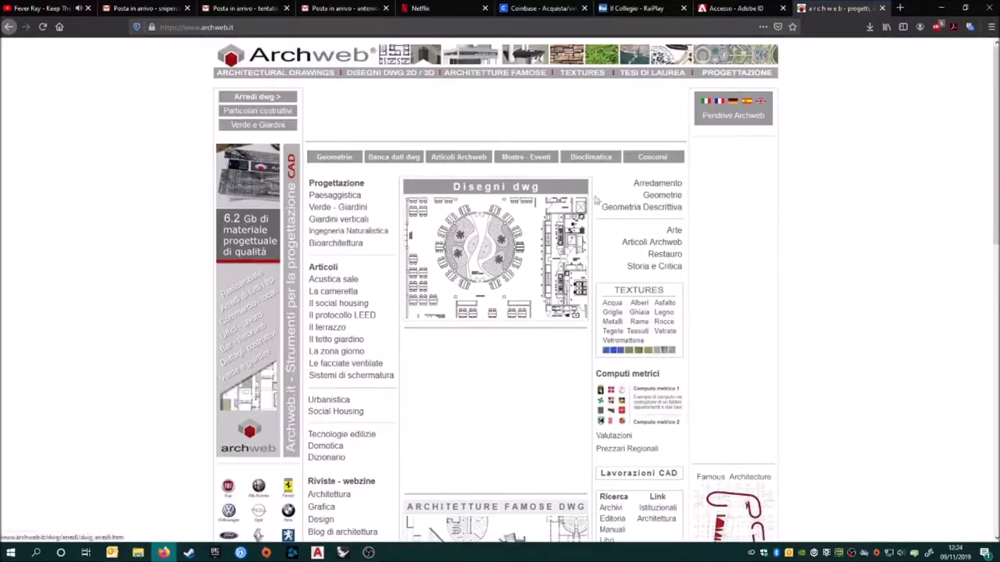
Step: Navigate Archweb through Paesaggistica and Verde e giardini to the tree elevation drawings
click(269, 267)
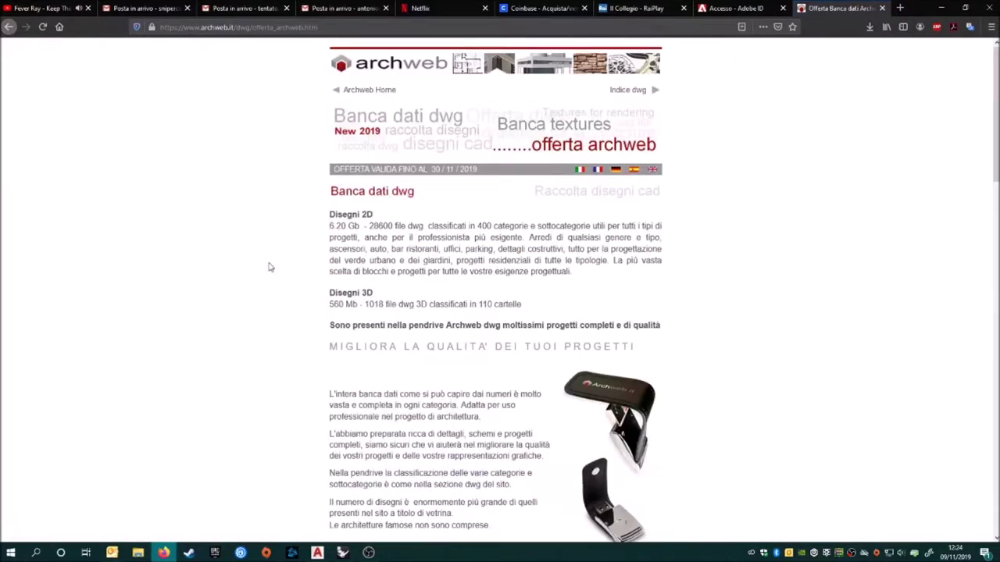
scroll(312, 317, down, 10)
scroll(312, 317, down, 10)
key(alt+Left)
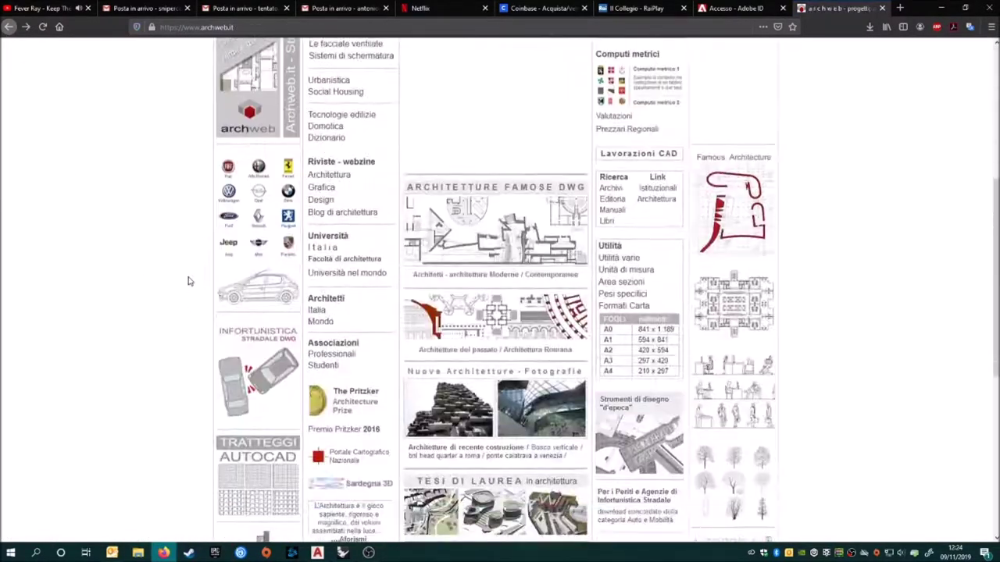
click(318, 196)
scroll(443, 329, down, 5)
click(524, 300)
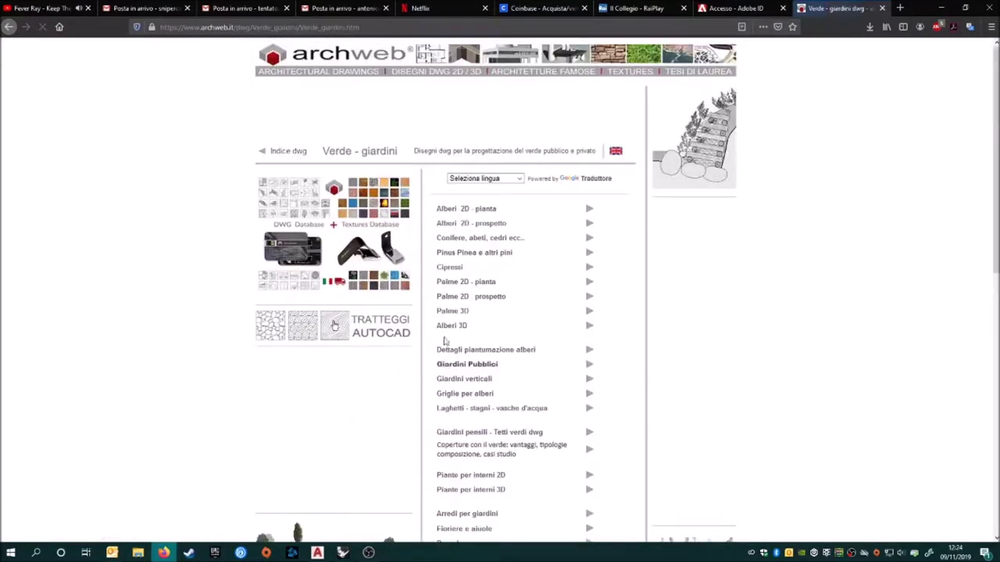
click(476, 212)
scroll(475, 217, down, 5)
scroll(487, 225, down, 2)
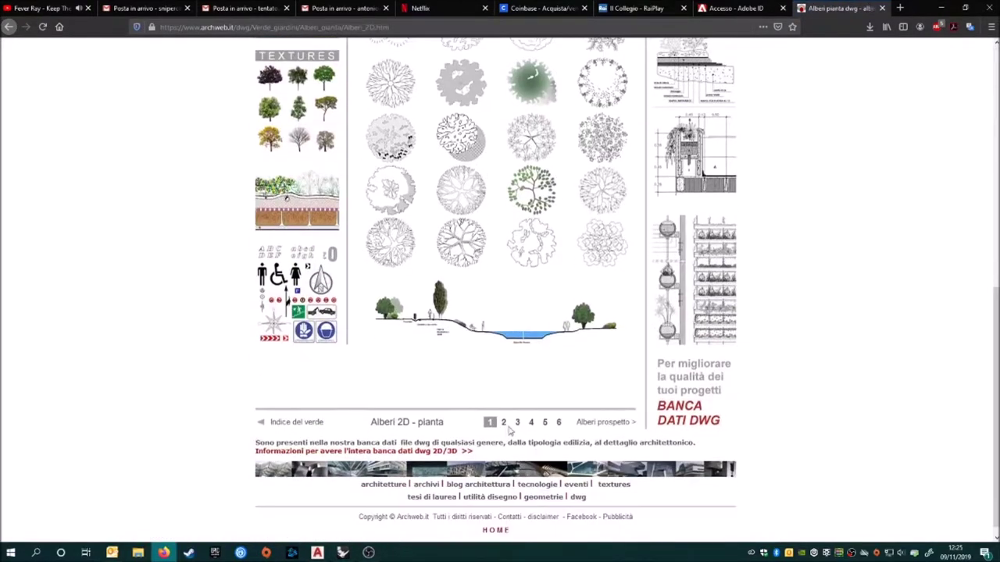
click(586, 422)
Step: Download the albero_prospetto_14 tree zip and open it from Firefox's recent downloads
scroll(397, 330, down, 2)
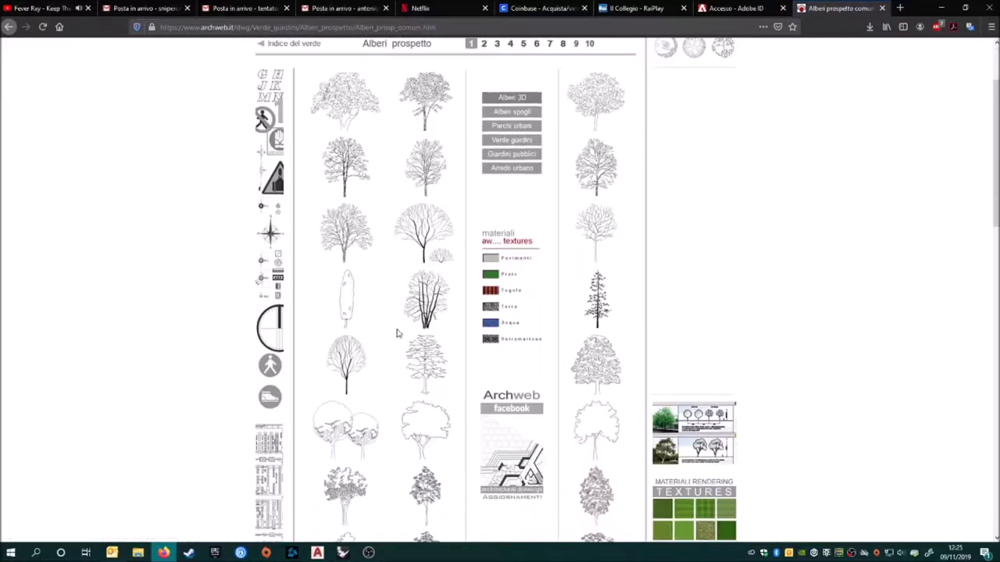
scroll(396, 330, down, 3)
scroll(344, 262, down, 3)
click(345, 266)
click(198, 221)
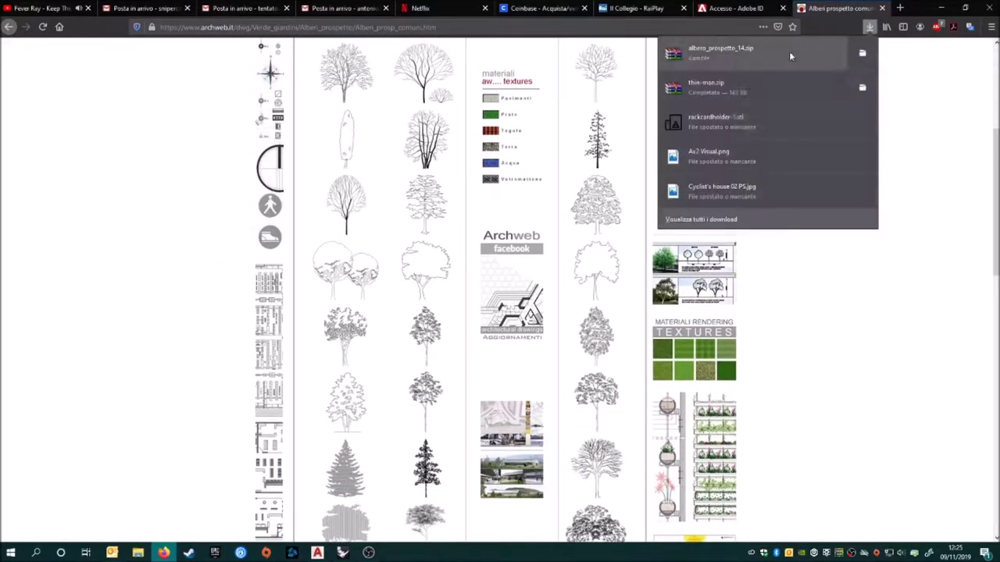
click(870, 26)
click(767, 52)
click(78, 170)
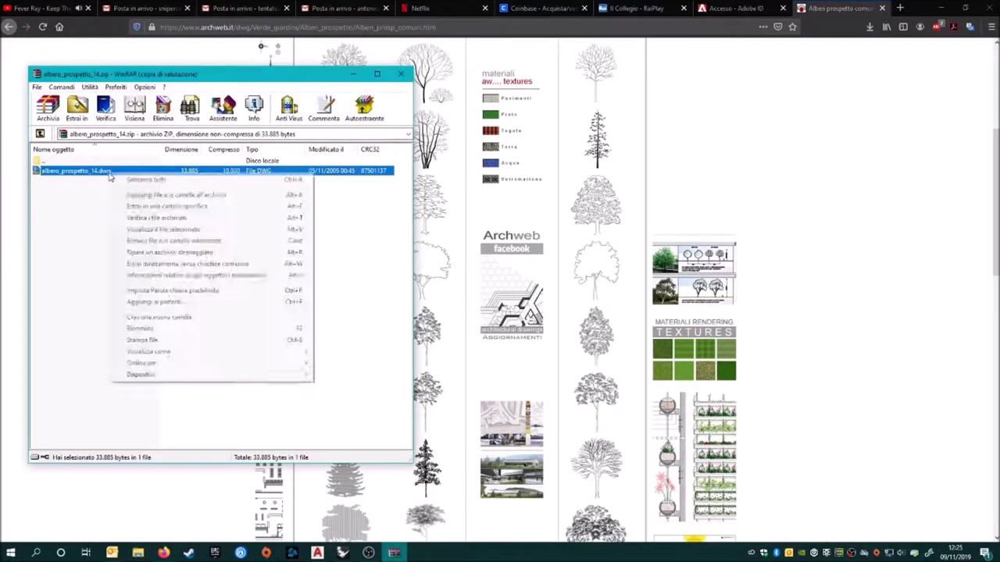
Step: Extract the tree DWG into new 2D and tree subfolders under materiali, then close WinRAR
right_click(89, 172)
click(156, 194)
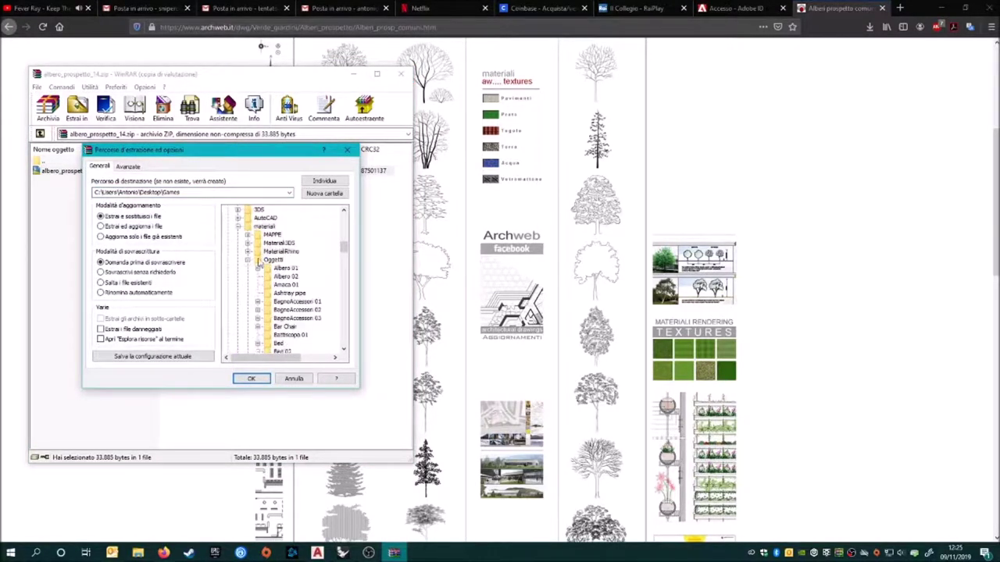
click(316, 195)
text(2D)
click(288, 346)
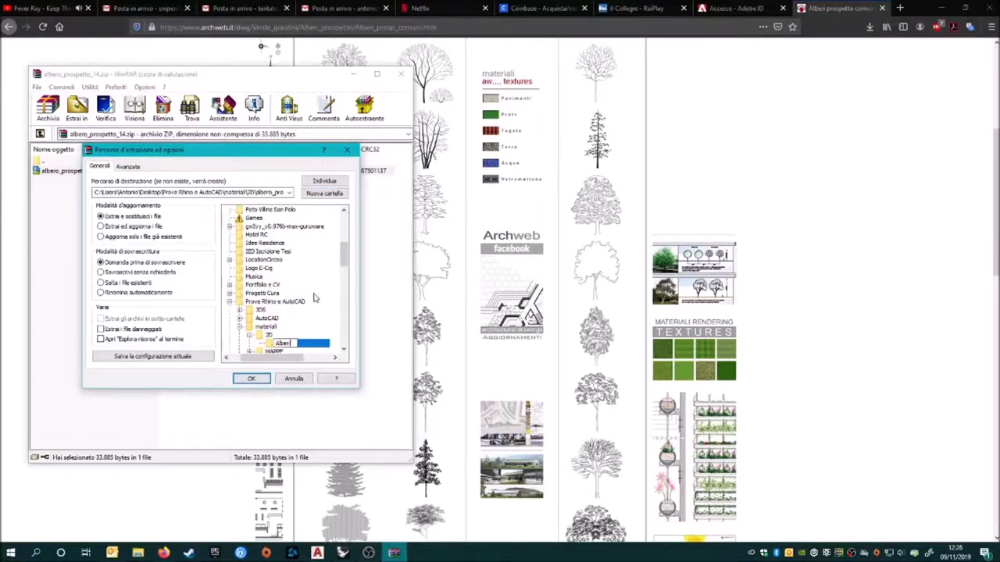
key(Return)
key(Return)
click(401, 73)
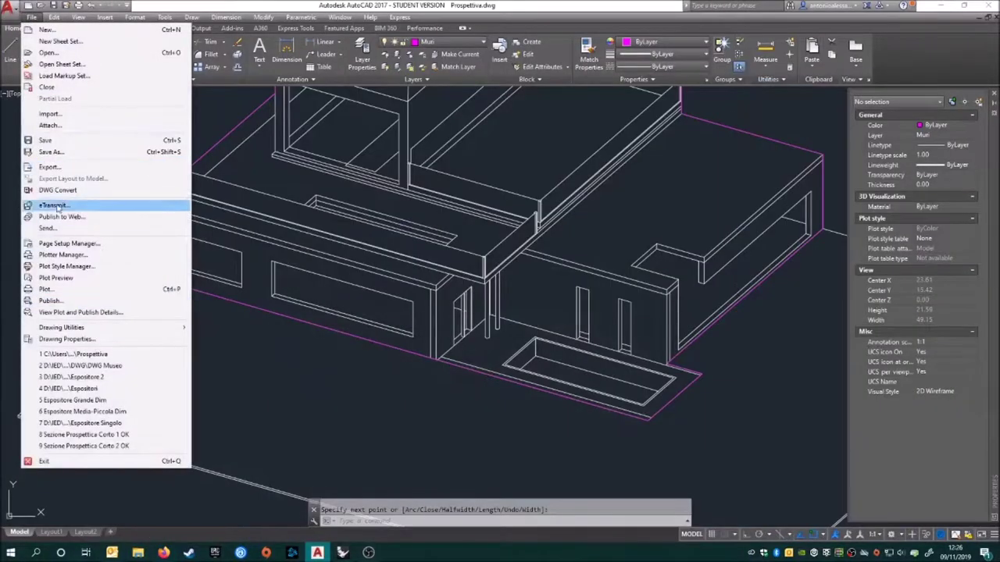
Step: Try importing a file into the drawing by browsing to the materiali 2D folder
click(97, 168)
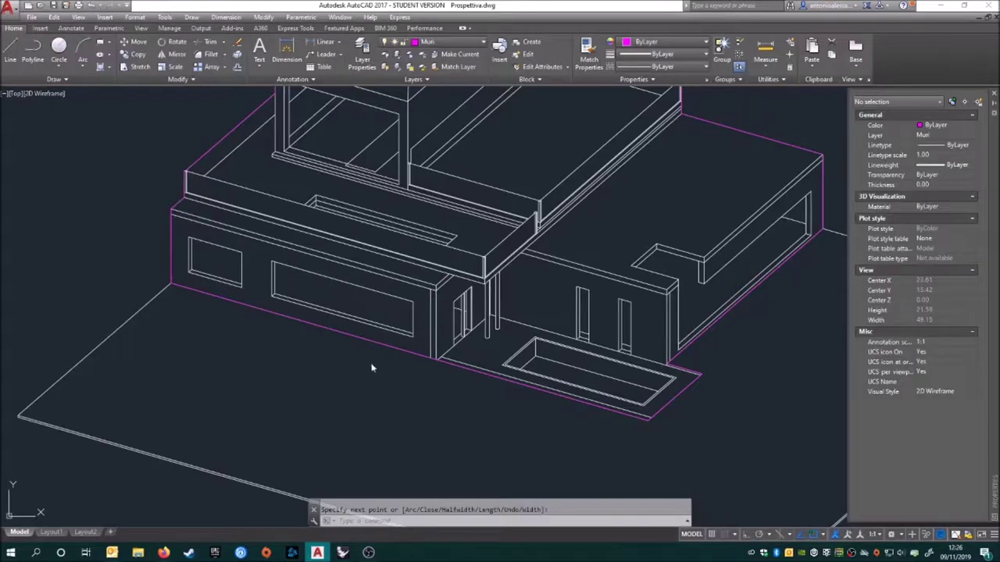
click(522, 162)
click(456, 281)
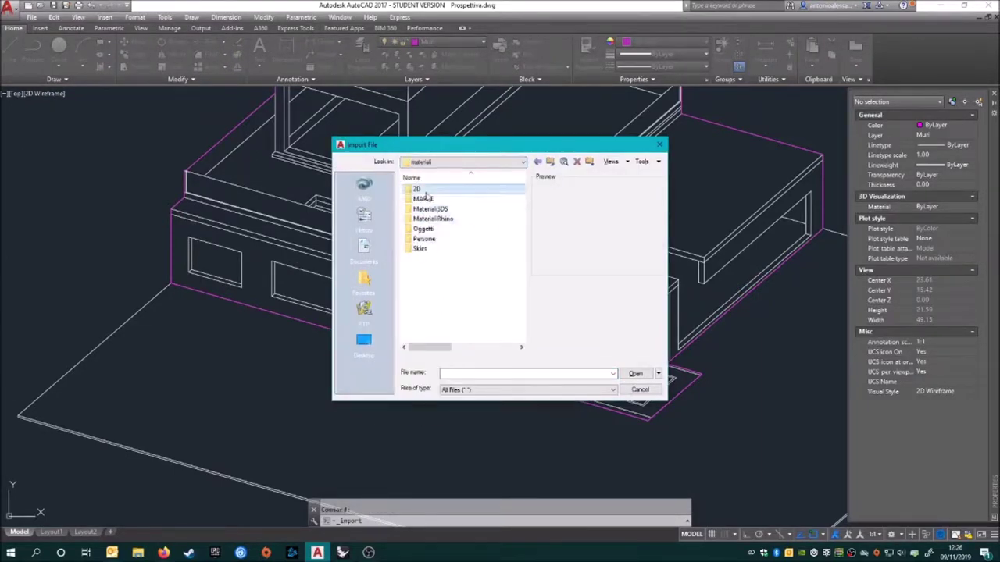
double_click(440, 189)
click(31, 17)
Step: Launch a new AutoCAD session from the Cyclist's house folder in File Explorer
key(super+d)
click(137, 553)
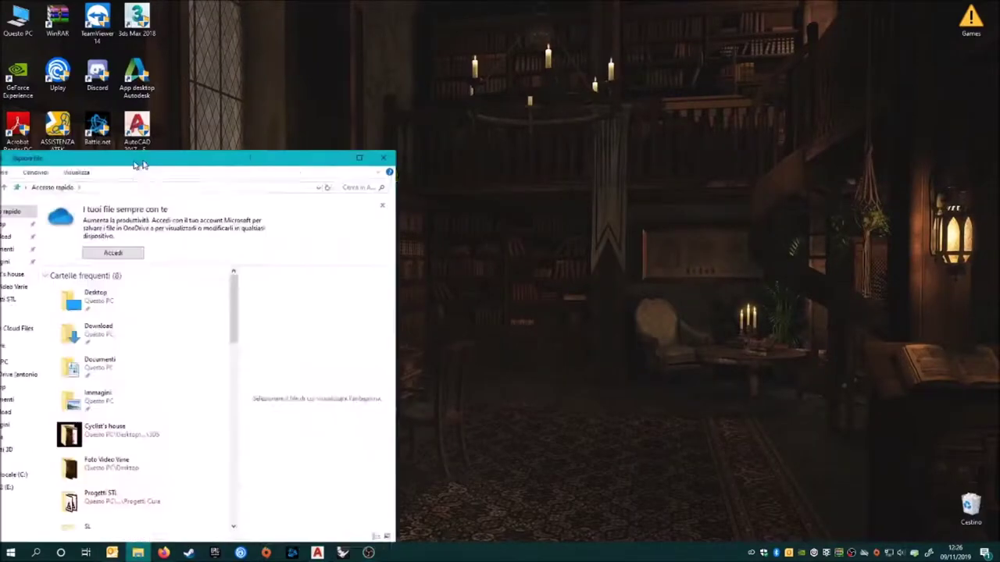
click(276, 212)
double_click(352, 159)
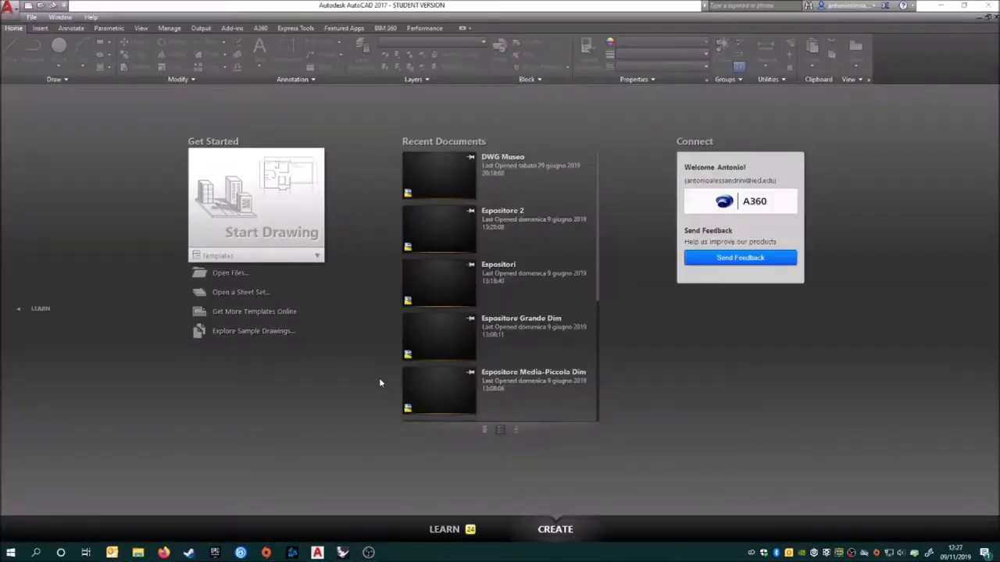
Step: Open the albero_prospetto_14 tree drawing, select the whole tree and paste it into Prospettiva
click(229, 272)
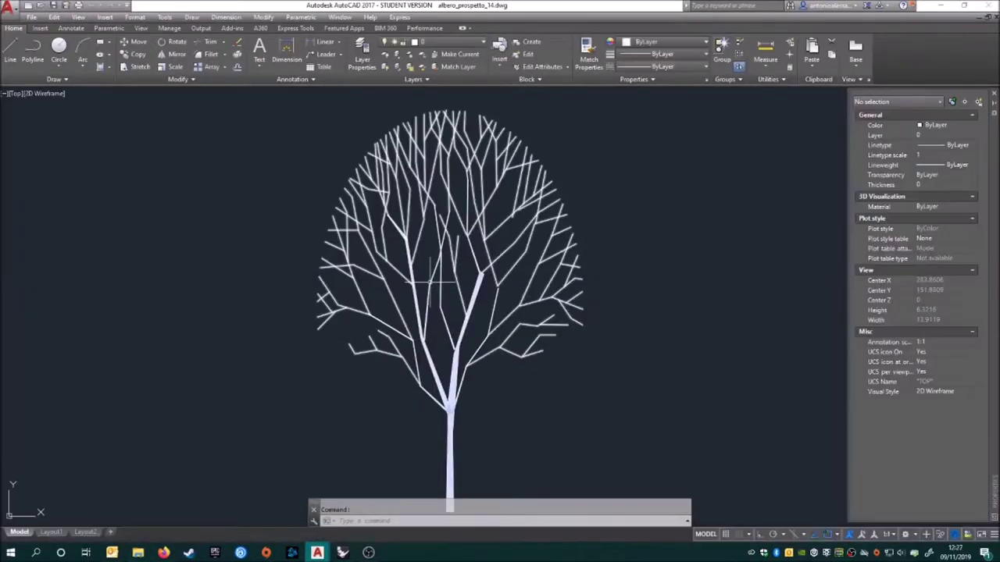
scroll(502, 245, down, 5)
drag(502, 245, 361, 386)
key(Escape)
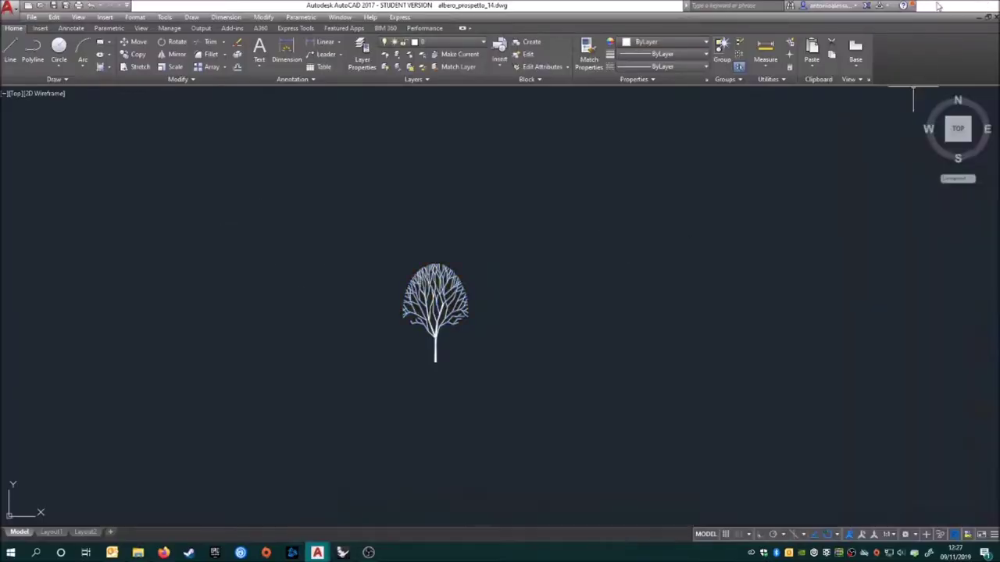
key(ctrl+v)
Step: Place the pasted tree beside the house and ungroup it
click(290, 331)
scroll(290, 330, up, 5)
click(495, 219)
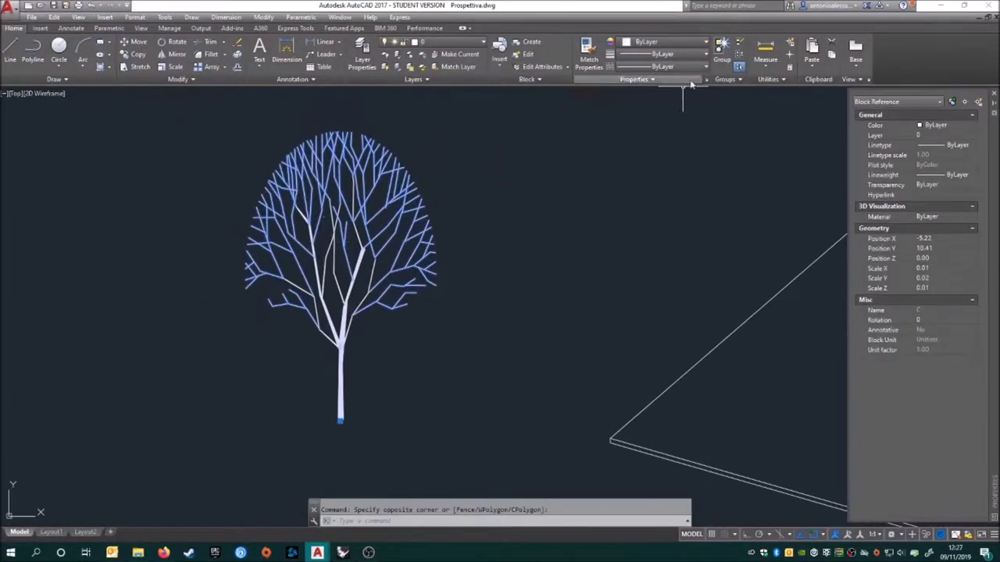
click(325, 242)
scroll(298, 214, up, 2)
scroll(432, 225, down, 2)
click(722, 55)
key(Return)
double_click(385, 281)
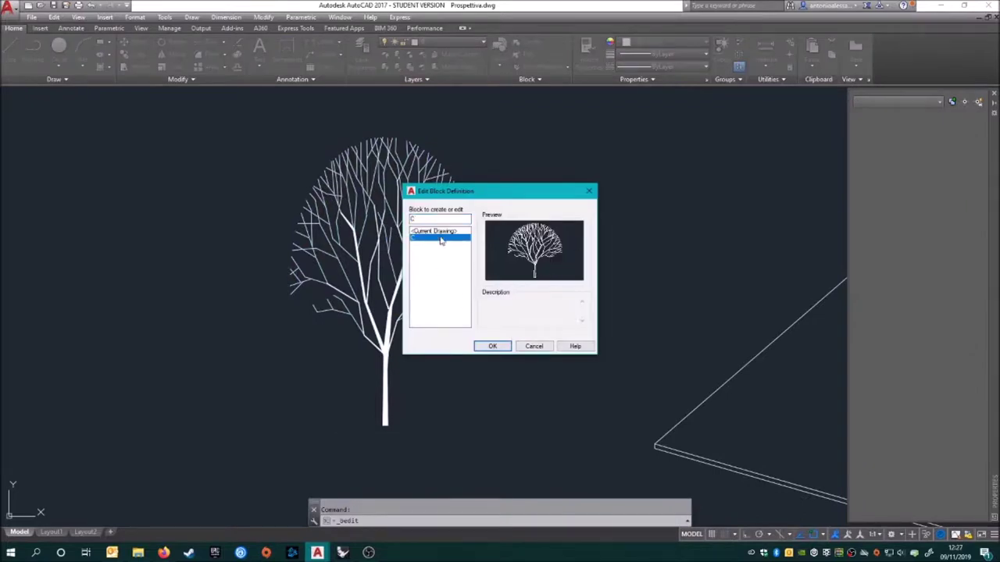
click(535, 350)
click(738, 66)
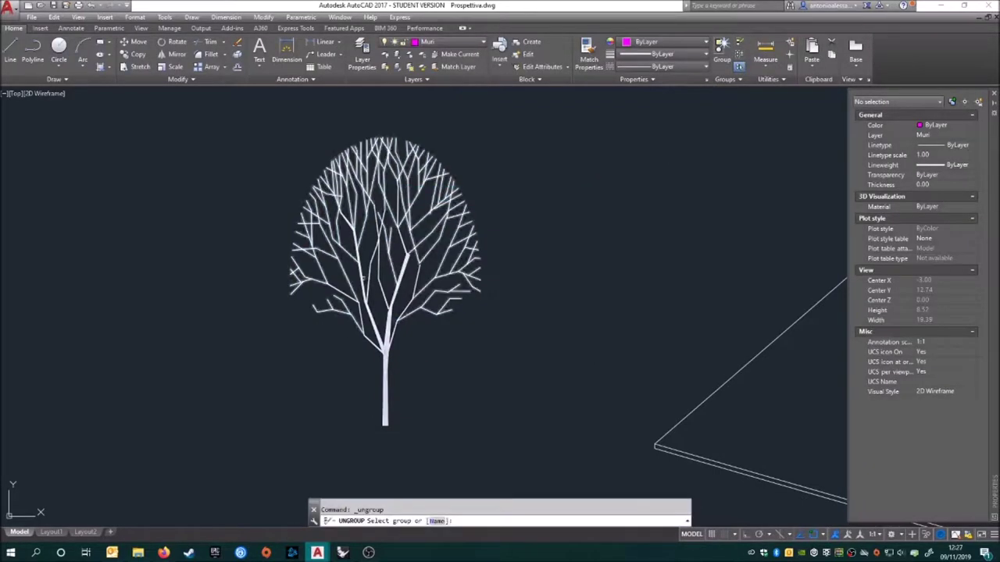
click(472, 232)
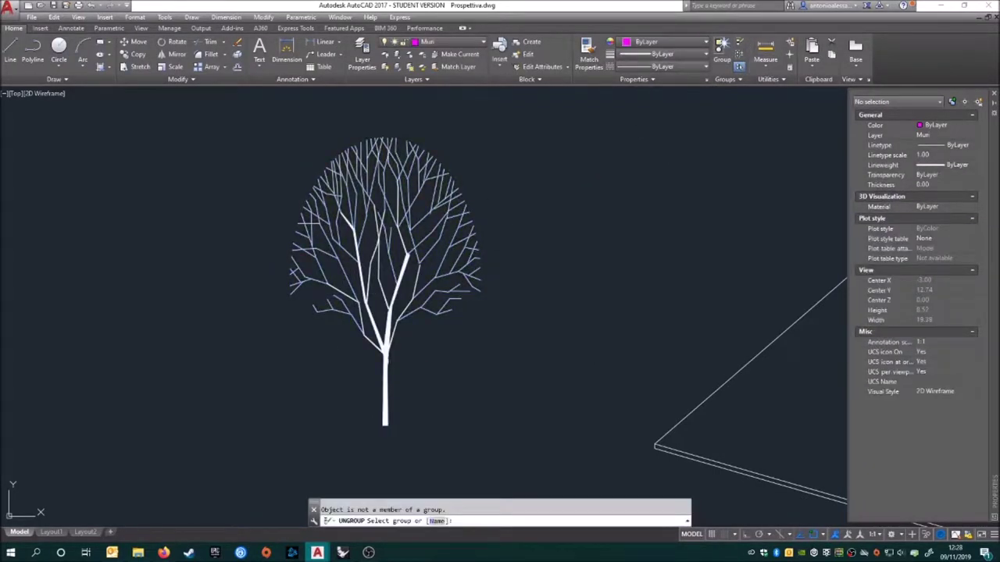
scroll(543, 313, down, 2)
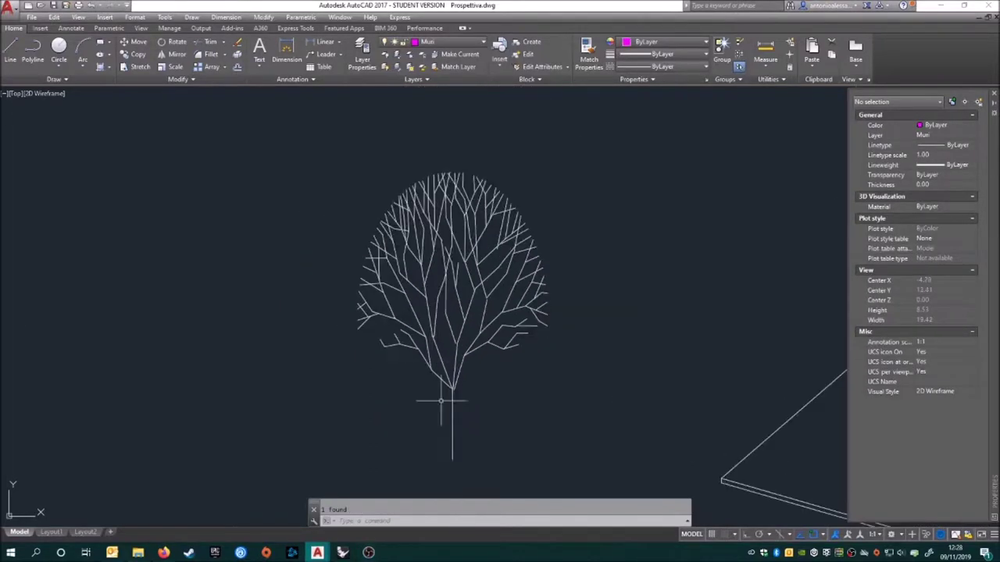
scroll(450, 337, up, 2)
Step: Erase the stray left, upper-left and crown branches from the tree
drag(364, 279, 390, 346)
drag(370, 210, 417, 245)
key(Delete)
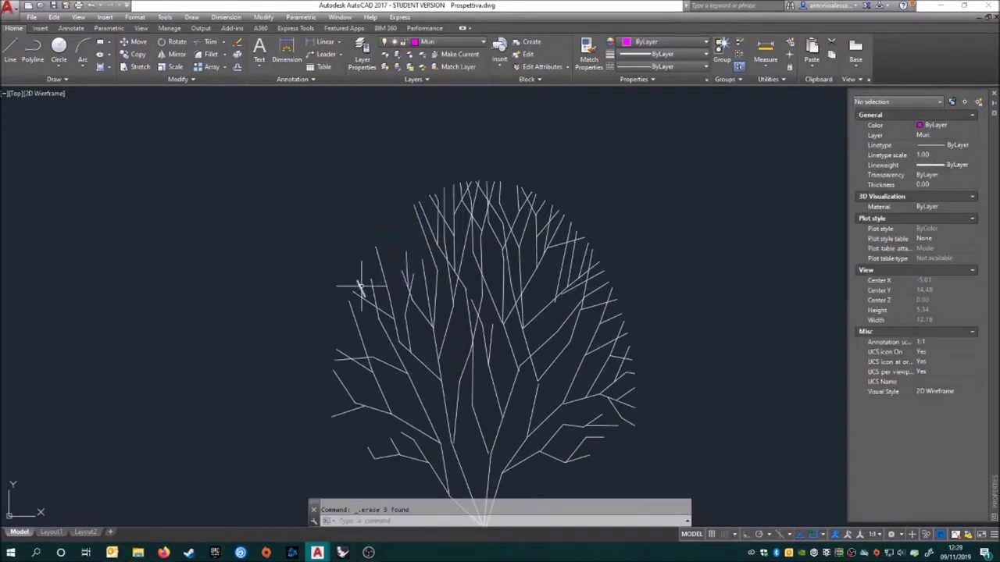
click(439, 250)
key(Delete)
click(446, 149)
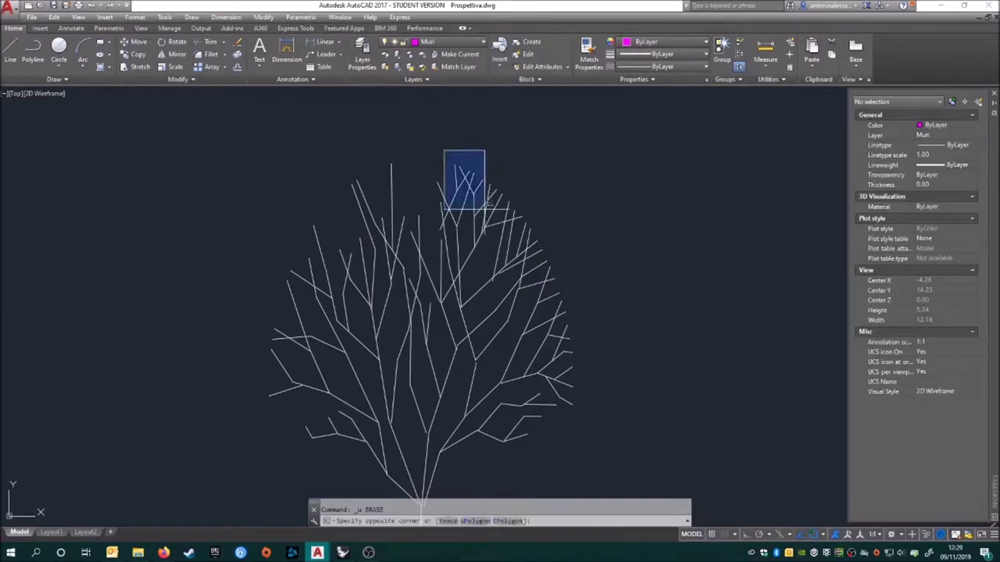
scroll(477, 284, up, 5)
click(444, 224)
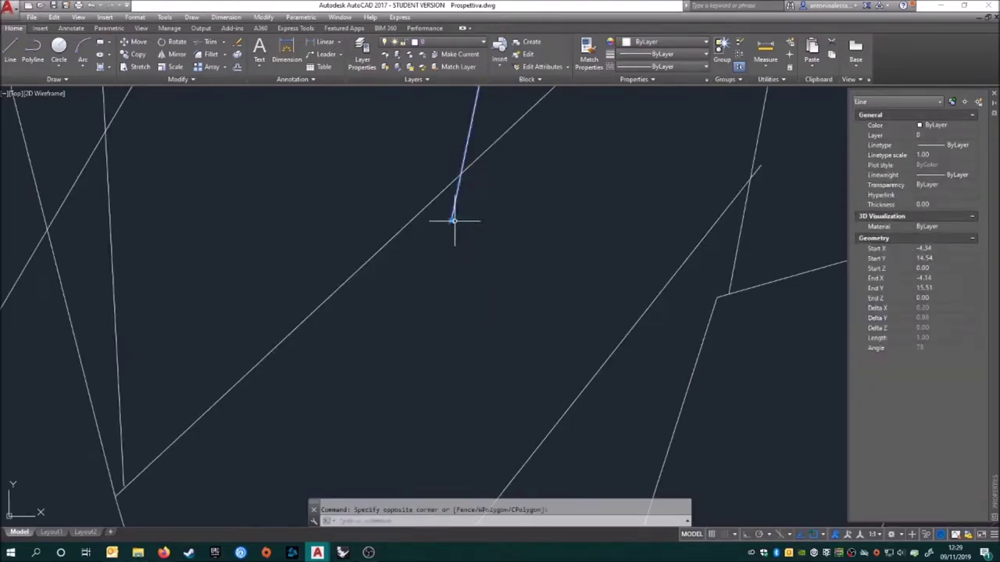
scroll(498, 233, down, 5)
click(569, 351)
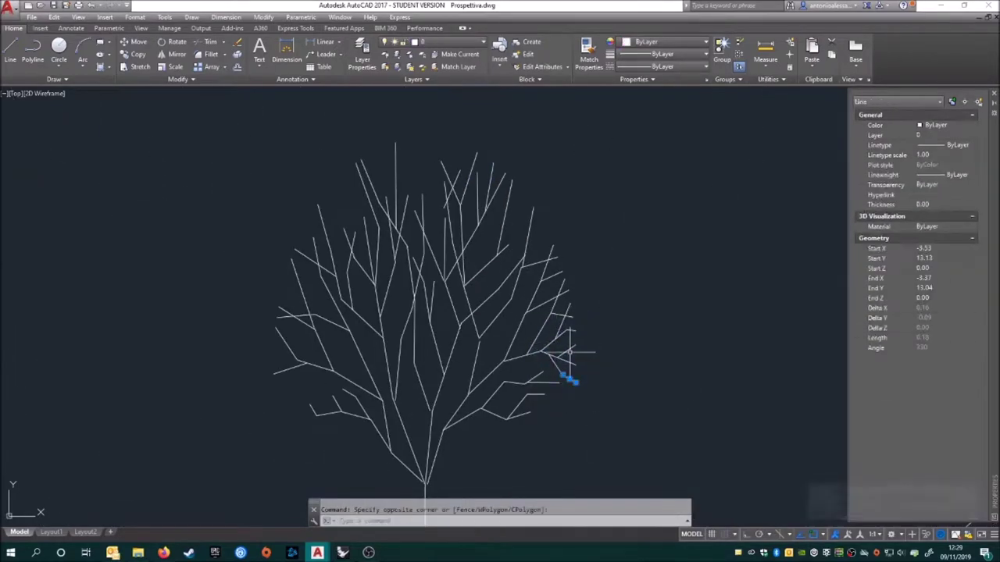
click(535, 378)
key(Delete)
middle_drag(525, 412, 558, 373)
scroll(554, 377, up, 3)
scroll(553, 377, down, 5)
key(Escape)
scroll(446, 312, up, 3)
mouse_move(446, 313)
middle_down()
mouse_move(557, 276)
mouse_move(574, 230)
middle_up()
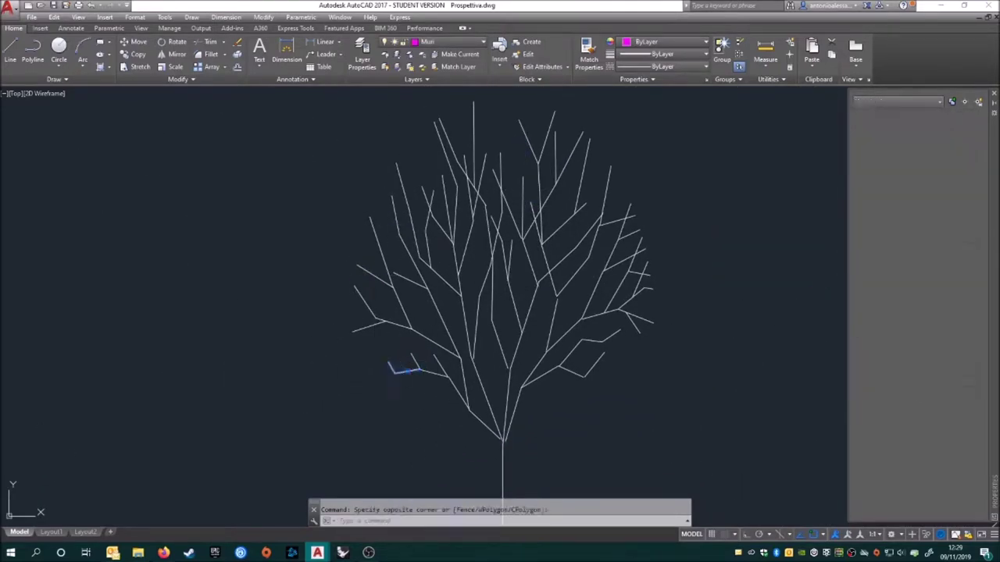
Step: Undo the last erase and delete one of the overlapping branch lines instead
key(ctrl+z)
scroll(375, 390, down, 3)
scroll(575, 341, up, 3)
scroll(575, 341, down, 3)
click(547, 300)
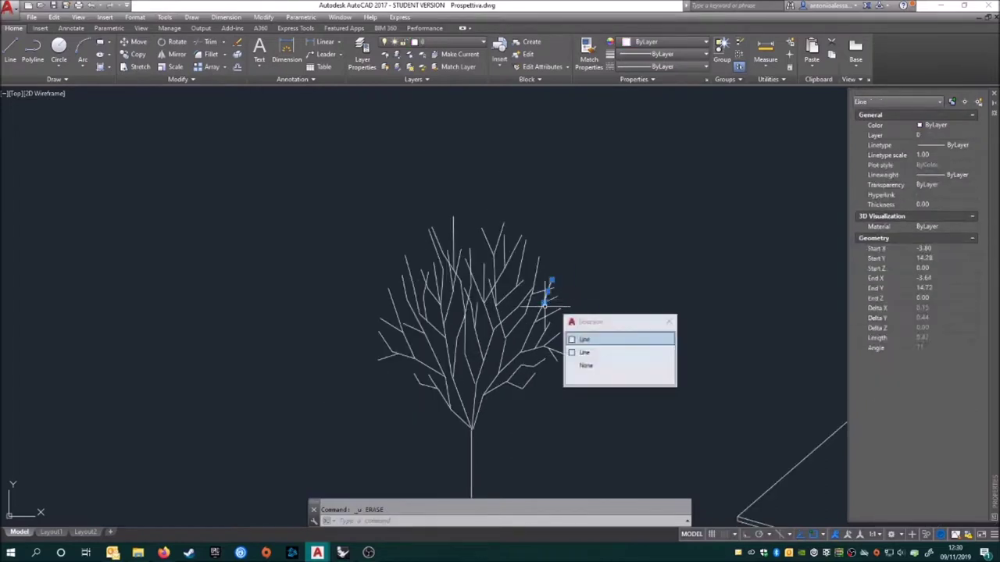
key(Delete)
scroll(546, 301, up, 3)
scroll(497, 314, down, 1)
scroll(374, 292, up, 2)
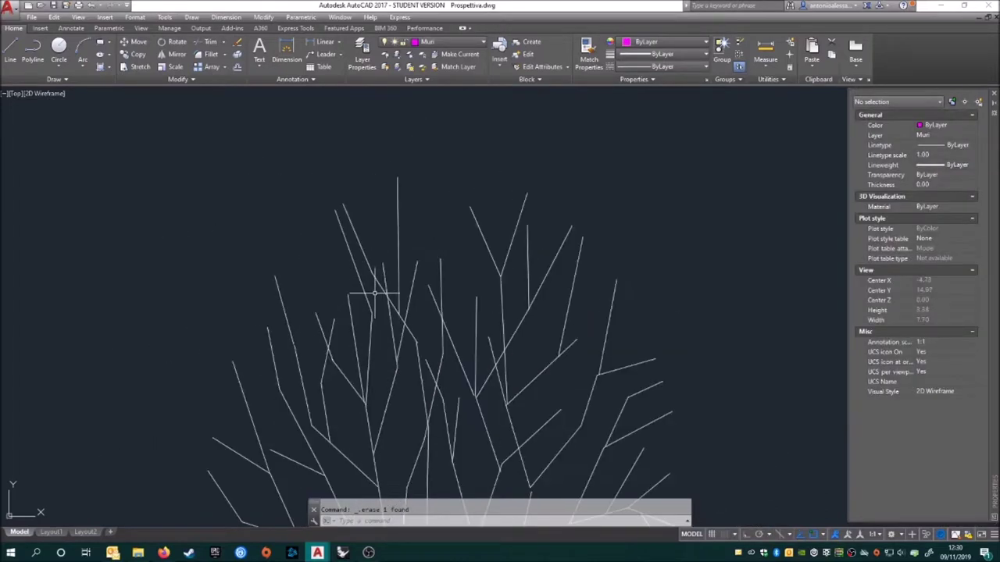
middle_drag(368, 300, 378, 278)
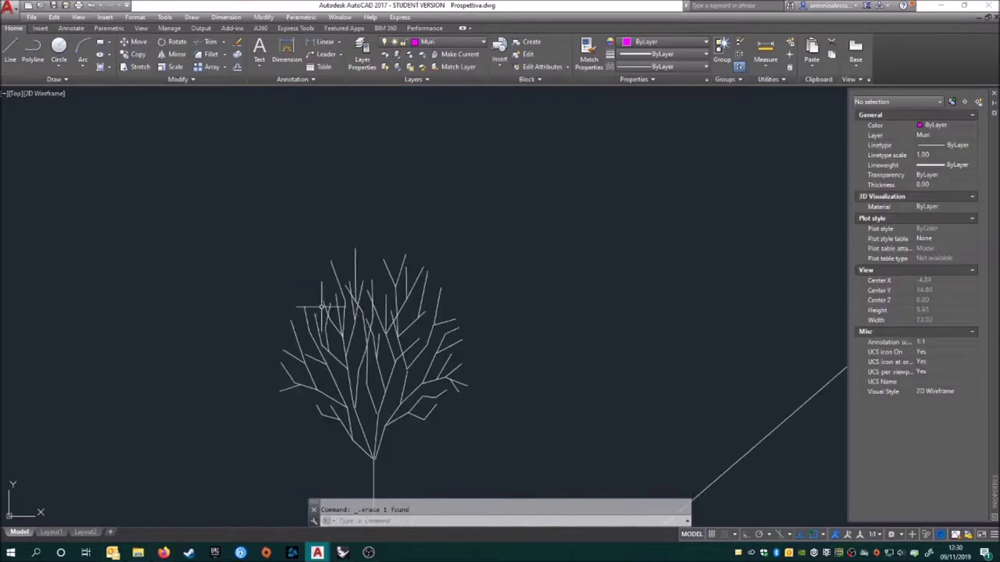
scroll(320, 306, down, 10)
Step: Move the whole tree beside the house, then begin copying it from a base point
click(357, 219)
click(473, 363)
text(m)
key(Return)
click(313, 393)
click(386, 392)
click(344, 384)
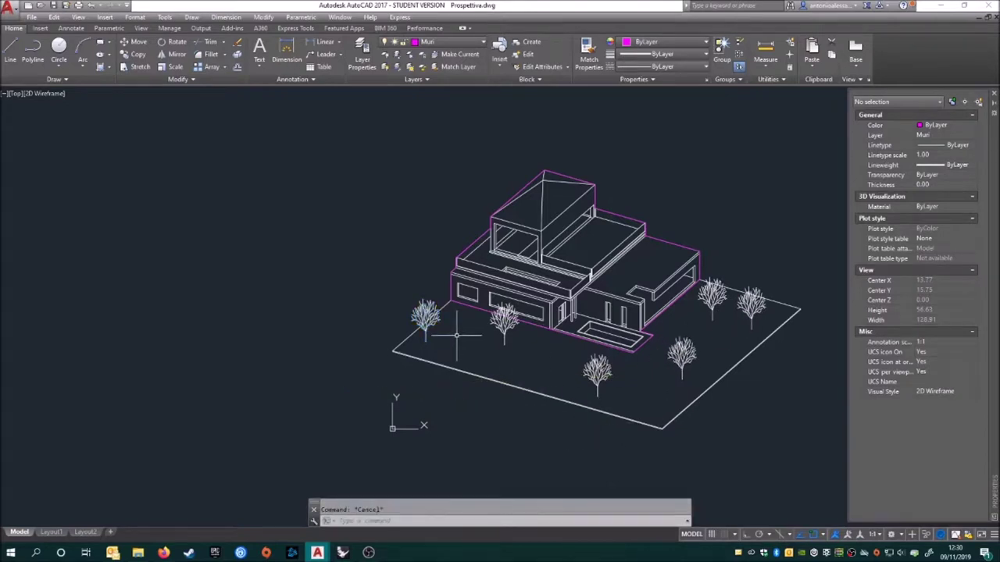
Step: Give the Alberi tree layer colour 255
click(350, 63)
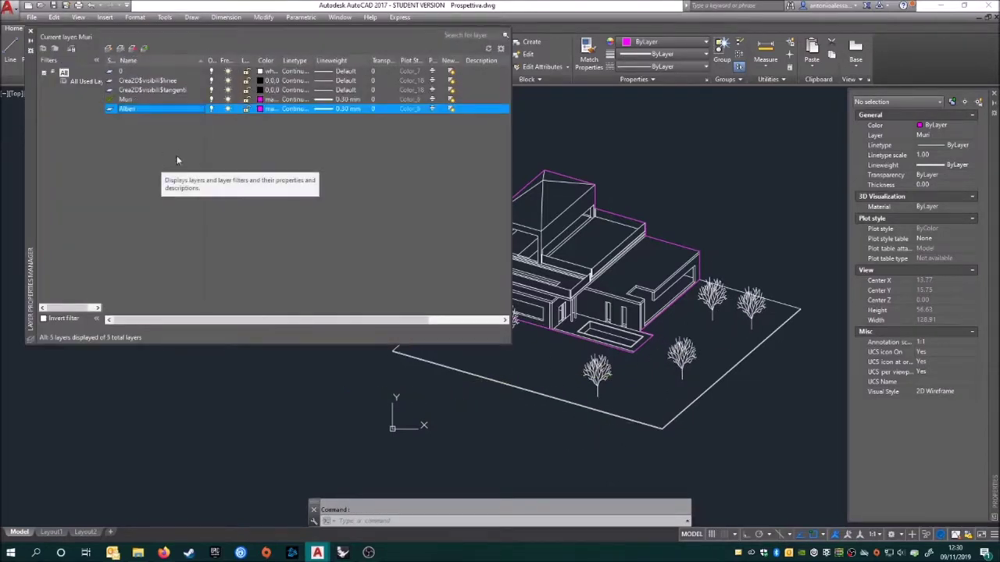
click(264, 109)
key(Return)
click(343, 109)
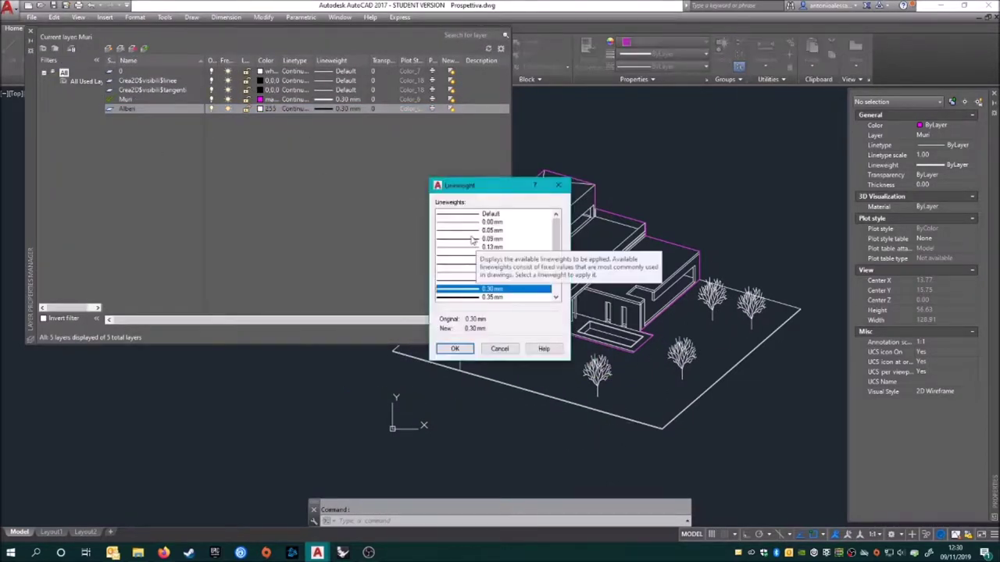
click(454, 348)
Step: Set layer 0 lineweight to 0.09 mm and Alberi lineweight to 0.15 mm
click(344, 71)
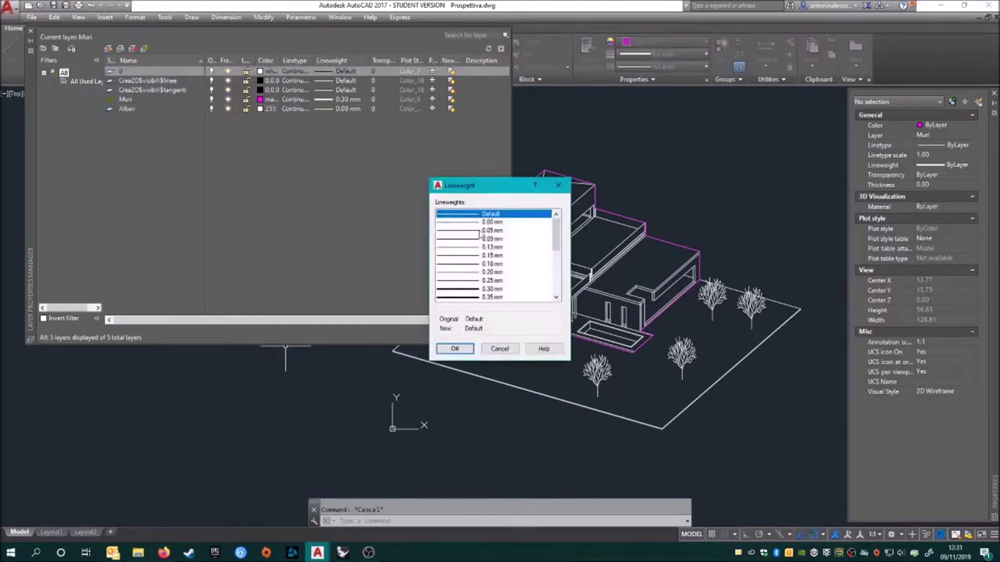
click(466, 349)
click(344, 109)
click(492, 256)
click(455, 349)
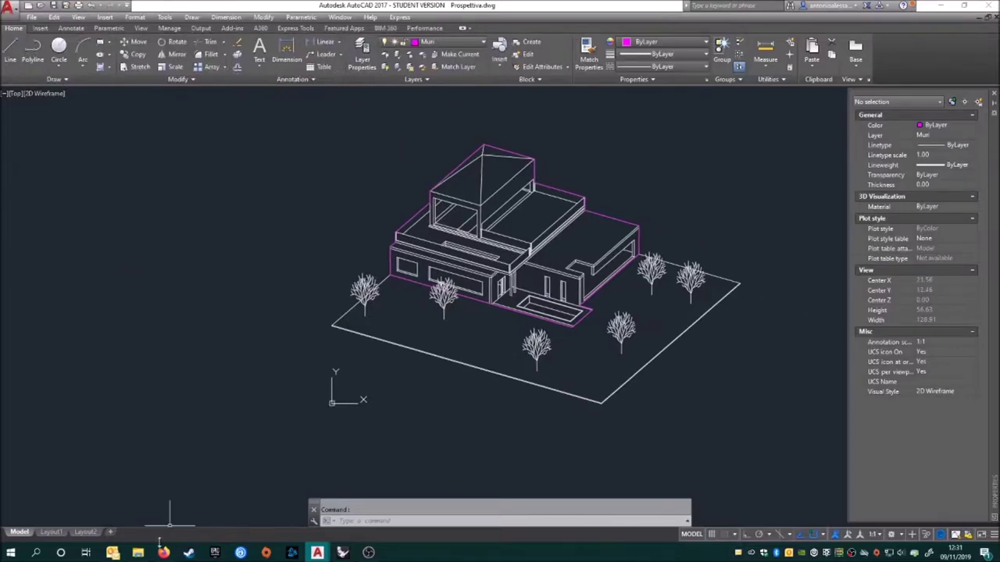
click(163, 553)
Step: Go to Archweb's dwg index and open the Figure persone people-in-elevation page
click(268, 151)
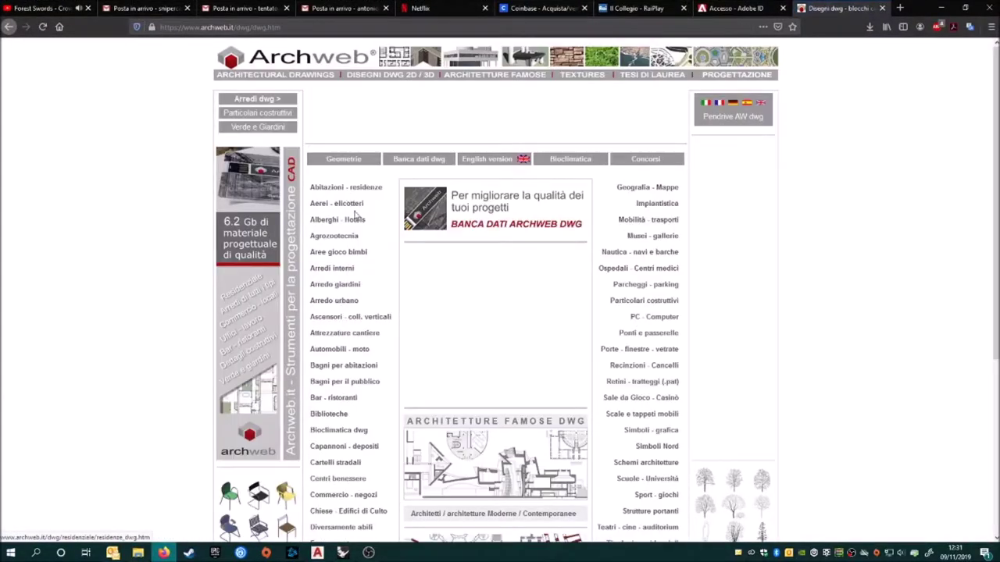
scroll(352, 362, down, 1)
click(336, 451)
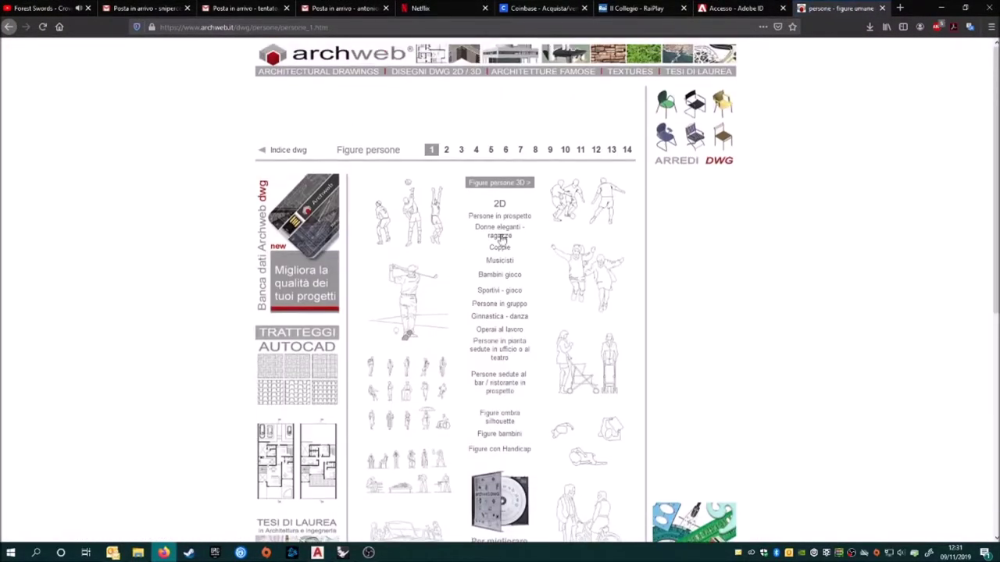
click(503, 238)
scroll(426, 334, down, 4)
scroll(427, 337, up, 3)
scroll(426, 336, up, 2)
Step: Browse pages 4 and 5 of the people figures, then return to the dwg index
click(487, 150)
scroll(428, 270, down, 5)
scroll(419, 290, down, 2)
scroll(419, 290, up, 8)
click(502, 149)
scroll(504, 150, down, 3)
scroll(291, 151, up, 3)
click(289, 149)
scroll(359, 337, down, 3)
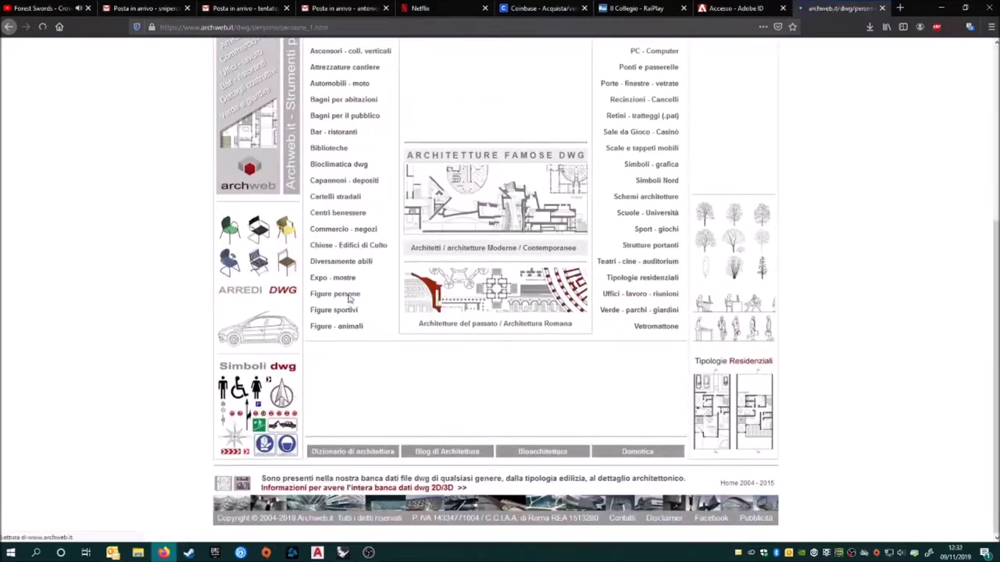
Step: View the Persone in prospetto figures, go back, and open the downloaded persone_1.zip
click(514, 225)
scroll(480, 283, down, 5)
scroll(449, 310, up, 2)
scroll(449, 310, up, 2)
scroll(449, 310, up, 2)
key(alt+Left)
click(410, 371)
Step: Extract persone_1.zip with WinRAR into a newly created folder under materiali\2D
click(199, 274)
click(270, 270)
right_click(79, 171)
click(105, 202)
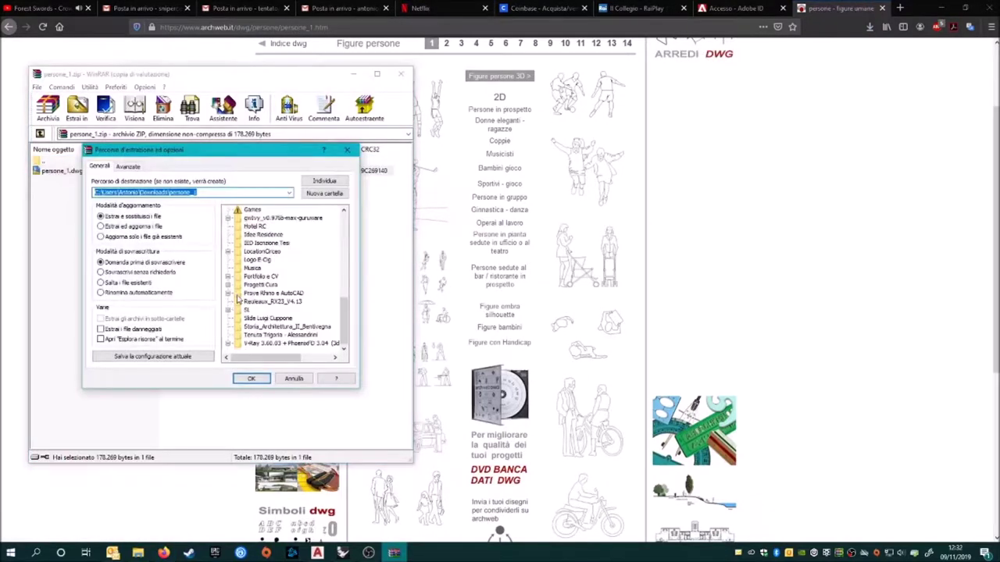
click(267, 302)
click(323, 194)
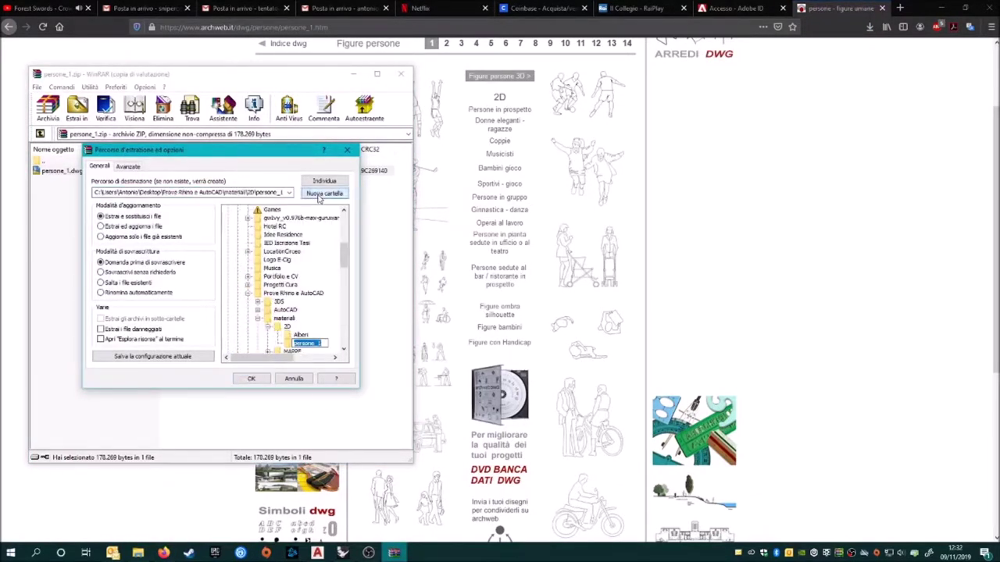
key(Return)
key(Return)
key(Escape)
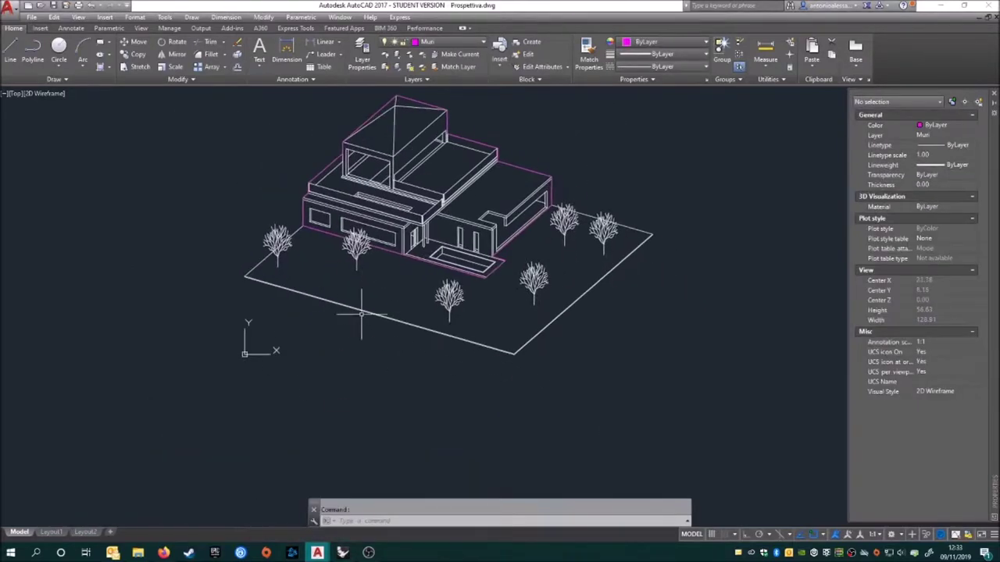
Step: Place the pasted persone_1 people figures in the drawing and window-select them
scroll(604, 316, up, 2)
click(492, 250)
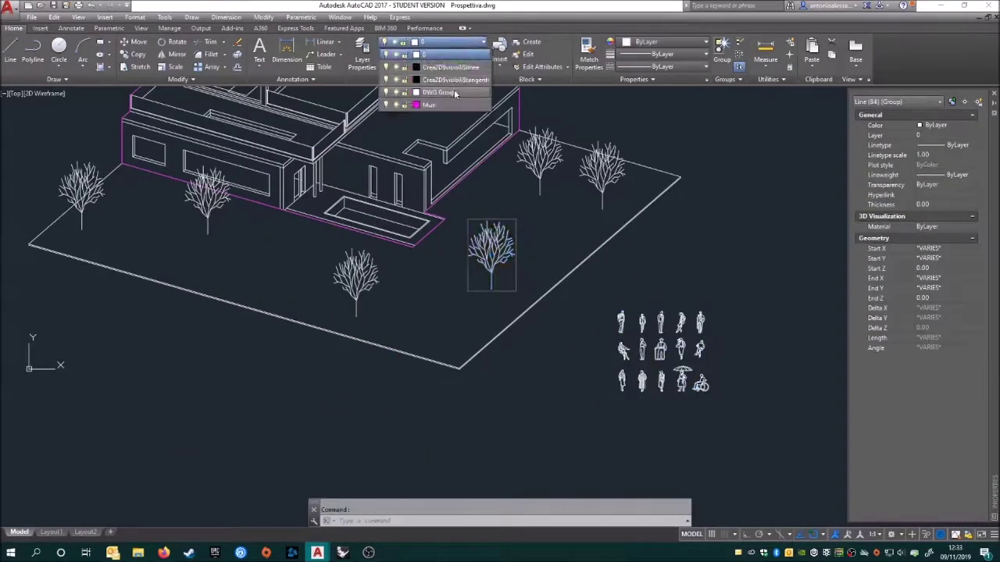
click(455, 93)
click(429, 124)
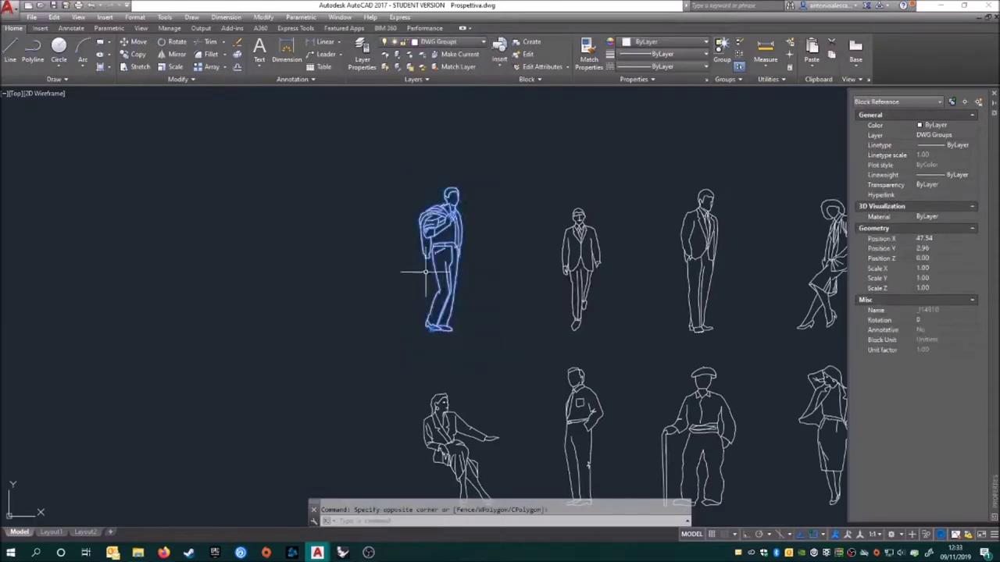
scroll(388, 242, up, 4)
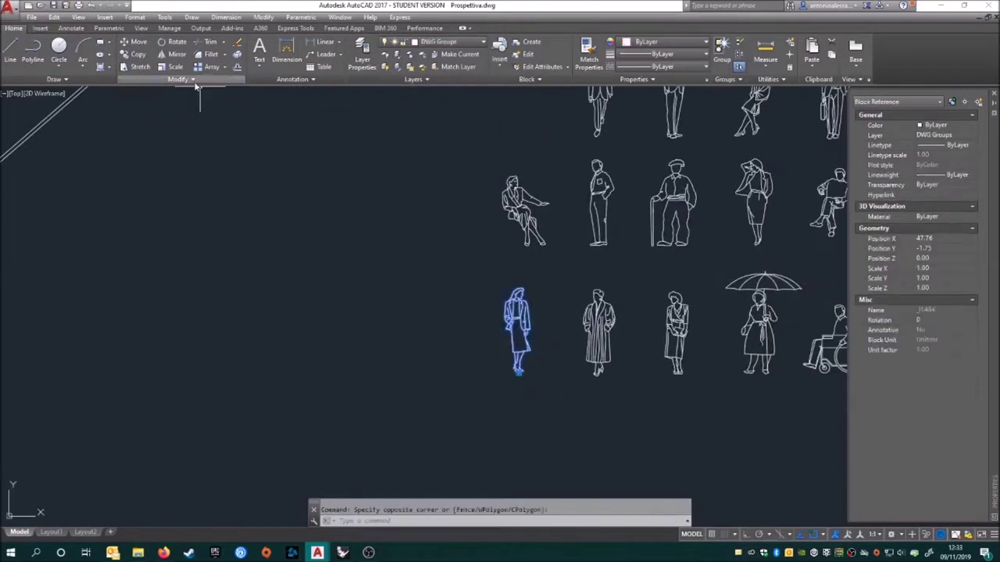
scroll(390, 337, up, 5)
scroll(367, 391, up, 4)
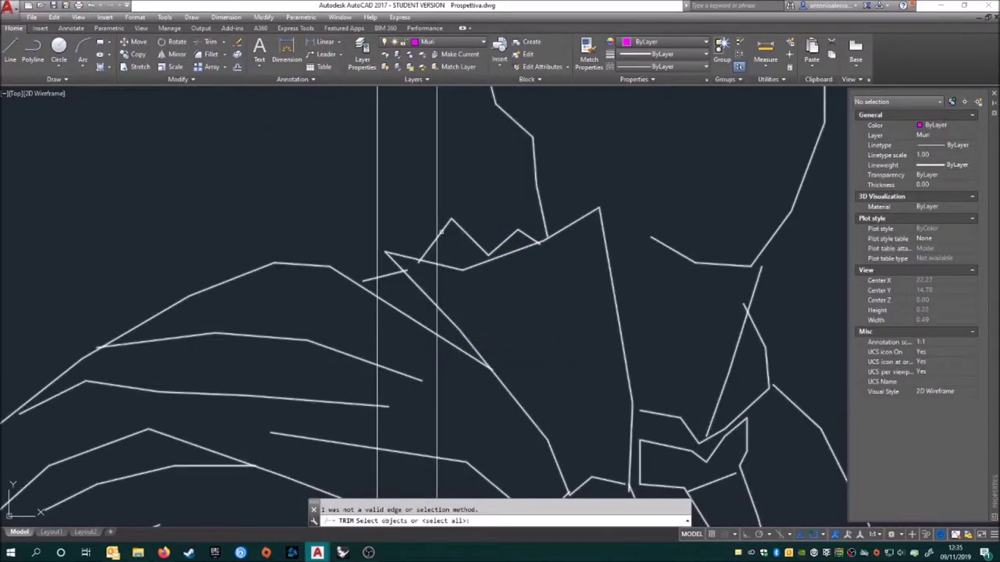
Step: Explode the backpack figure with ESPLODI and select its outline lines
click(443, 250)
text(esplodi)
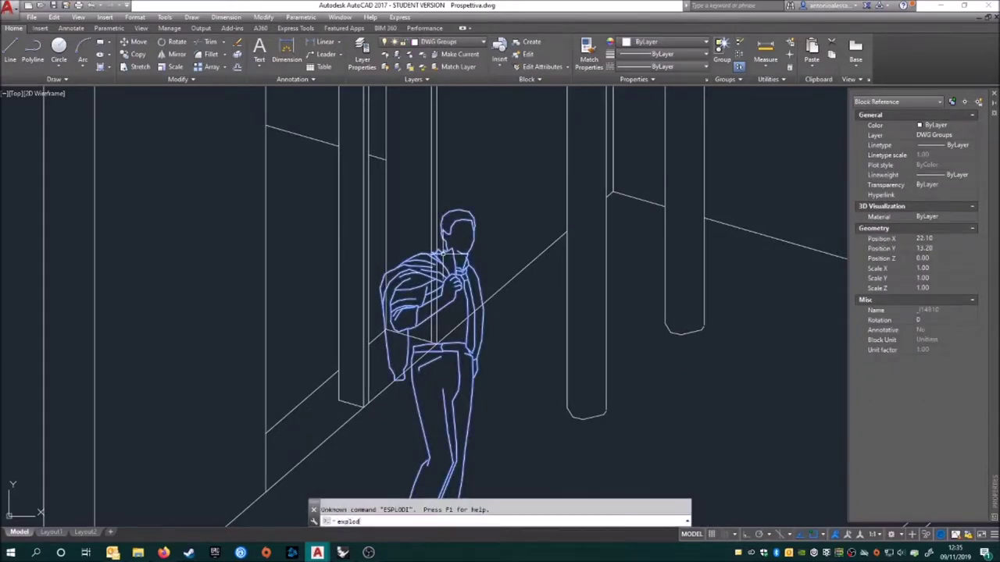
text(e)
key(Return)
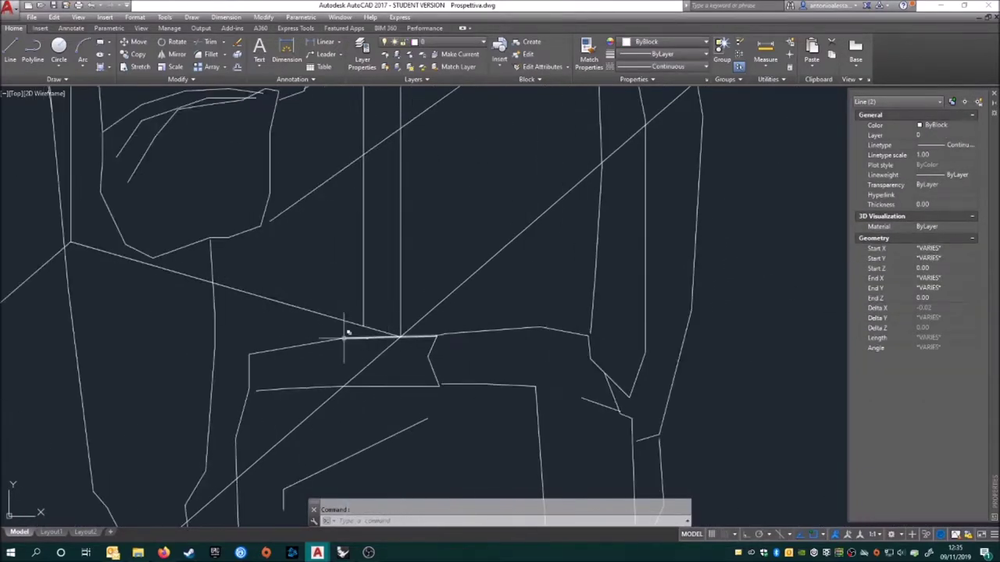
scroll(345, 336, down, 3)
click(457, 230)
middle_drag(459, 239, 460, 255)
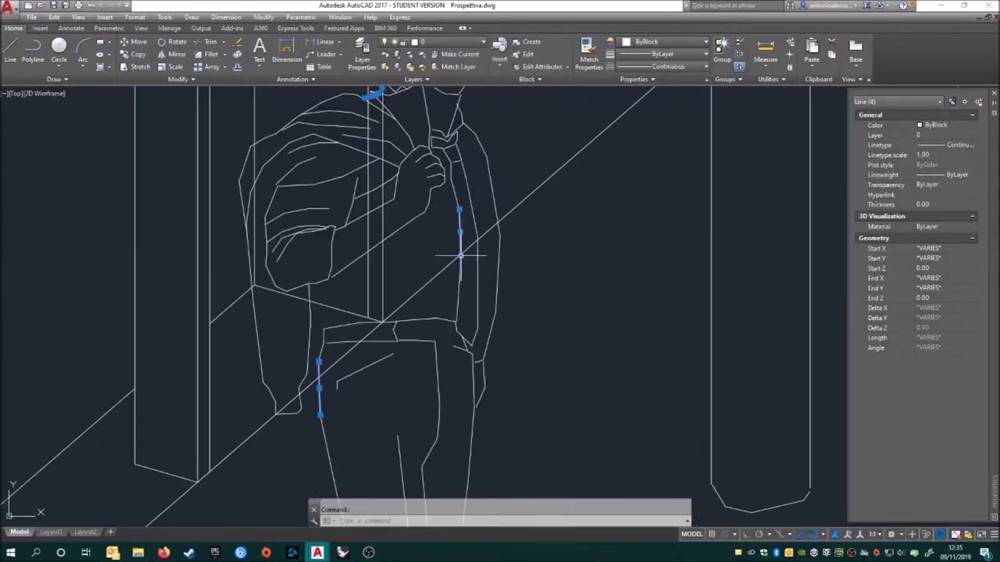
click(494, 227)
scroll(598, 196, up, 5)
scroll(547, 313, down, 3)
scroll(633, 284, up, 3)
scroll(633, 283, down, 5)
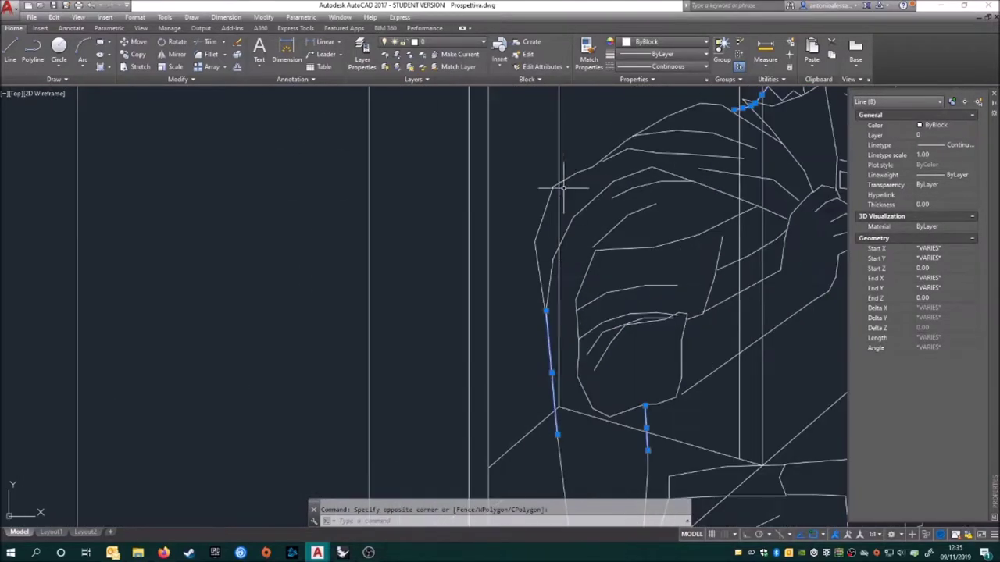
click(594, 351)
middle_drag(594, 351, 578, 332)
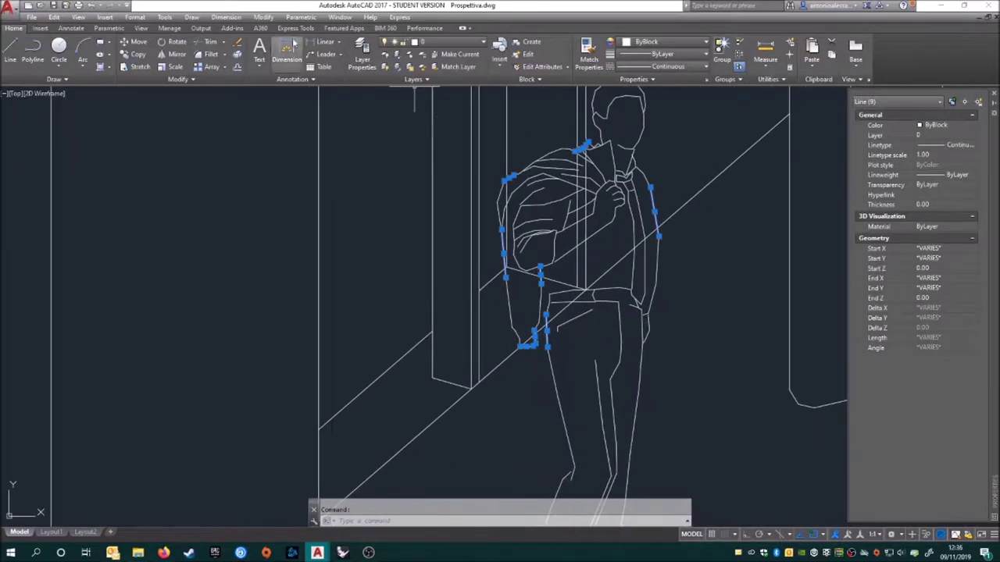
Step: Trim the wall lines behind the backpack figure and delete the leftover short line
click(210, 41)
scroll(514, 268, up, 4)
scroll(495, 272, down, 2)
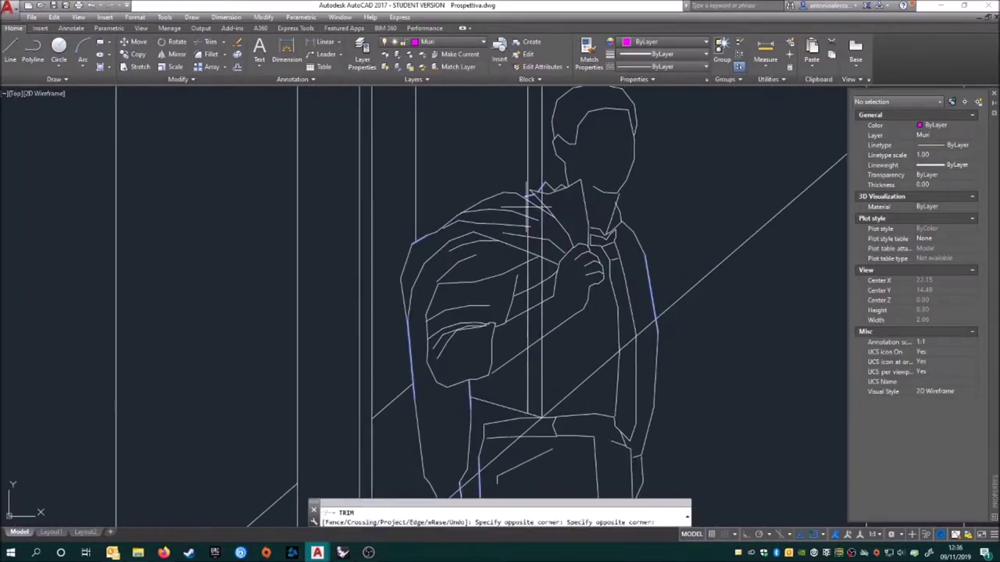
middle_drag(537, 246, 533, 183)
middle_drag(511, 348, 508, 286)
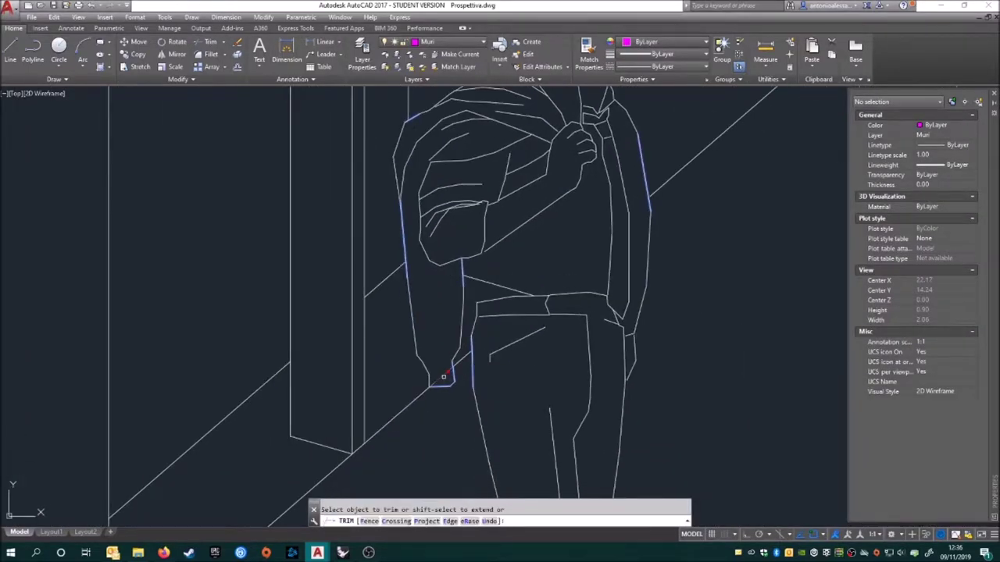
scroll(478, 311, down, 5)
scroll(477, 311, up, 7)
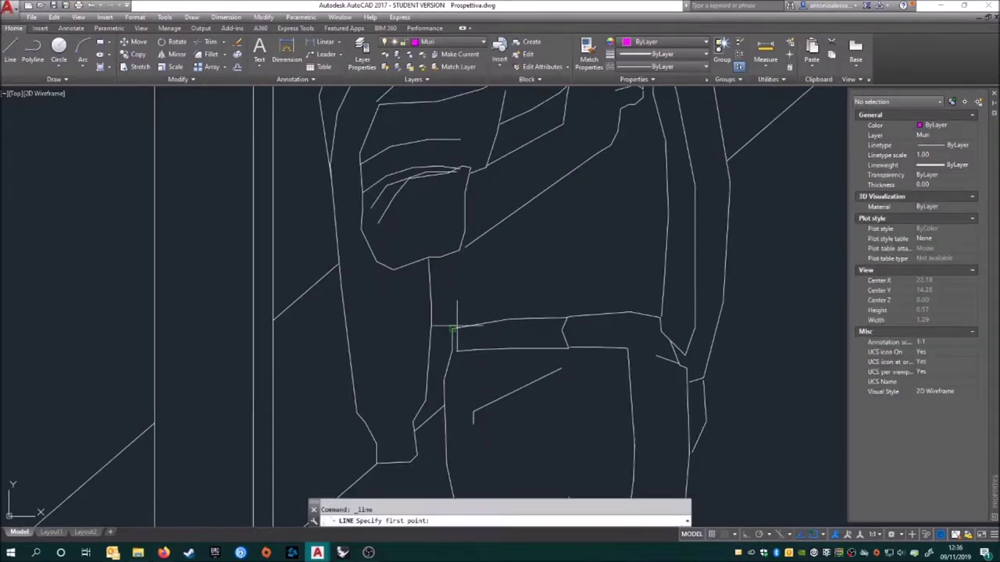
key(Escape)
click(449, 297)
key(Delete)
scroll(524, 234, down, 6)
scroll(575, 364, up, 3)
scroll(554, 180, up, 5)
Step: Select lines of the leaning woman figure, then clear the selection
click(301, 207)
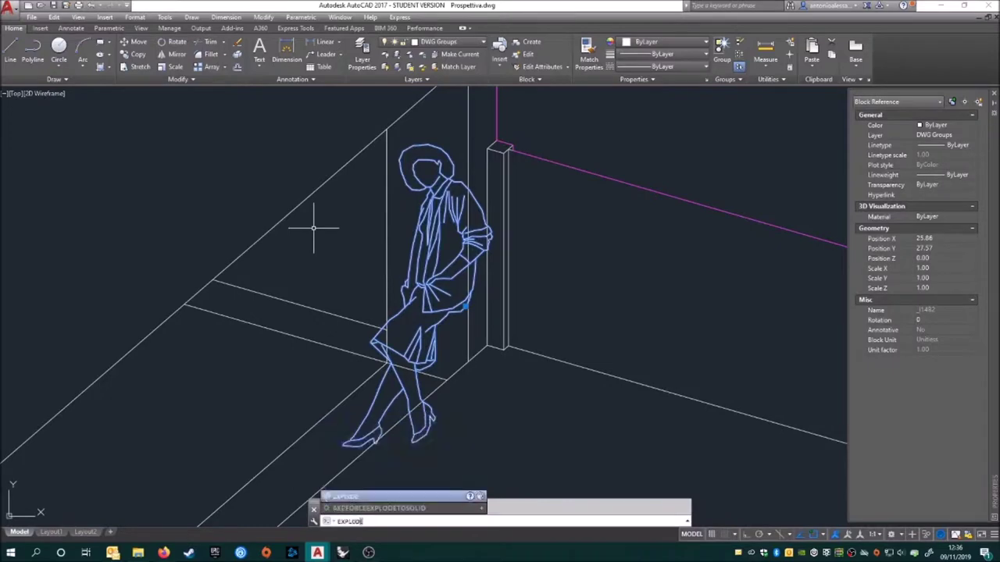
scroll(321, 223, up, 3)
click(478, 308)
scroll(478, 309, down, 3)
scroll(477, 317, up, 4)
scroll(369, 331, up, 3)
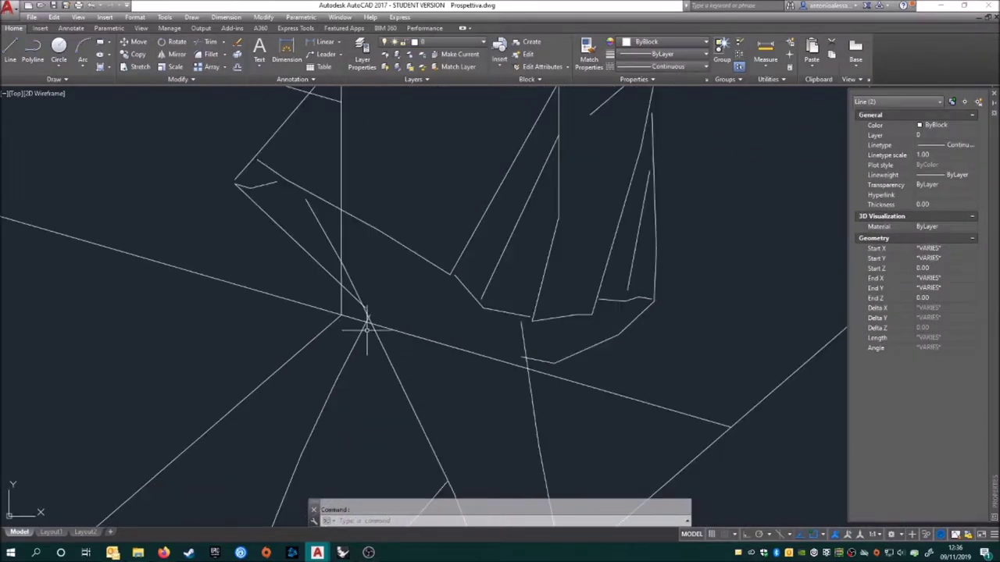
scroll(482, 398, down, 3)
scroll(402, 413, down, 2)
scroll(279, 446, up, 5)
click(279, 446)
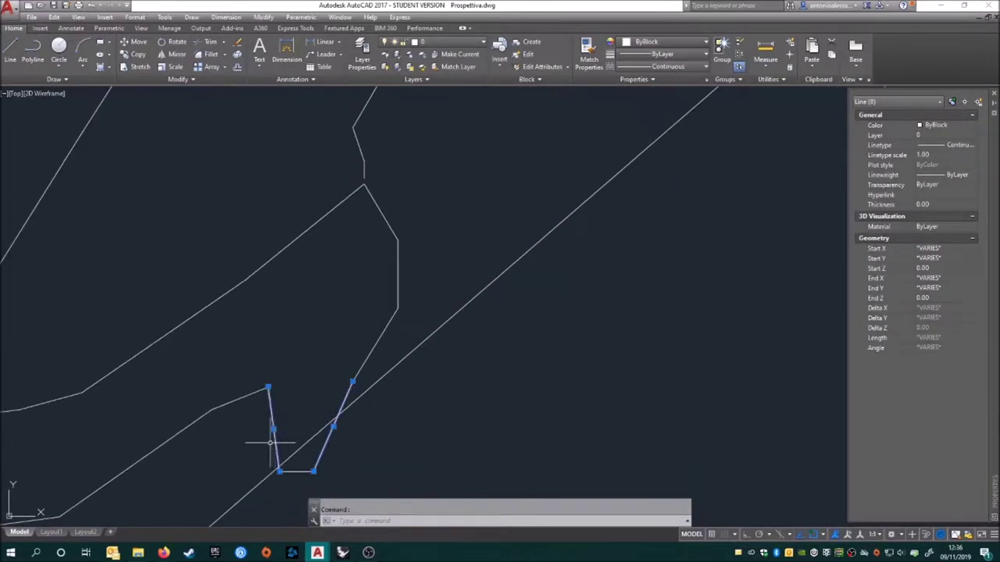
scroll(283, 478, down, 4)
key(Escape)
scroll(322, 349, down, 2)
scroll(322, 349, down, 1)
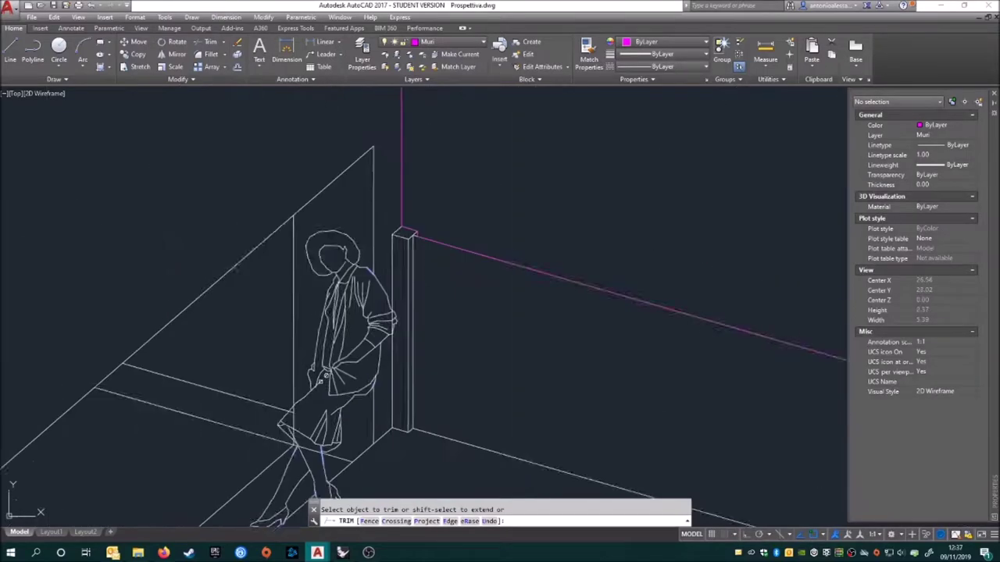
scroll(322, 349, up, 5)
scroll(322, 349, up, 2)
Step: Run TRIM on the figure's lines and end the command
text(tr)
key(Return)
key(Return)
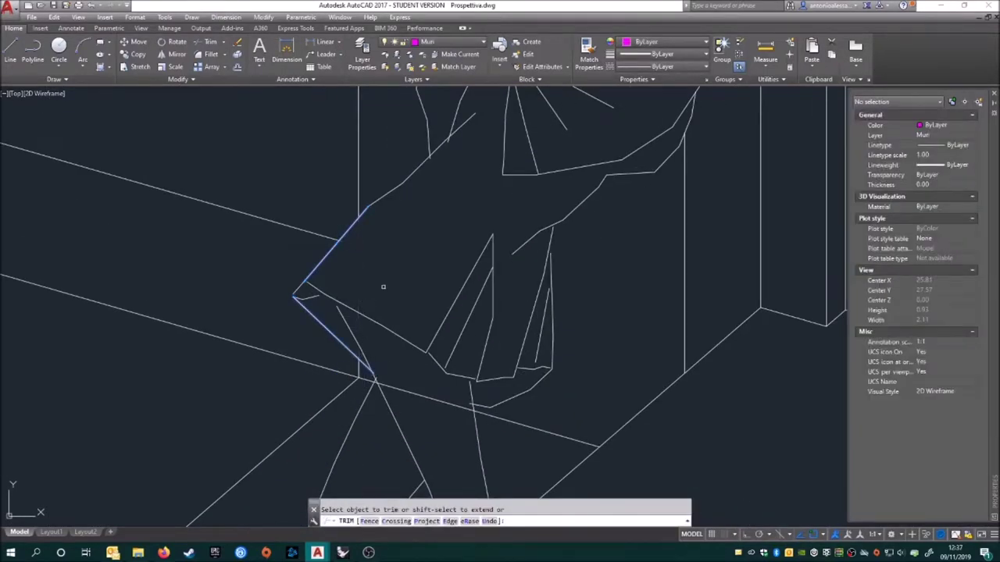
key(Escape)
scroll(383, 287, down, 3)
scroll(413, 278, down, 2)
scroll(491, 250, up, 5)
Step: Explode the standing man figure into separate lines and pick a stray line
click(233, 267)
text(exp)
key(Return)
scroll(233, 267, up, 5)
click(297, 275)
scroll(363, 167, down, 5)
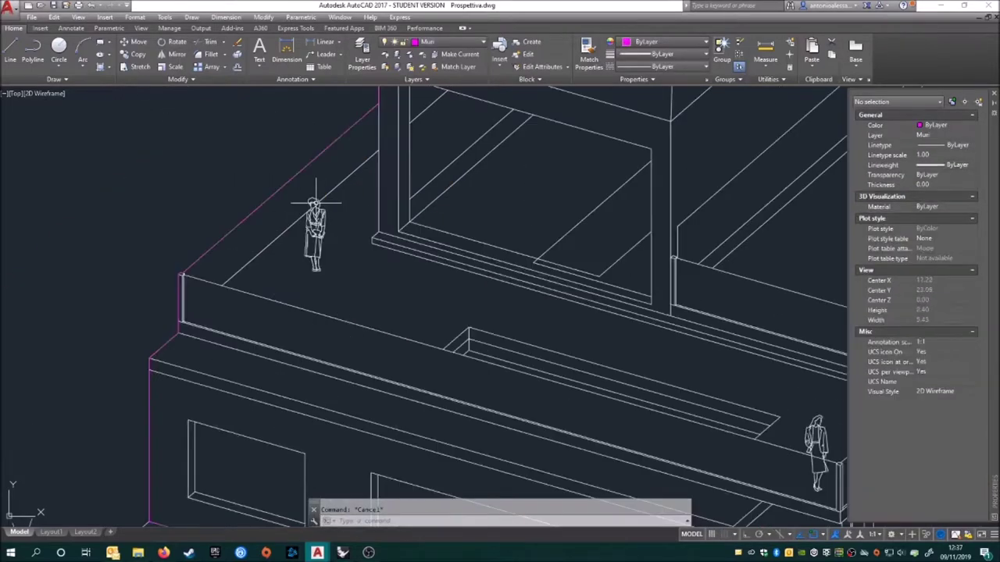
scroll(368, 279, up, 3)
scroll(289, 290, down, 5)
scroll(312, 285, up, 5)
Step: Pick cutting edges around the standing man for trimming, with the whole house centred
click(515, 252)
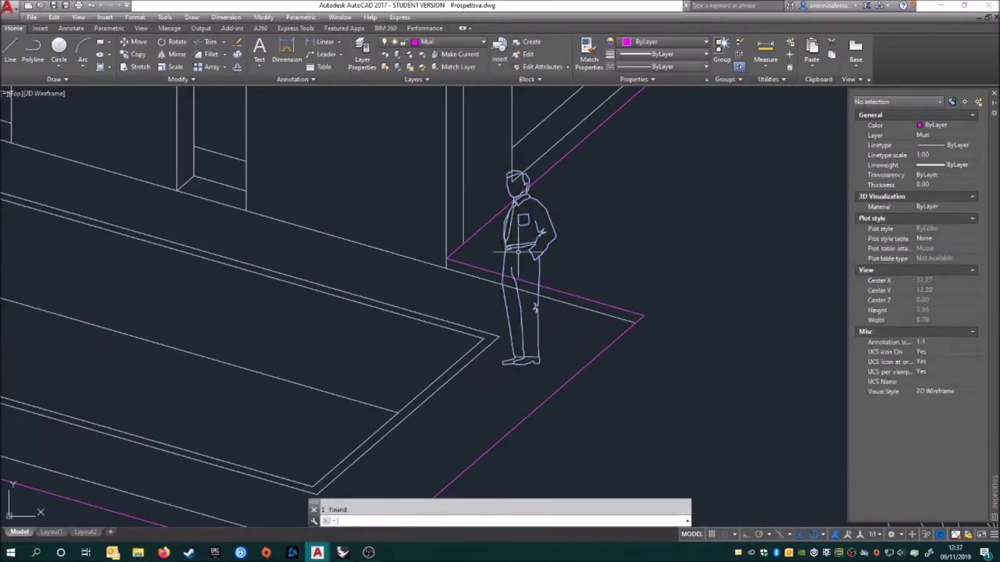
scroll(425, 300, up, 5)
scroll(468, 269, down, 3)
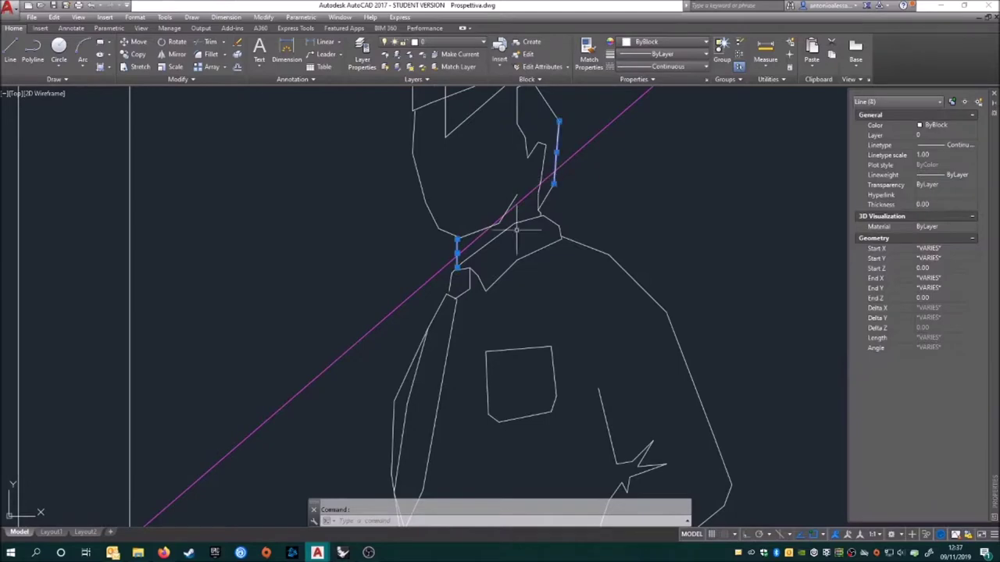
scroll(475, 234, down, 4)
scroll(505, 368, up, 2)
click(504, 369)
scroll(502, 371, down, 5)
scroll(500, 374, down, 5)
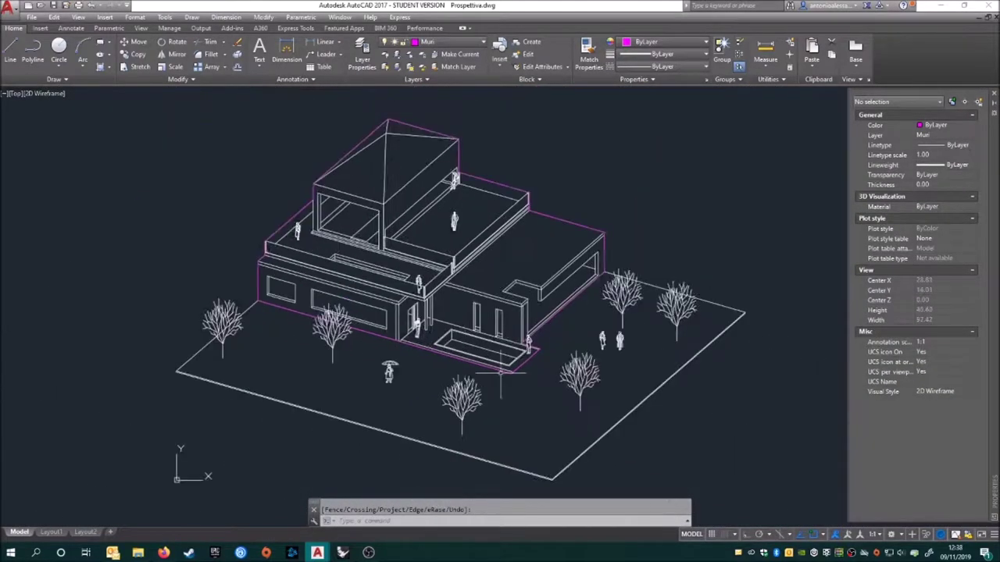
middle_drag(500, 374, 446, 361)
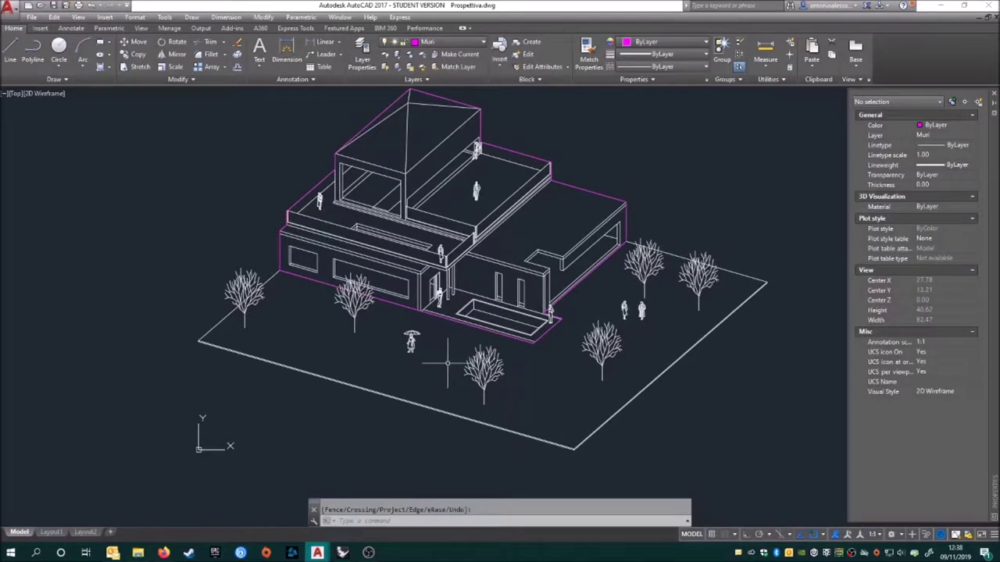
Step: Try hatching inside an edge strip, which fails with a boundary error and is cancelled
click(99, 55)
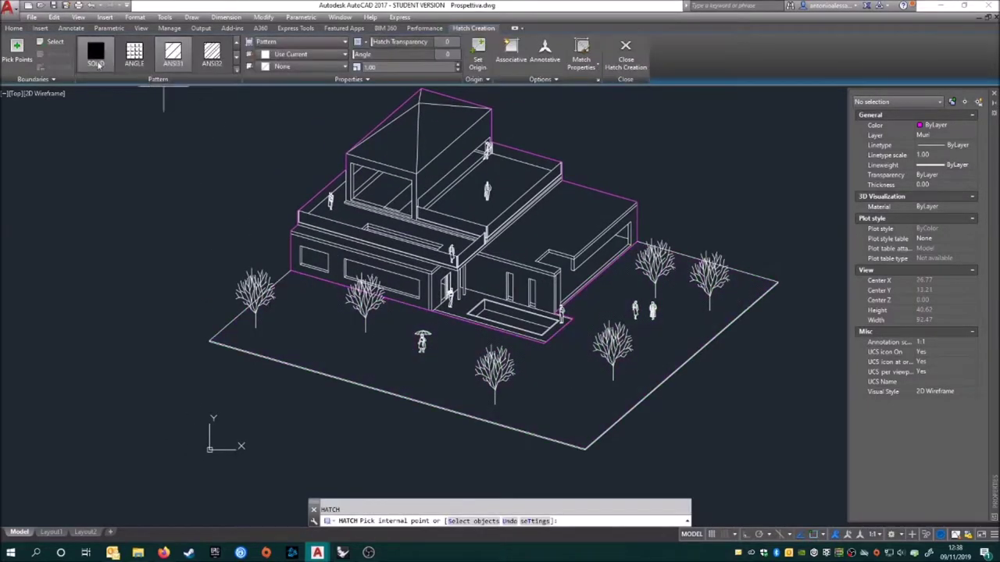
scroll(214, 296, up, 10)
click(214, 297)
click(591, 297)
scroll(379, 339, down, 5)
key(Escape)
key(Return)
key(Escape)
scroll(232, 319, down, 5)
Step: Draw a polyline outline closing the edge strip at its corners
click(32, 55)
scroll(338, 304, up, 6)
key(Escape)
click(430, 195)
scroll(485, 273, down, 5)
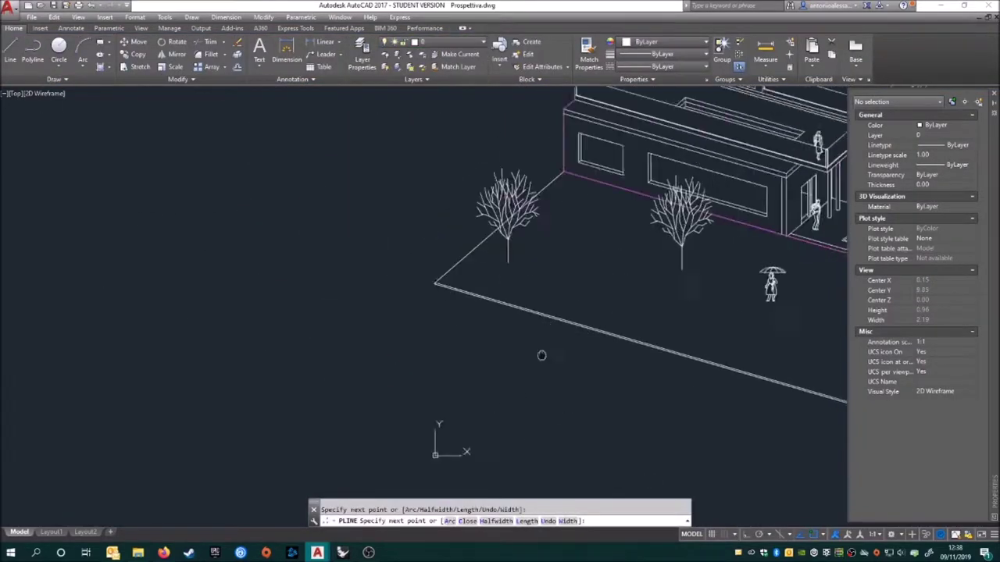
scroll(687, 287, up, 5)
click(251, 140)
scroll(251, 141, down, 5)
scroll(547, 424, up, 4)
scroll(555, 304, up, 2)
scroll(434, 403, down, 5)
scroll(558, 245, up, 5)
click(566, 262)
Step: Hatch inside the thin strip with solid fill, then repeat on the upper wall
text(h)
key(Return)
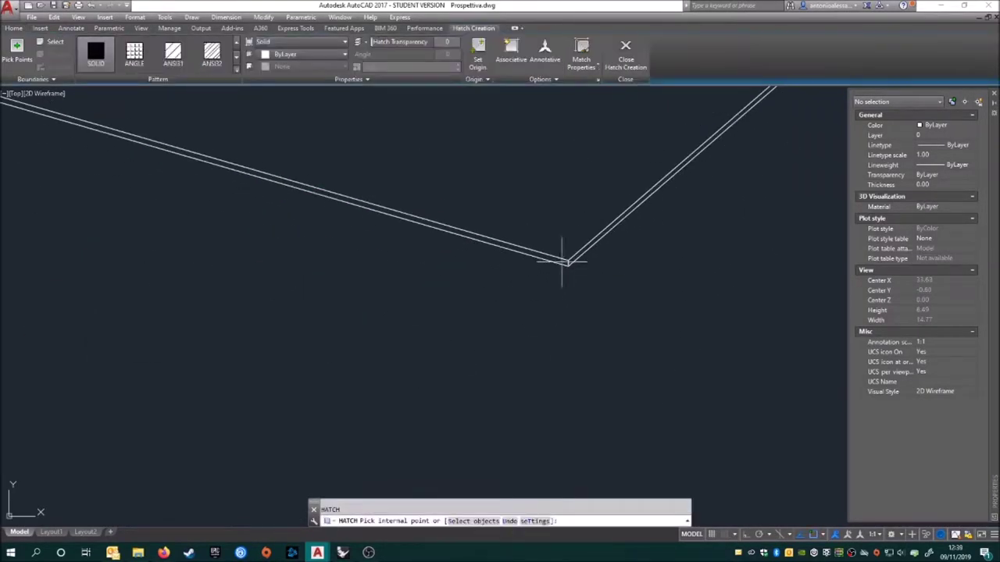
click(561, 261)
scroll(609, 337, down, 5)
key(Escape)
scroll(520, 335, up, 3)
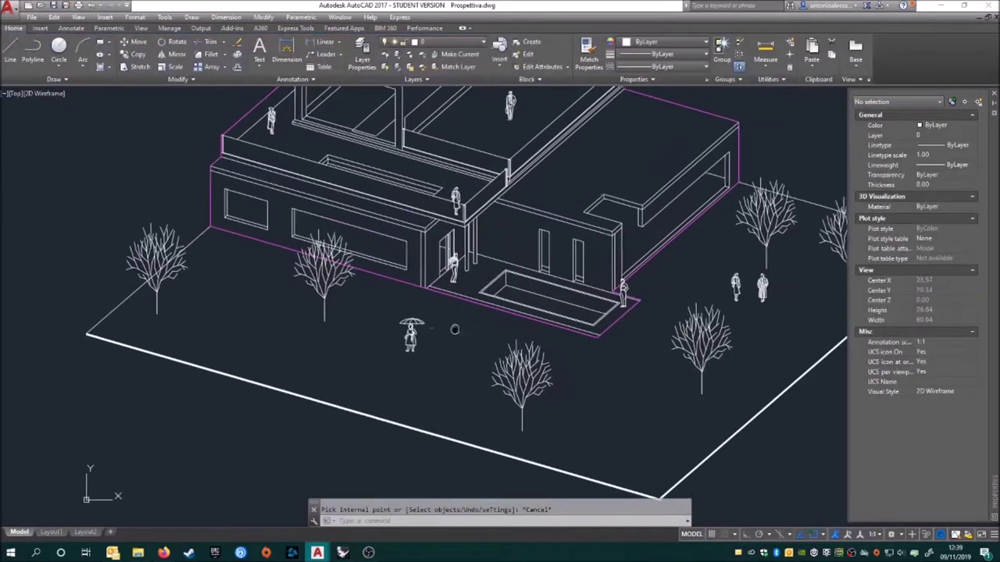
scroll(446, 323, up, 2)
key(Return)
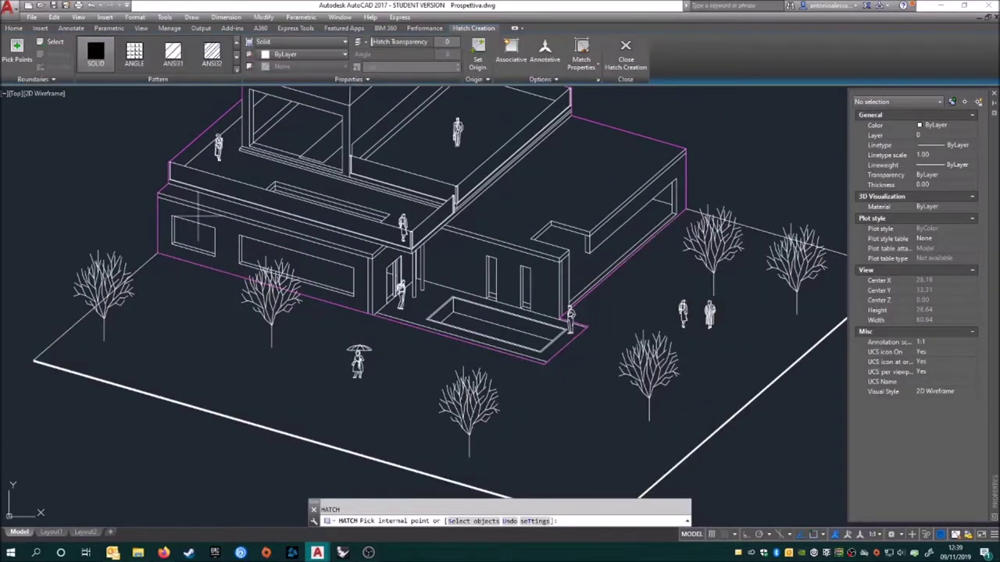
scroll(367, 226, up, 4)
Step: Close another edge strip with a PL polyline outline
key(Return)
text(pl)
scroll(138, 133, up, 4)
click(138, 133)
scroll(139, 134, down, 5)
scroll(468, 221, up, 5)
scroll(468, 222, down, 3)
scroll(713, 200, up, 3)
scroll(714, 200, down, 5)
scroll(476, 337, up, 5)
click(476, 337)
scroll(477, 337, down, 2)
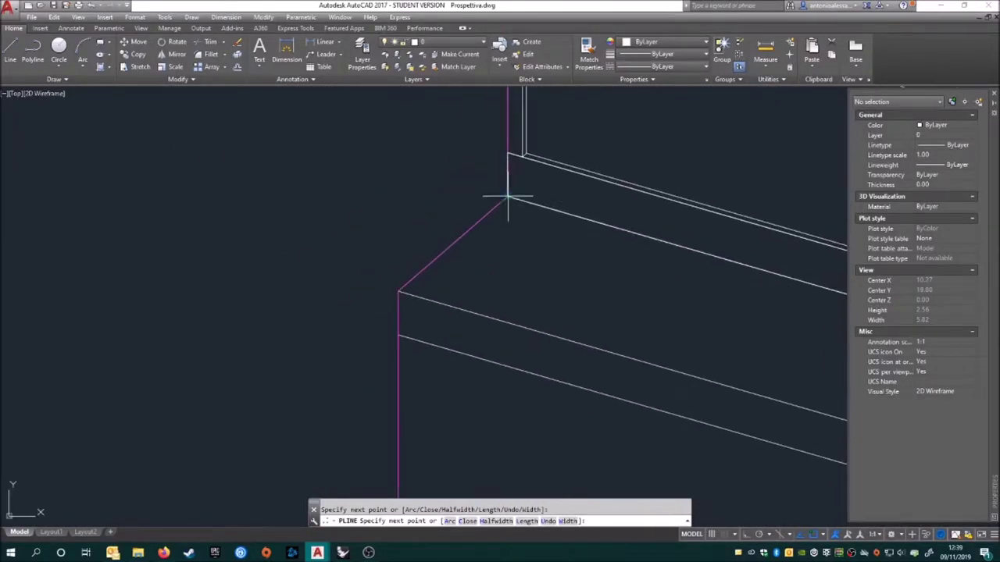
click(509, 196)
scroll(508, 196, down, 3)
text(h)
click(603, 303)
Step: Solid-fill the front and right-side edge strips, then bring the rear roof strips into view
key(Escape)
scroll(603, 303, down, 4)
scroll(500, 297, up, 4)
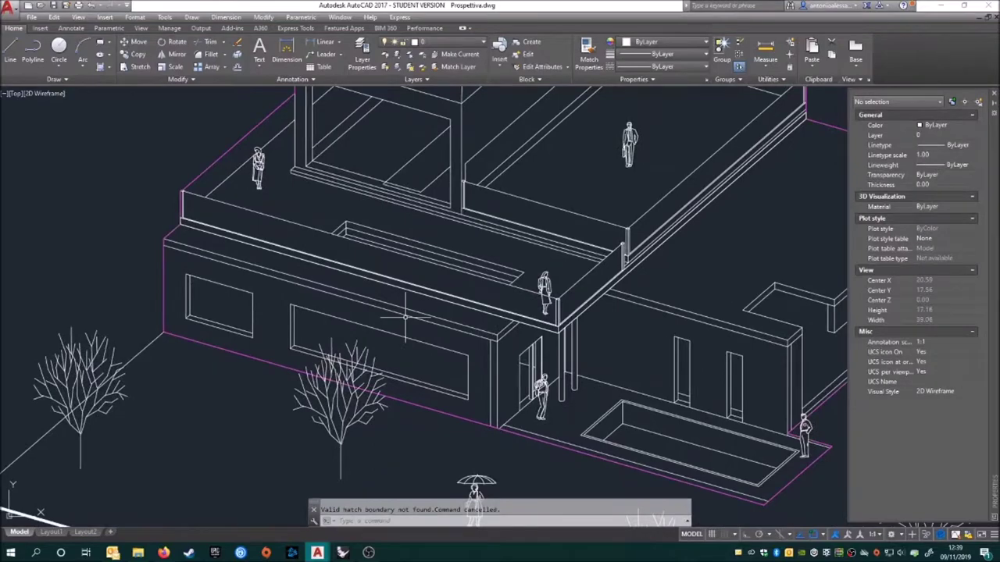
text(h)
click(328, 287)
scroll(592, 299, up, 2)
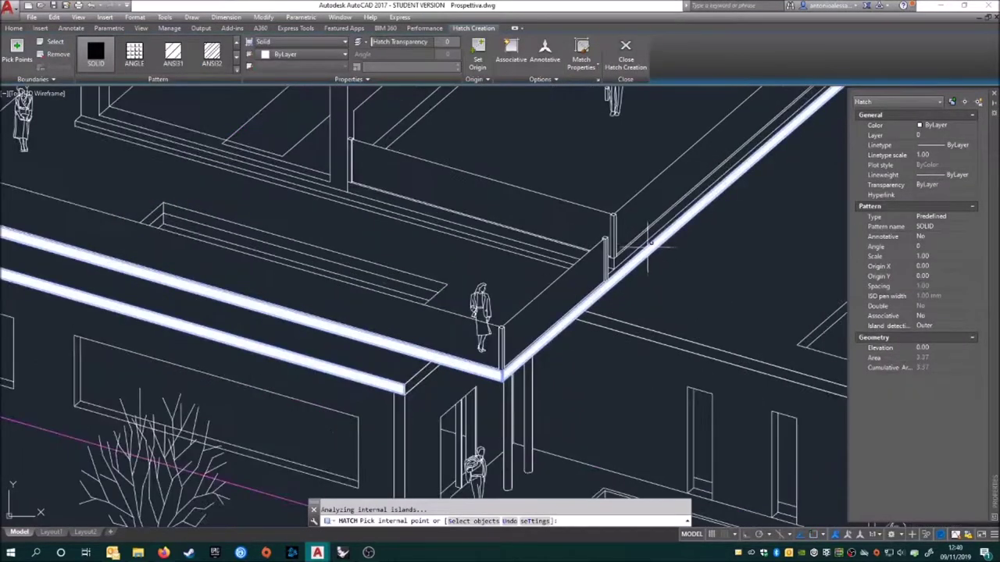
scroll(547, 313, down, 4)
scroll(489, 346, up, 5)
click(487, 348)
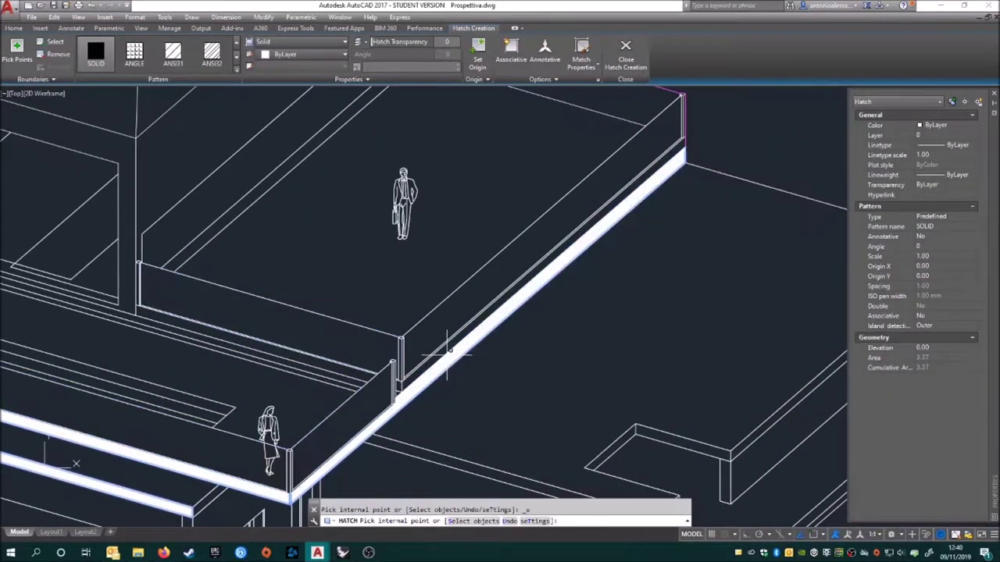
scroll(424, 382, down, 2)
middle_drag(347, 408, 495, 372)
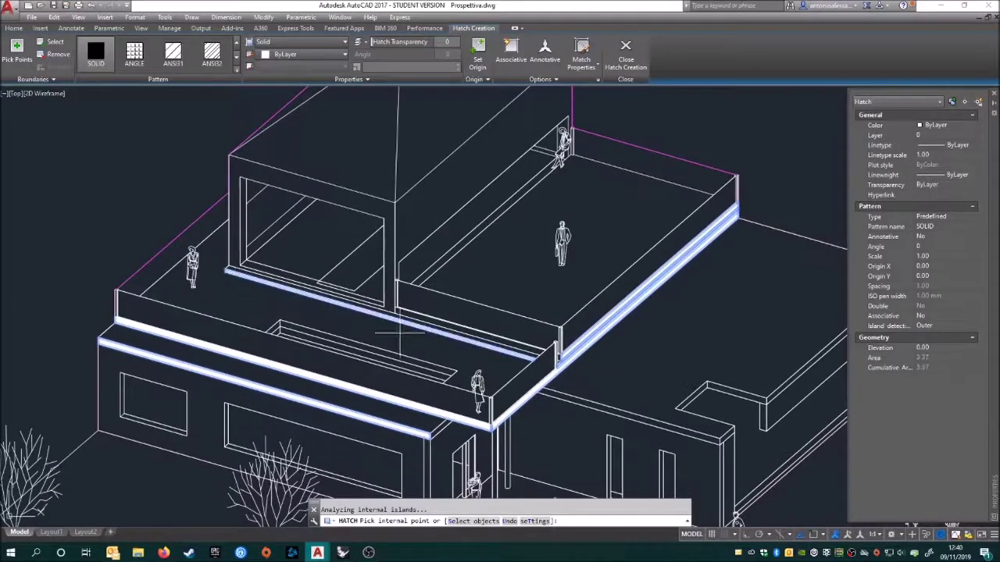
middle_drag(617, 419, 560, 334)
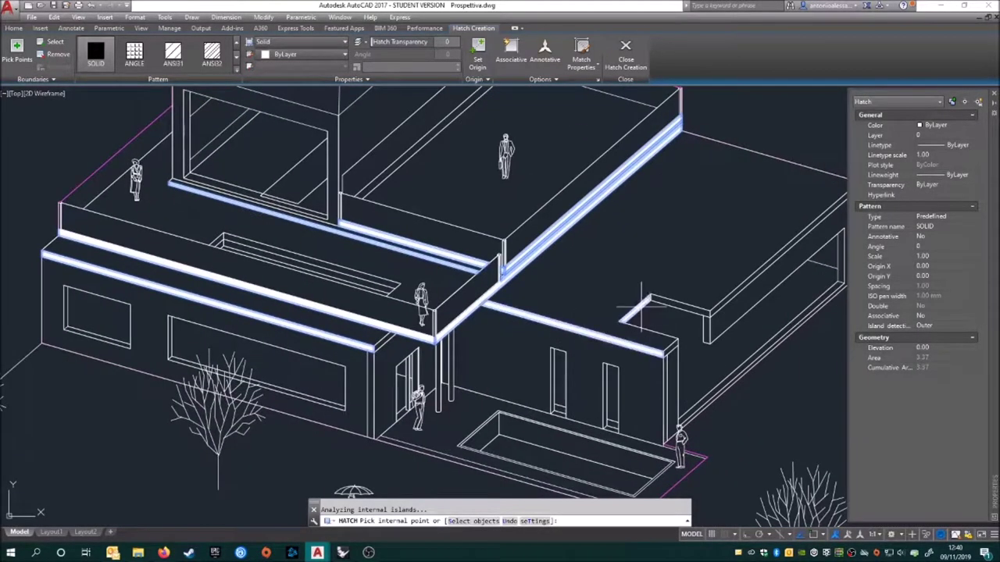
scroll(412, 380, down, 3)
scroll(501, 423, up, 3)
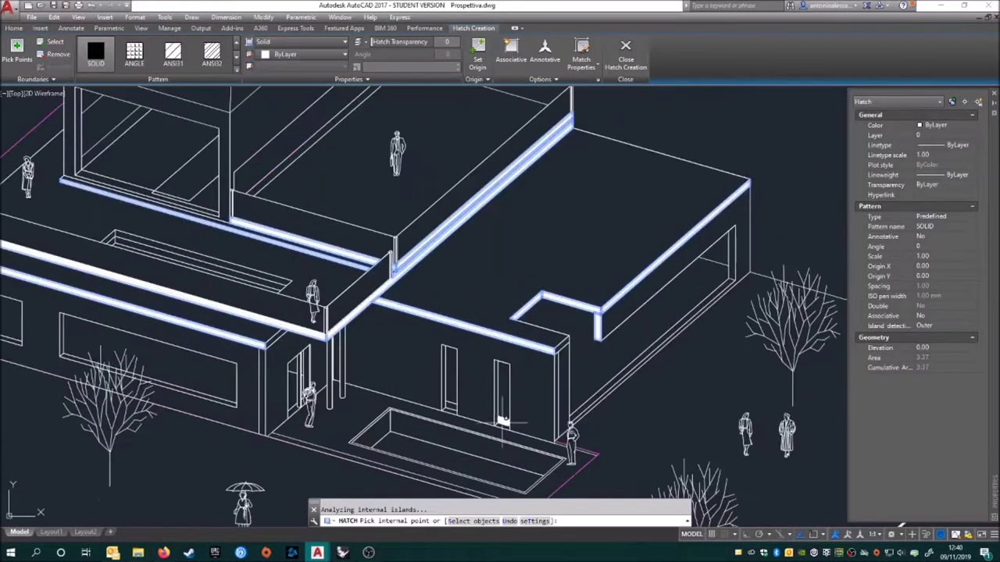
scroll(578, 449, down, 2)
scroll(578, 449, down, 2)
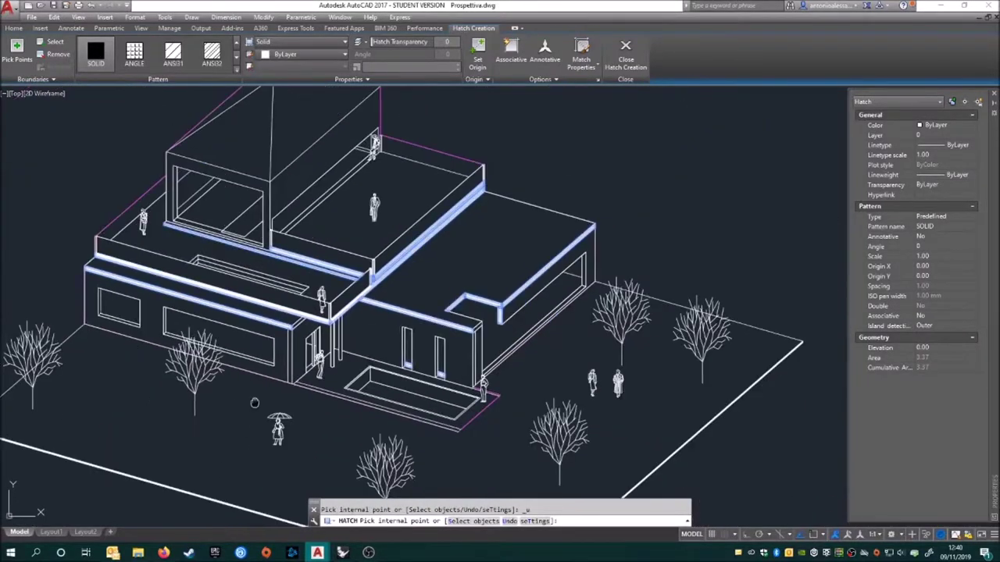
scroll(307, 274, up, 4)
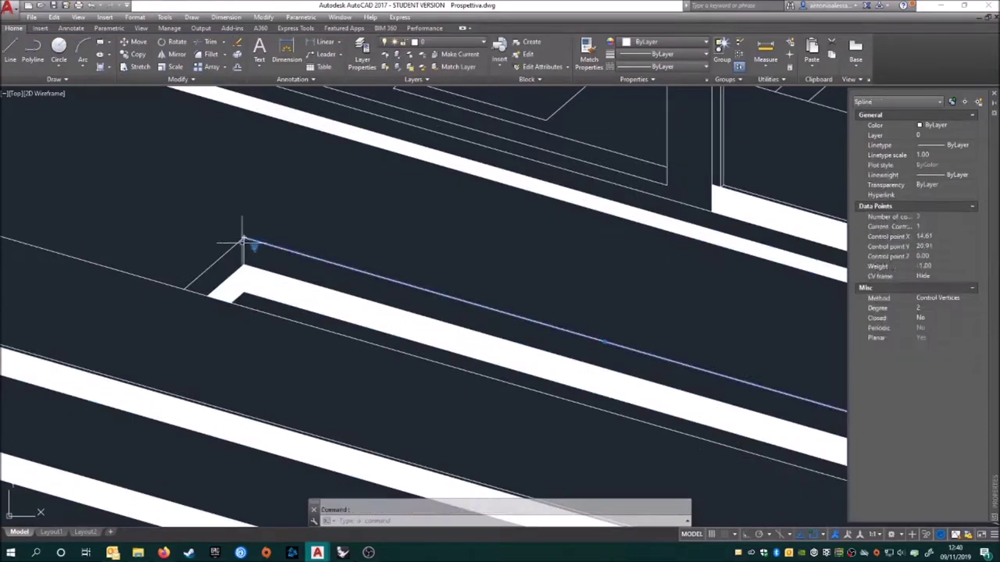
Step: Erase the stray curve on the upper terrace, cancelling the accidental stretch and copy
key(Escape)
scroll(513, 345, down, 10)
scroll(391, 268, up, 1)
scroll(391, 268, up, 5)
key(Delete)
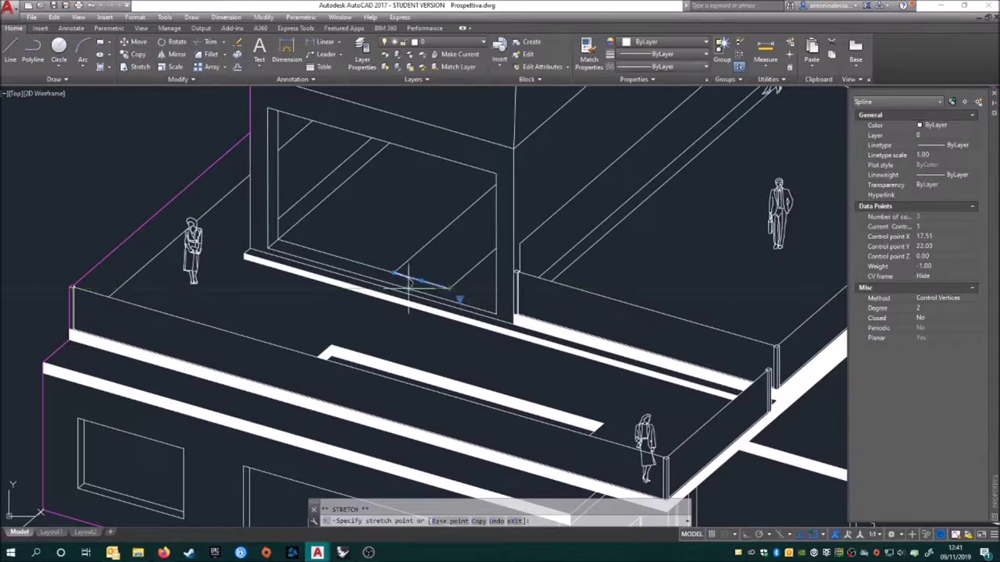
key(Escape)
scroll(445, 239, down, 5)
scroll(425, 259, up, 5)
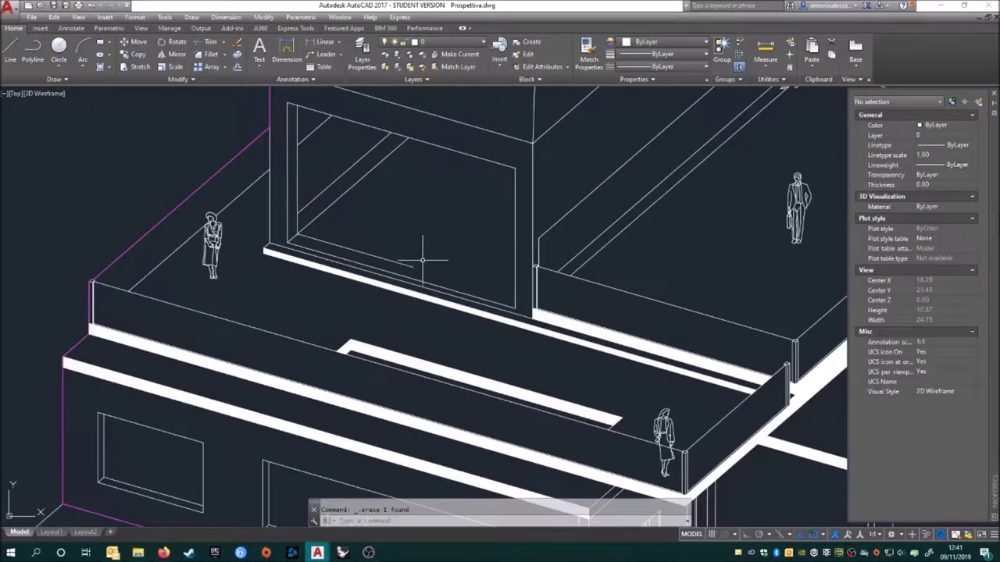
click(139, 57)
scroll(518, 305, up, 2)
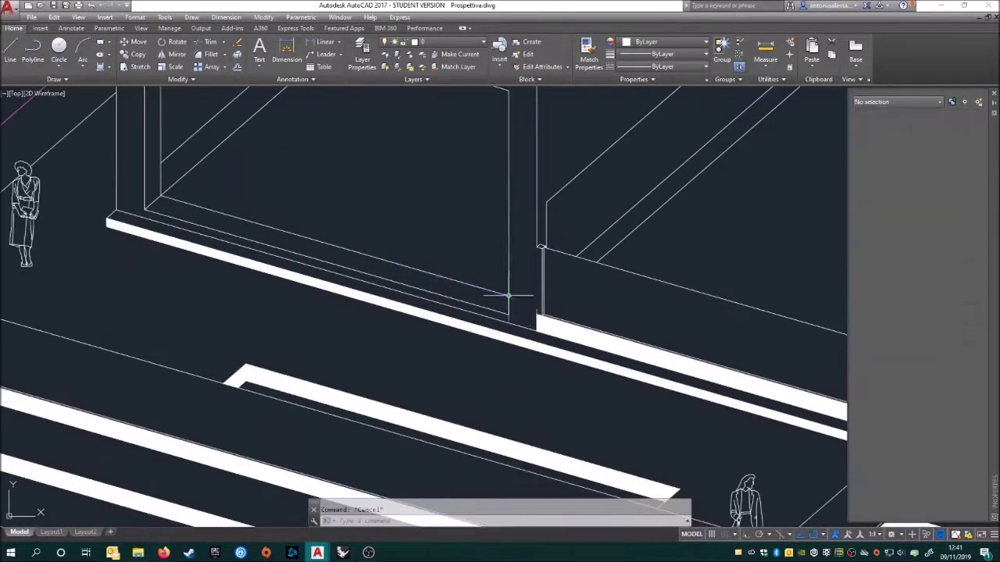
key(Escape)
scroll(385, 299, down, 5)
scroll(297, 301, up, 5)
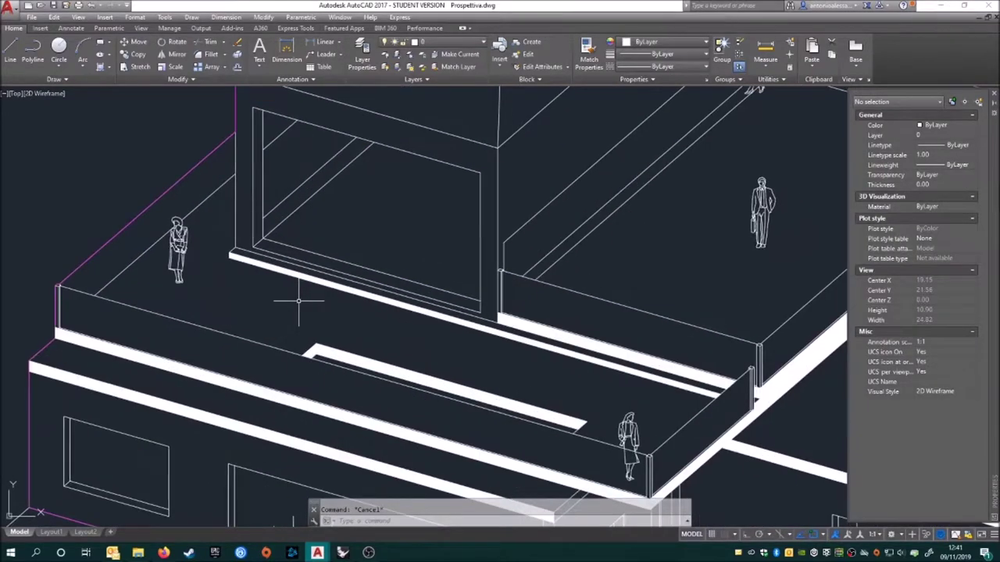
scroll(298, 301, down, 5)
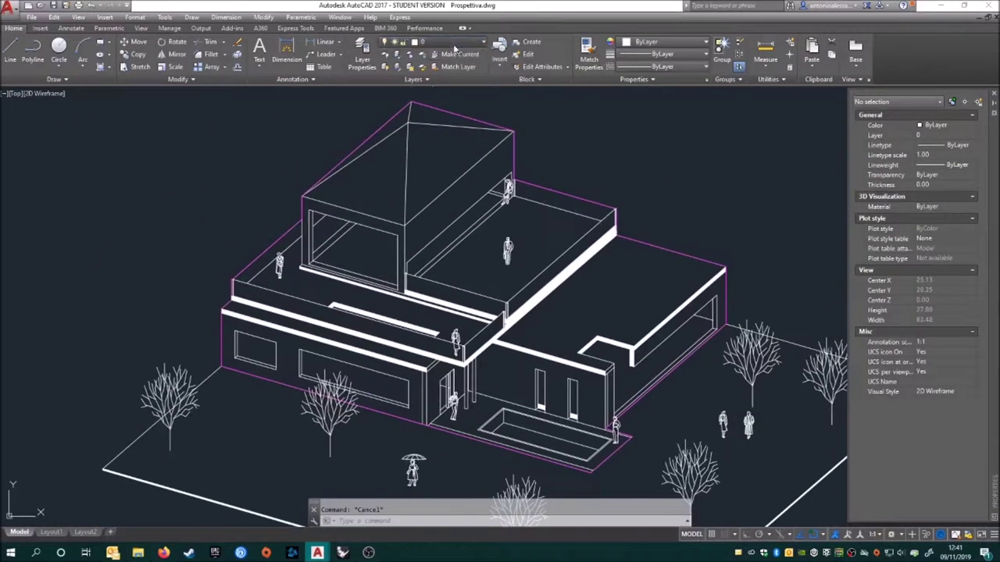
Step: Rename Layer1 to Retini and set its lineweight to Default
click(361, 55)
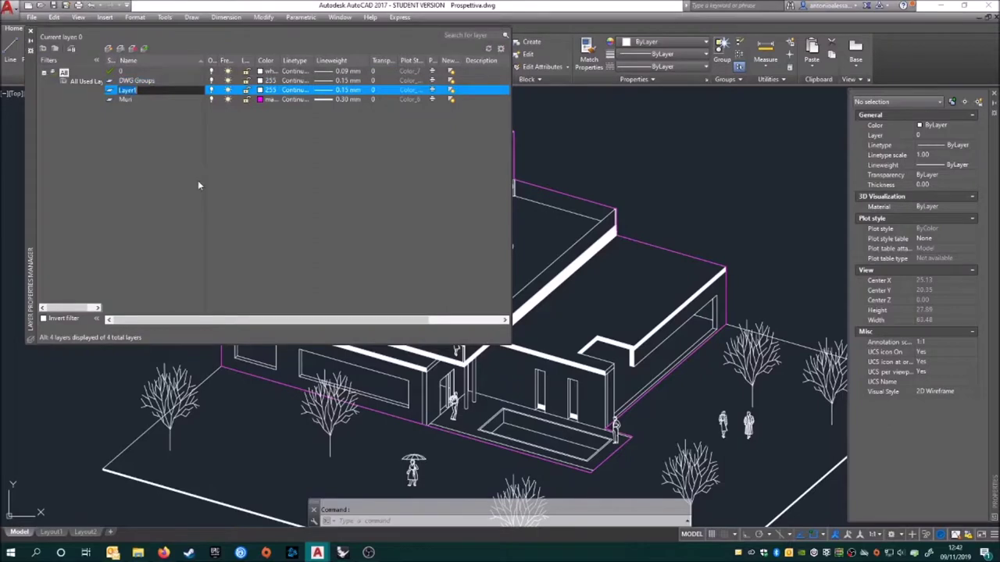
click(350, 91)
click(453, 349)
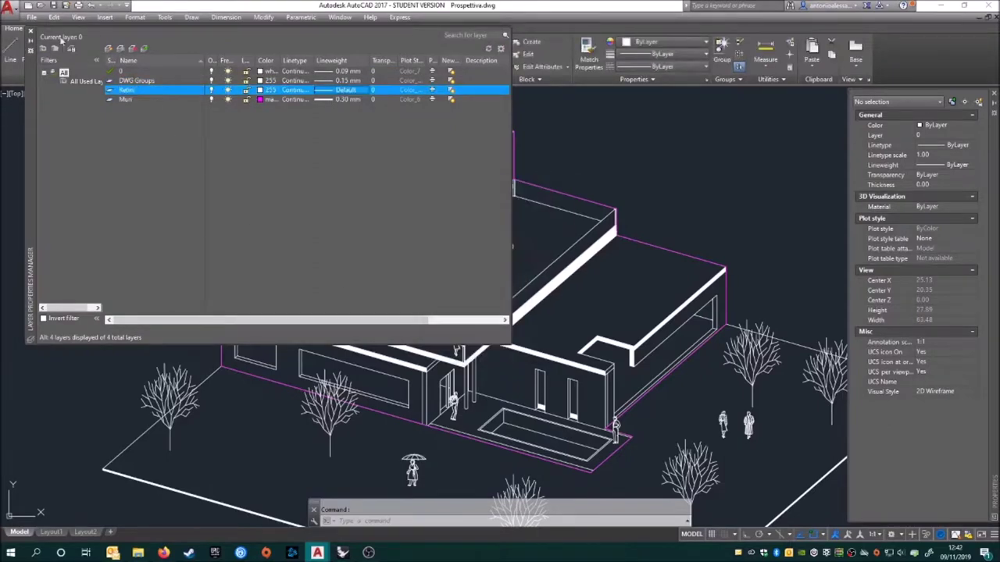
click(29, 31)
click(506, 270)
Step: Select all similar solid edge fills, then clear the selection and cancel a started hatch
click(543, 337)
right_click(528, 227)
click(584, 441)
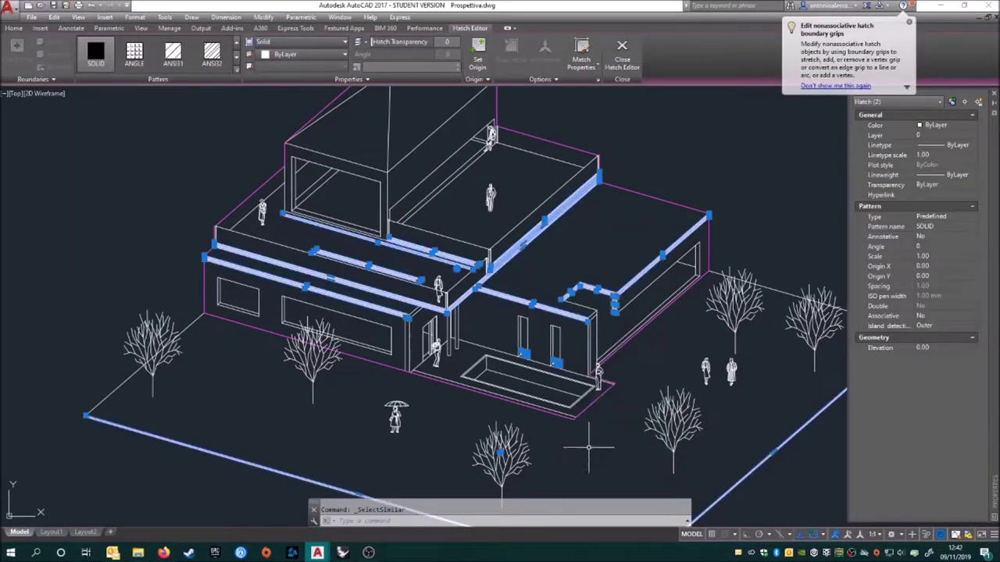
scroll(364, 359, down, 3)
key(Escape)
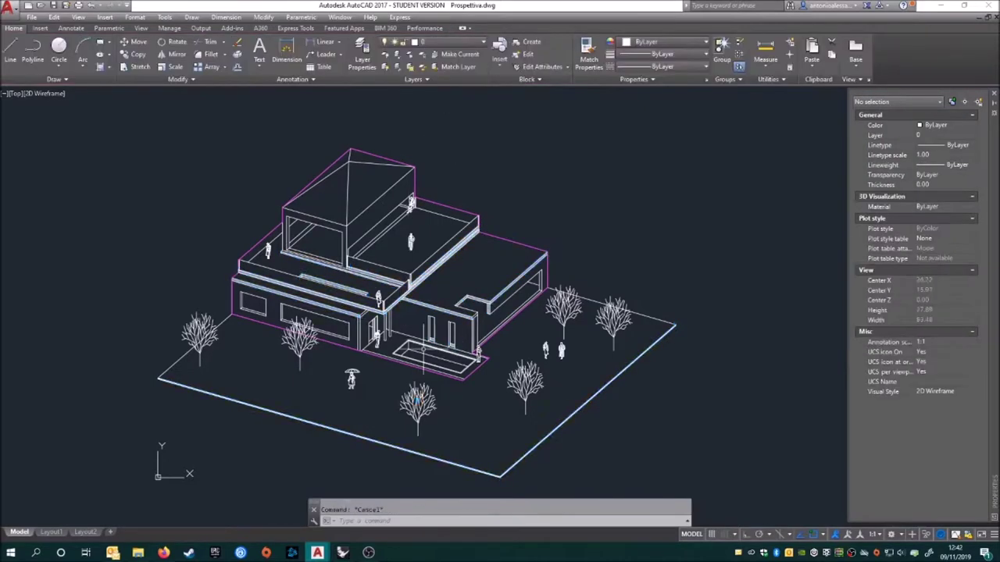
scroll(429, 389, up, 5)
text(h)
key(Return)
key(Escape)
scroll(416, 319, down, 2)
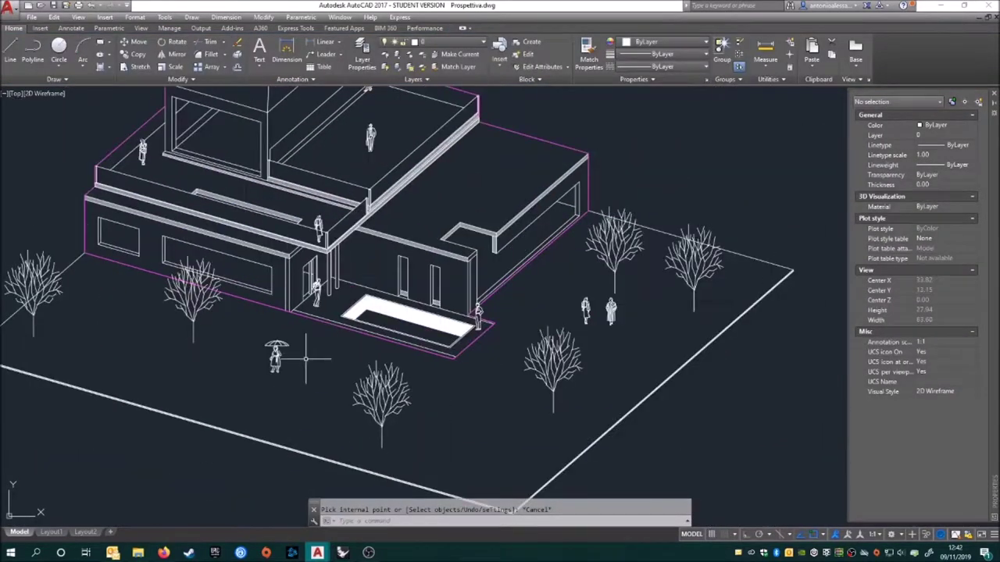
Step: Match the pool hatch to the source hatch's properties and select similar objects
scroll(301, 346, up, 1)
scroll(434, 266, up, 4)
click(408, 358)
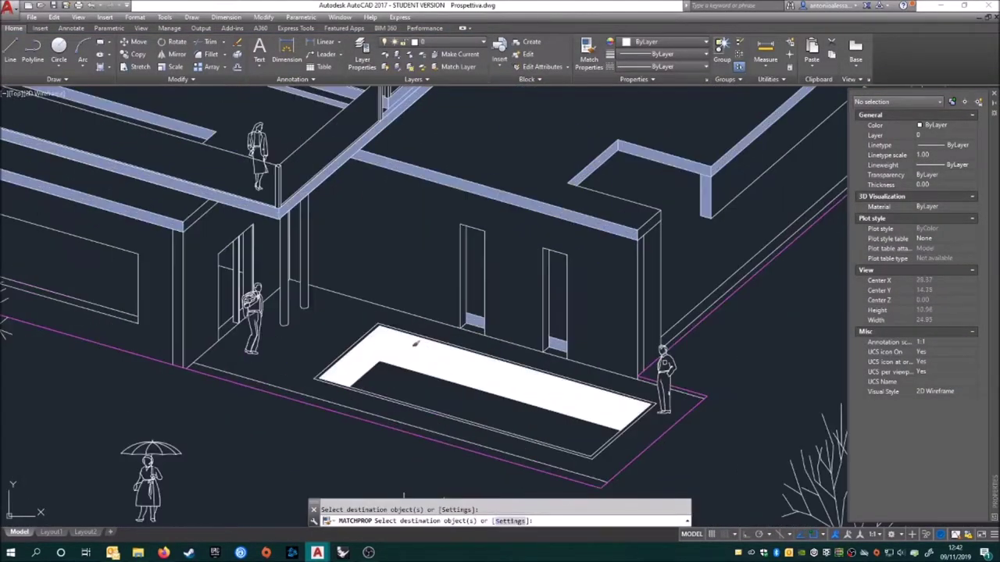
scroll(341, 404, down, 3)
scroll(569, 390, up, 3)
click(569, 390)
right_click(569, 390)
click(576, 289)
scroll(458, 367, down, 3)
key(Escape)
Step: Select the magenta wall outline, check its options, then clear the selection
click(458, 367)
right_click(196, 167)
key(Escape)
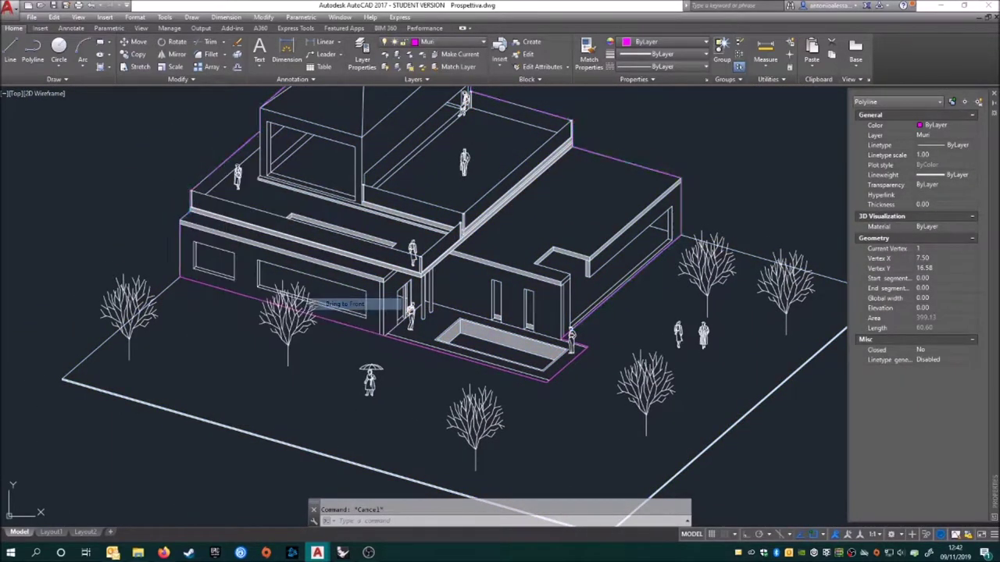
key(Escape)
scroll(292, 325, down, 4)
scroll(257, 317, up, 6)
scroll(277, 324, up, 4)
Step: Trim the line behind the tree near the wall, then undo the trim
text(tr)
key(Return)
click(219, 211)
key(Return)
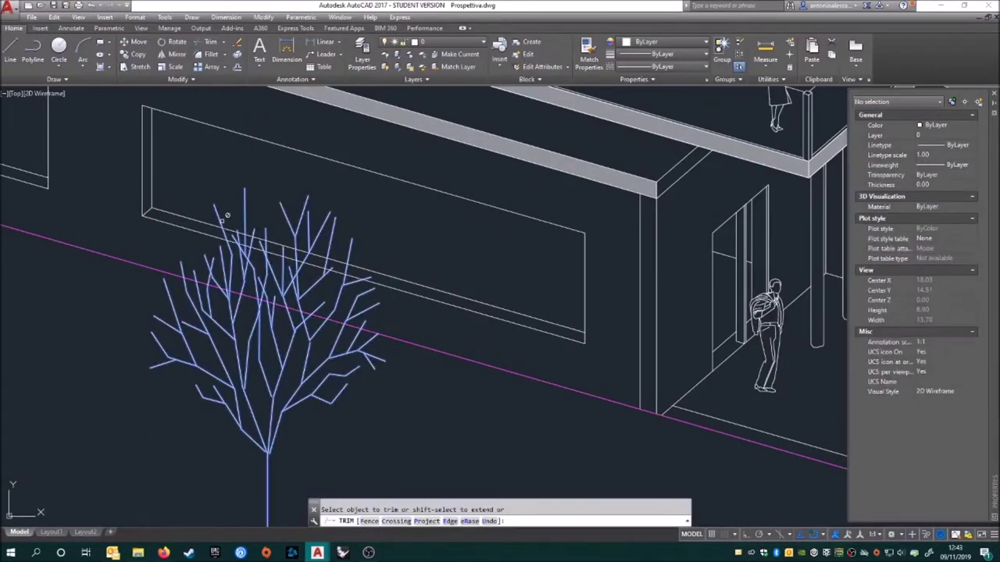
scroll(232, 243, up, 2)
scroll(233, 243, up, 2)
click(535, 301)
key(Return)
scroll(351, 370, down, 4)
scroll(351, 370, down, 1)
scroll(351, 371, up, 2)
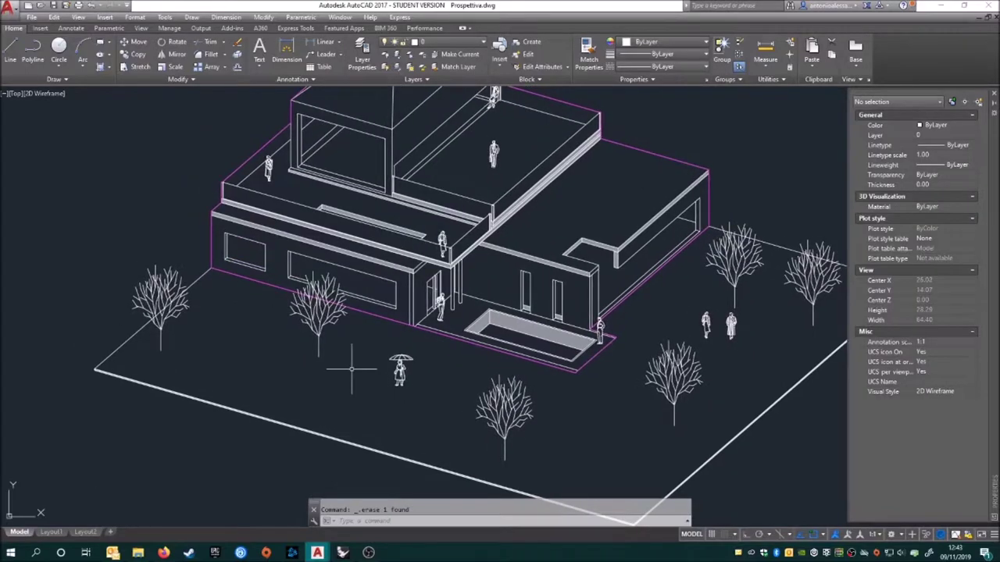
key(ctrl+z)
scroll(352, 369, up, 5)
scroll(346, 344, down, 5)
scroll(339, 344, up, 5)
scroll(298, 333, down, 5)
scroll(297, 333, up, 5)
scroll(298, 334, down, 4)
Step: Select the entrance hatch and all similar hatches, then cancel the selection
drag(468, 391, 672, 461)
right_click(479, 404)
key(Escape)
click(490, 453)
right_click(490, 453)
click(519, 350)
right_click(513, 313)
key(Escape)
key(Escape)
click(507, 355)
key(Return)
scroll(445, 60, down, 5)
key(Escape)
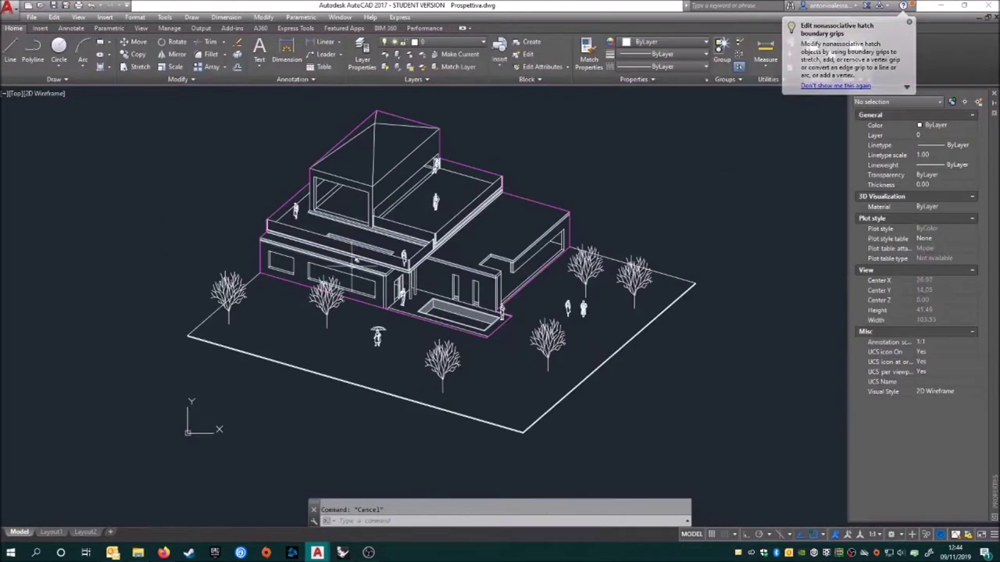
Step: Set up a plot on A3 paper and preview it past the annotation-scale warning
key(ctrl+p)
click(402, 166)
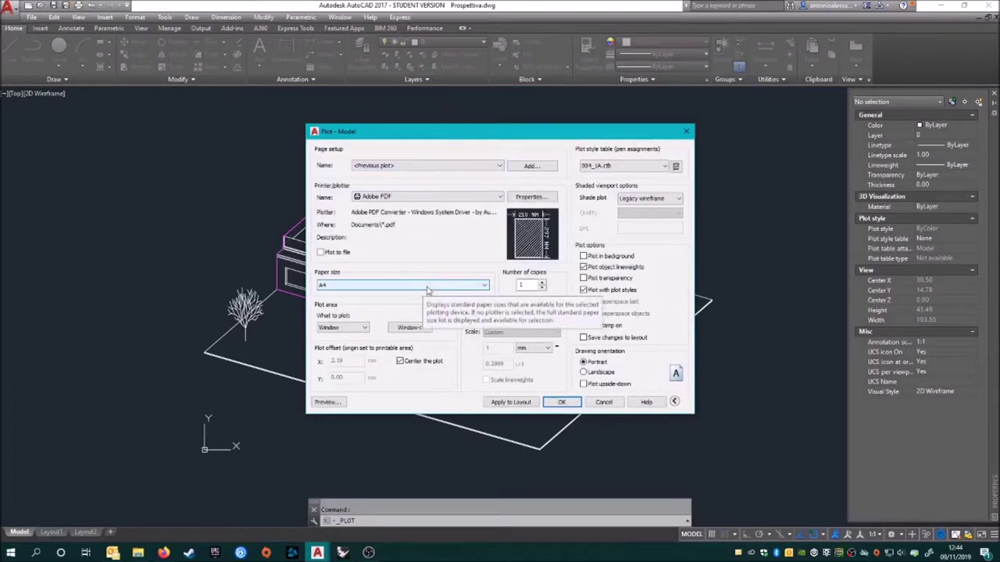
click(425, 285)
click(352, 430)
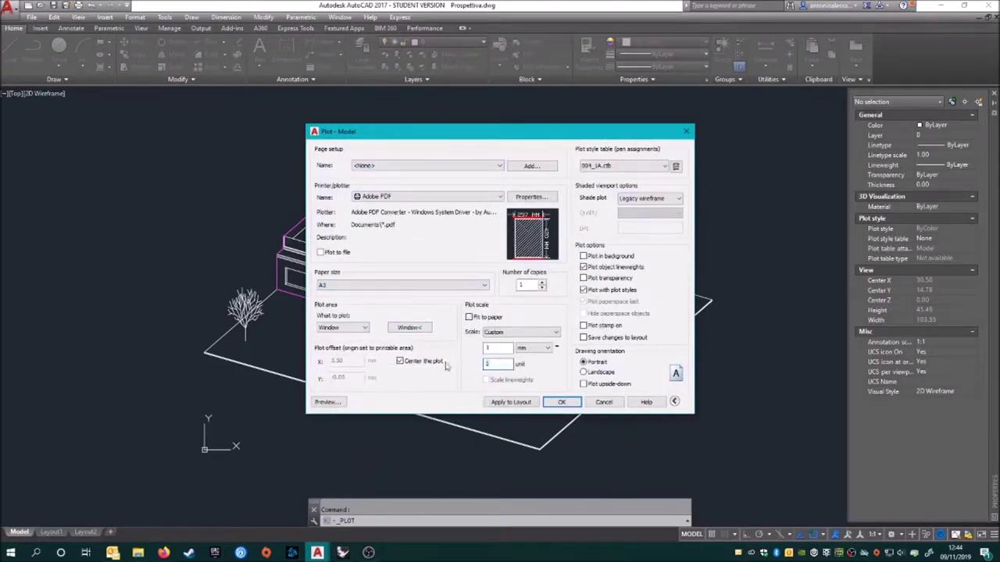
click(328, 402)
click(539, 285)
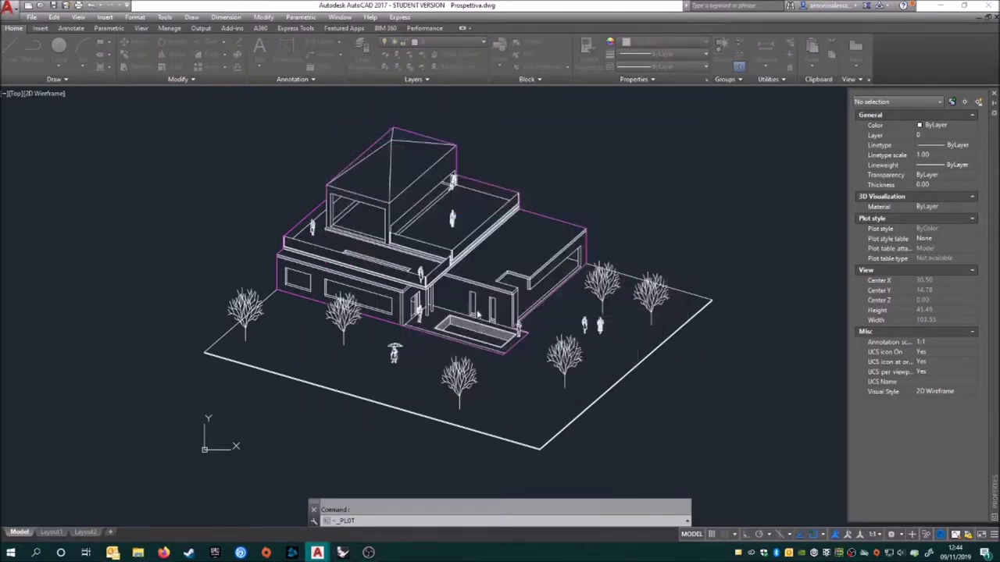
key(Escape)
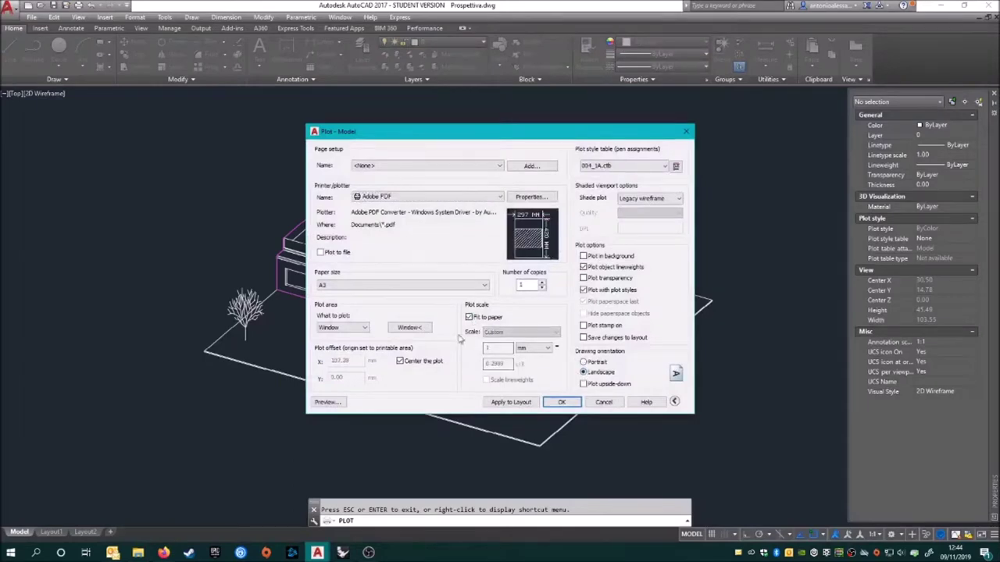
Step: Pick a plot window around the house and preview the plot again
click(409, 327)
scroll(390, 312, down, 3)
click(297, 299)
click(445, 385)
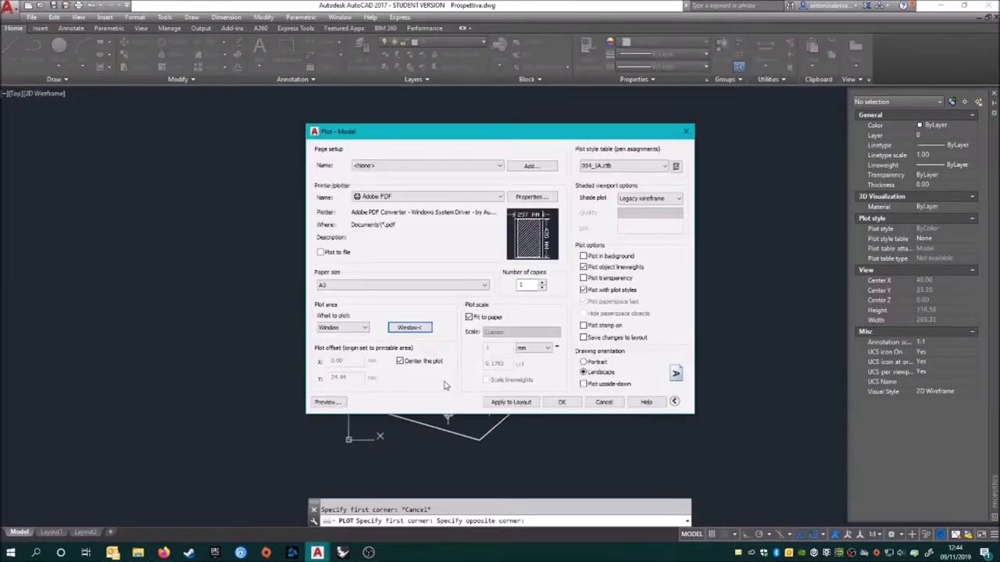
click(328, 402)
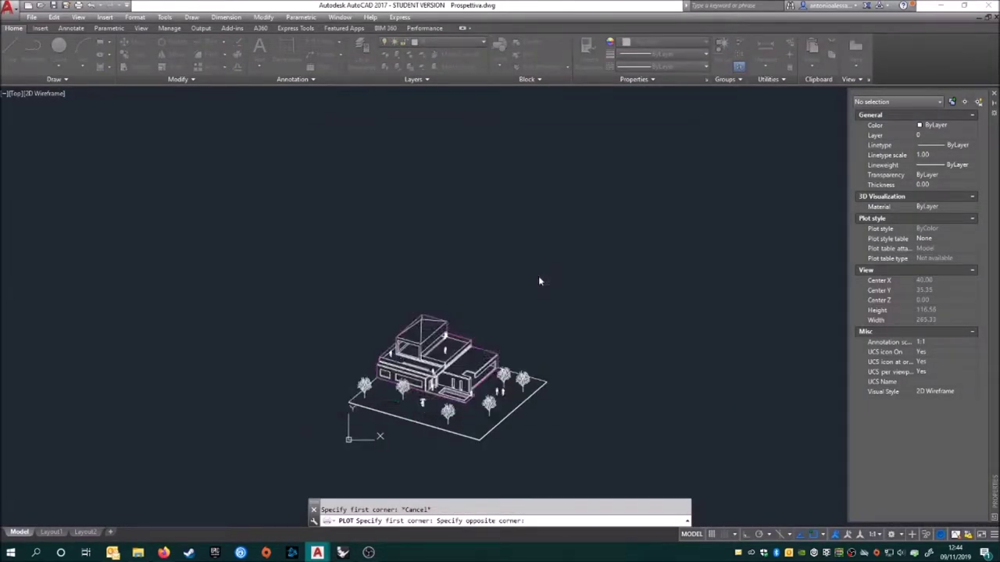
key(Escape)
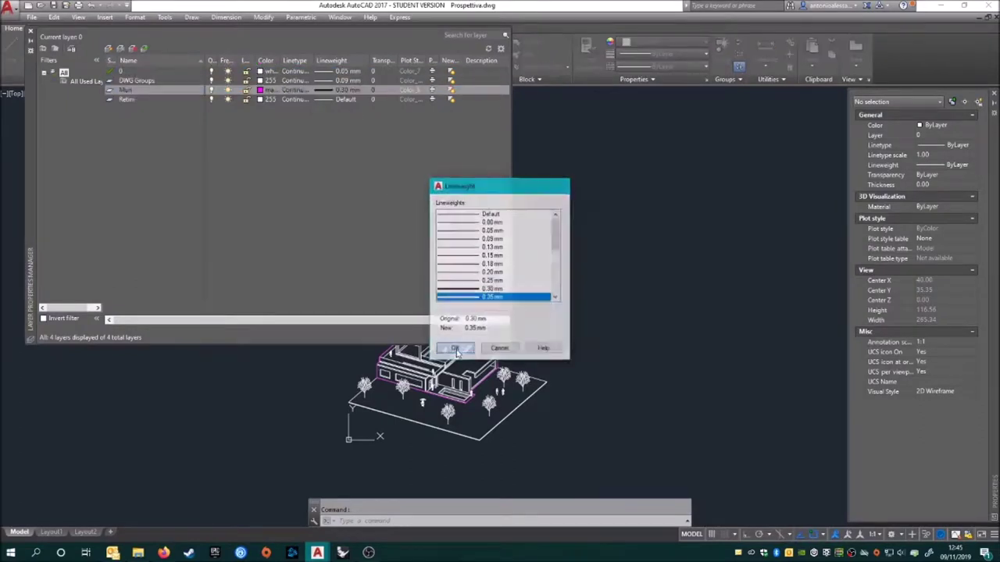
Step: In the Plot dialog, choose monochrome.ctb as the plot style table
click(77, 5)
click(624, 238)
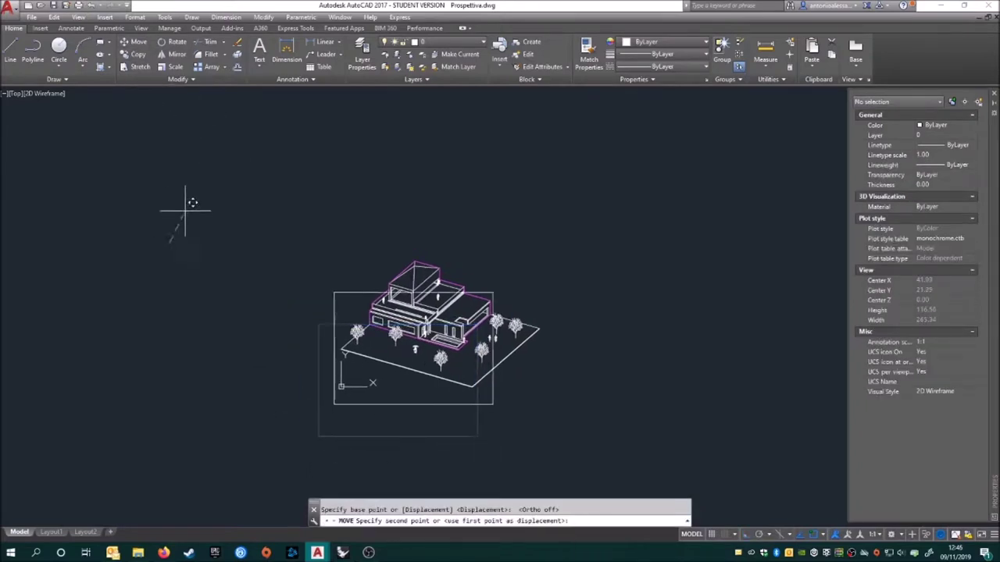
Step: Delete the extra frame rectangle and set a monochrome plot of a window around the house
key(Escape)
key(Delete)
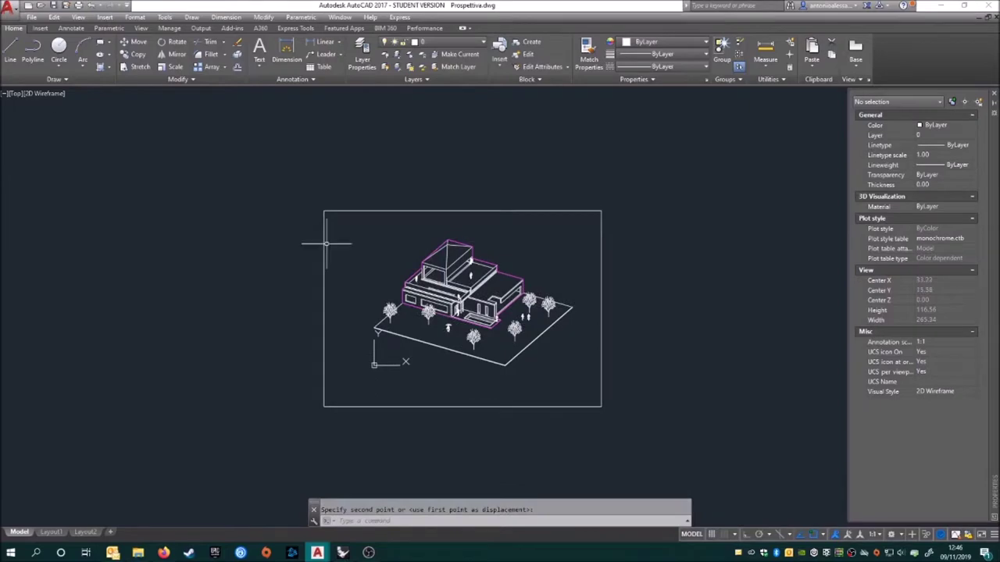
click(623, 166)
click(617, 227)
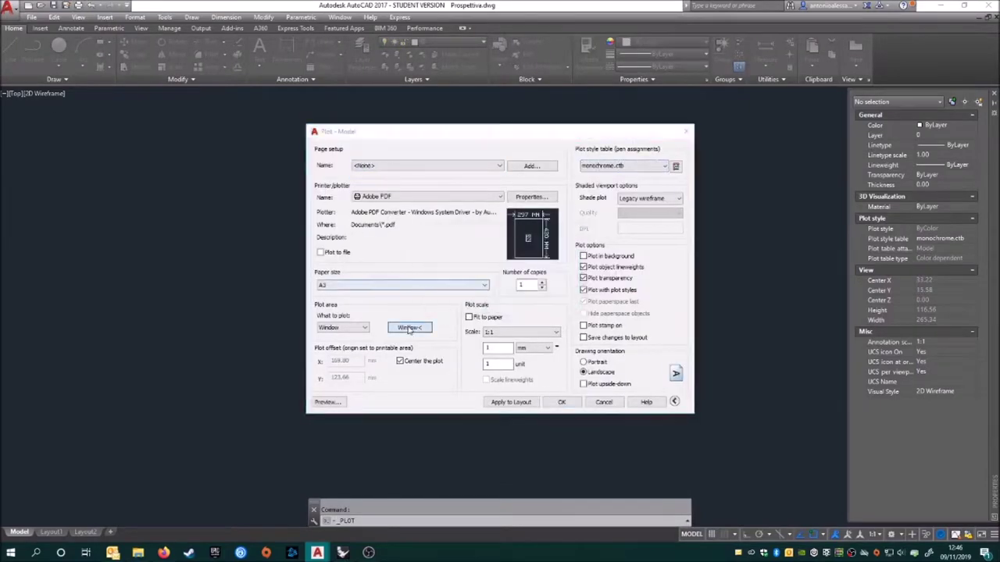
click(409, 328)
click(313, 190)
click(603, 384)
Step: Preview the monochrome plot, zooming in to check the result
click(327, 402)
scroll(596, 351, up, 5)
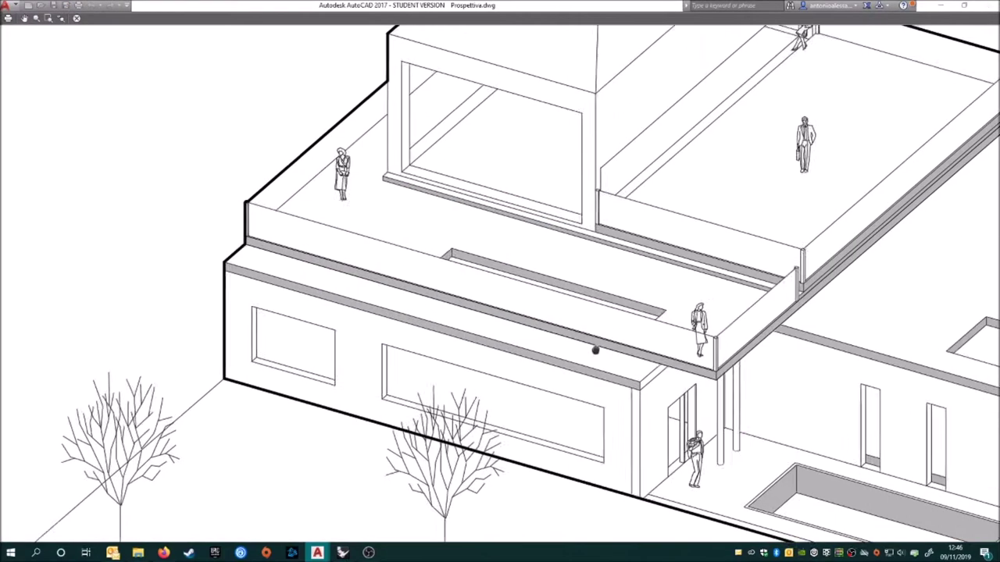
scroll(612, 313, up, 2)
scroll(611, 314, down, 7)
scroll(611, 314, up, 1)
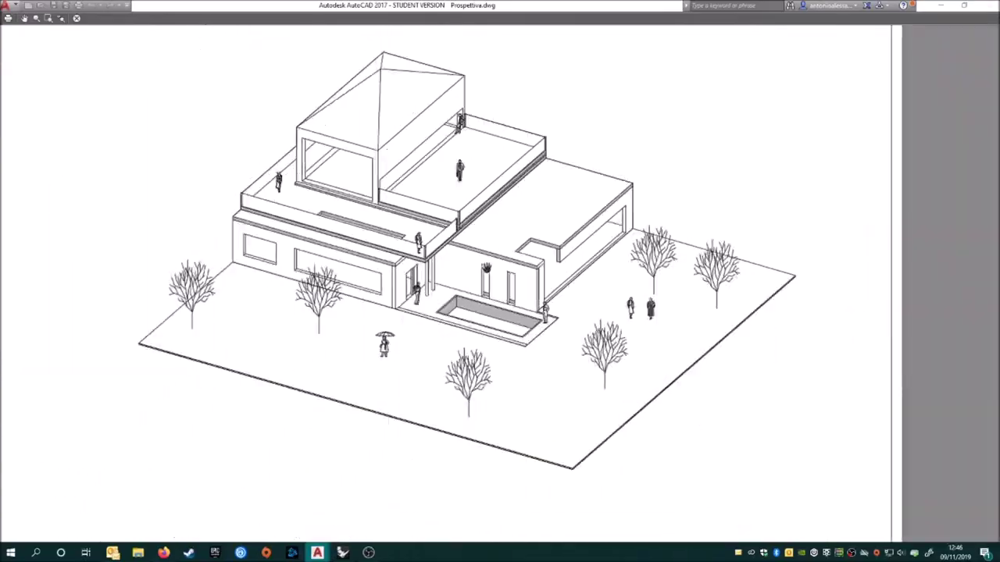
key(Escape)
Step: Save the plot as a PDF named Prospettiva in the 3DS folder
click(556, 402)
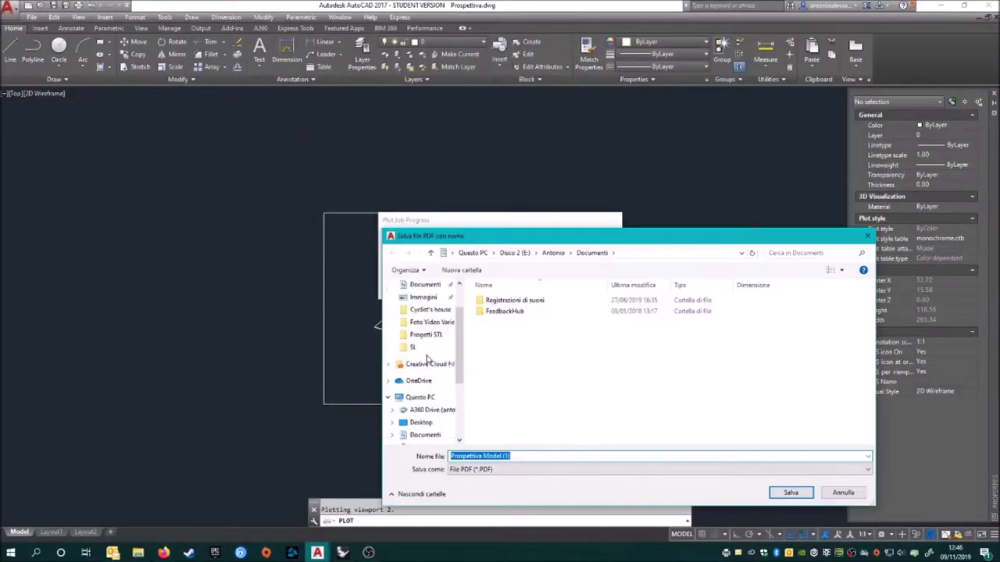
double_click(500, 300)
text(Prospettiva)
click(787, 494)
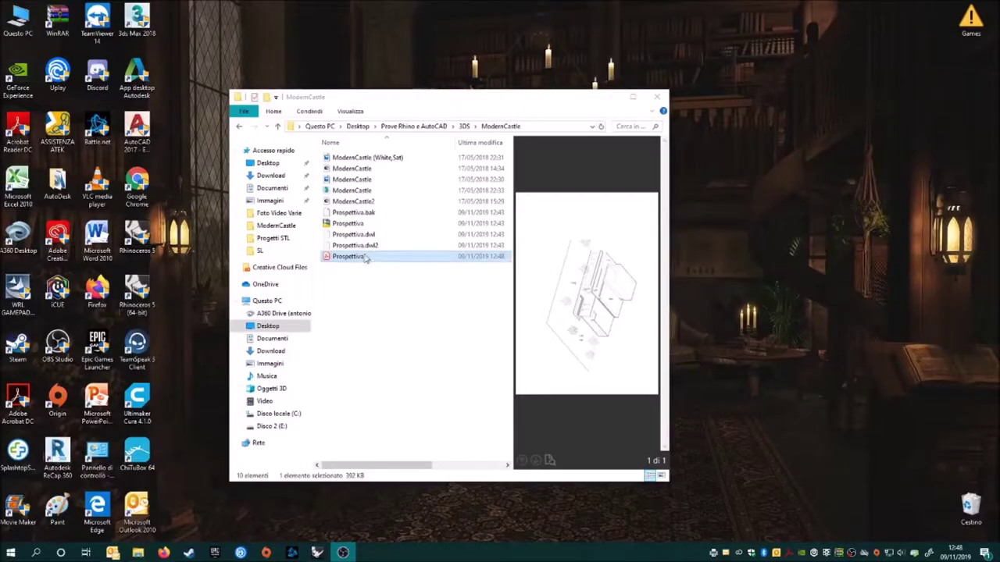
Step: Open Prospettiva.pdf in Acrobat Reader
right_click(355, 256)
click(413, 380)
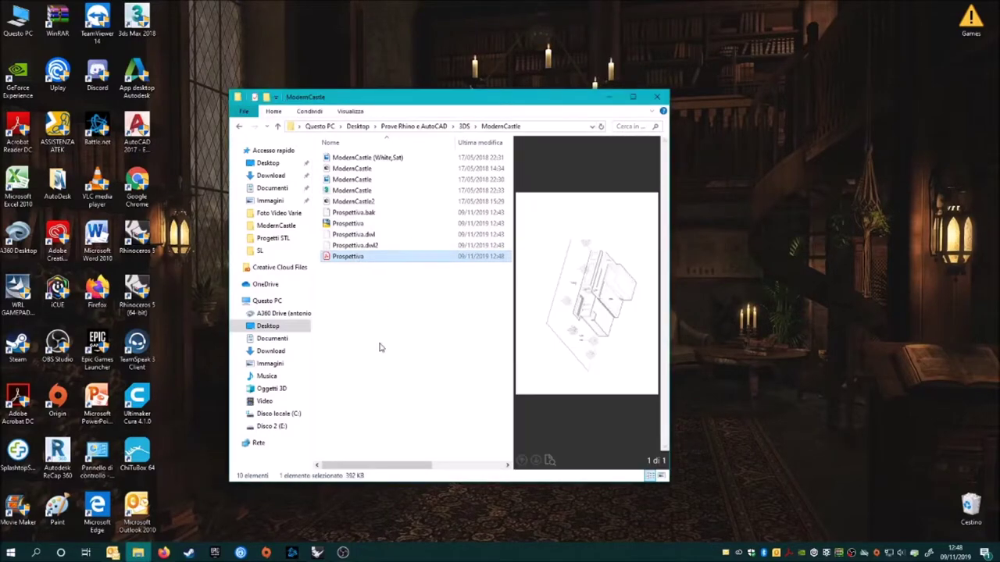
right_click(331, 253)
click(591, 404)
click(502, 373)
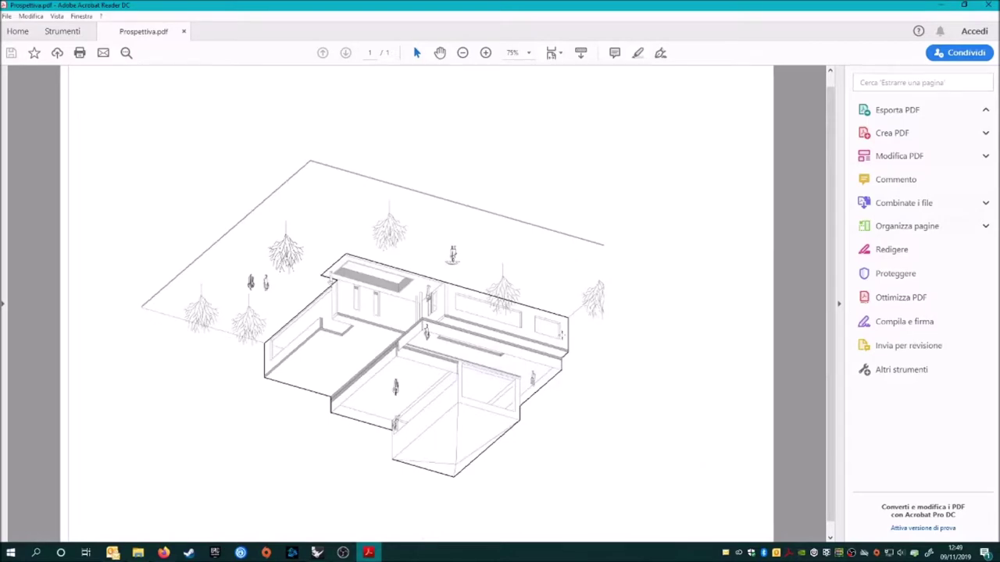
Step: Turn the PDF page upright with two clockwise rotations, then relaunch AutoCAD 2017
right_click(525, 261)
click(585, 340)
right_click(435, 257)
click(495, 339)
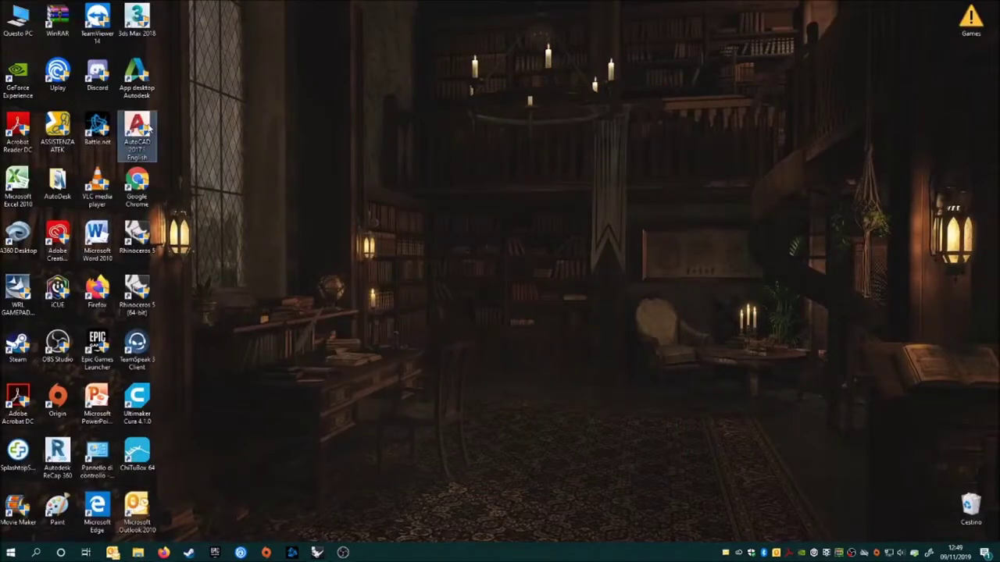
double_click(137, 134)
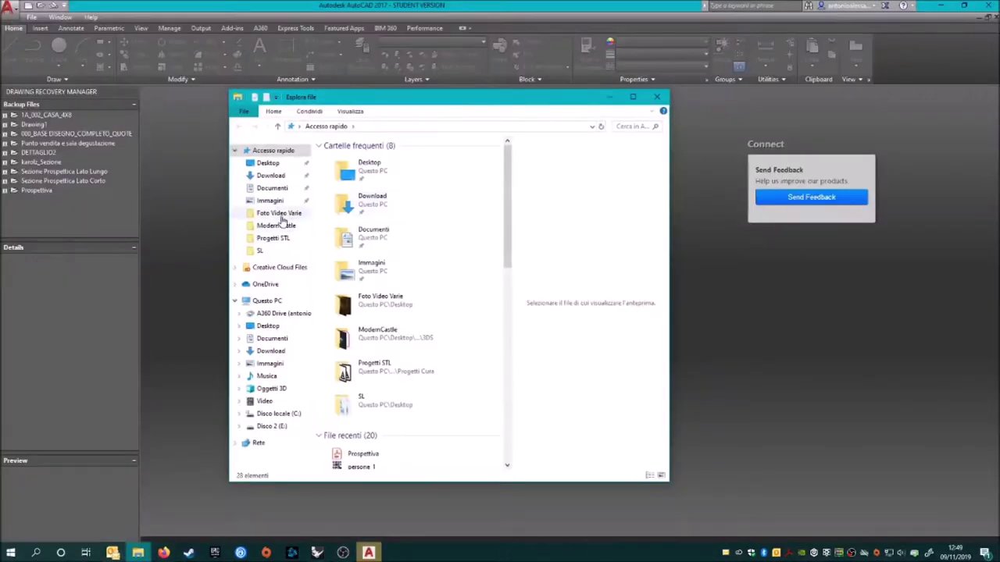
Step: Open the Prospettiva PDF in Acrobat again, dismissing the permission prompt
right_click(346, 252)
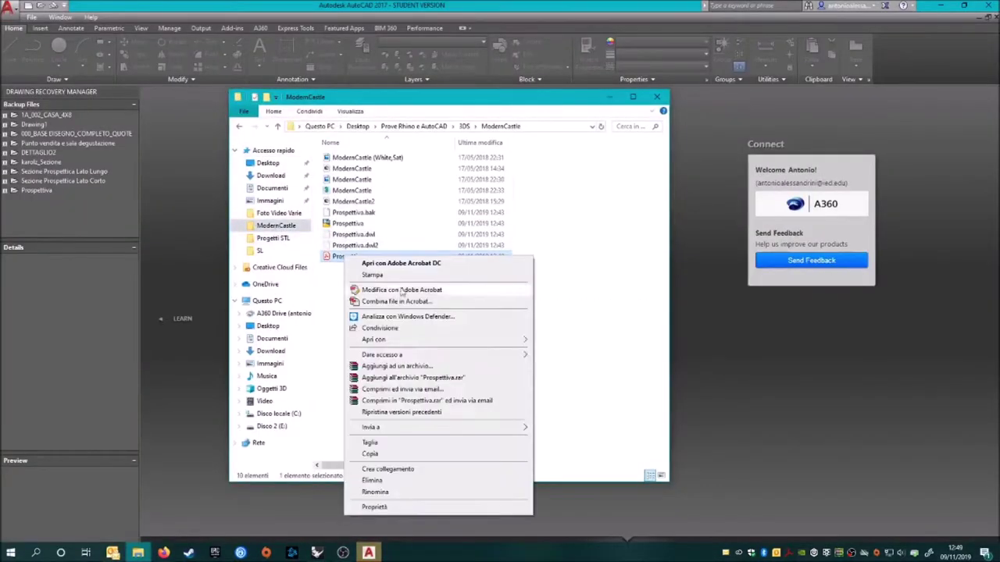
click(406, 261)
click(391, 372)
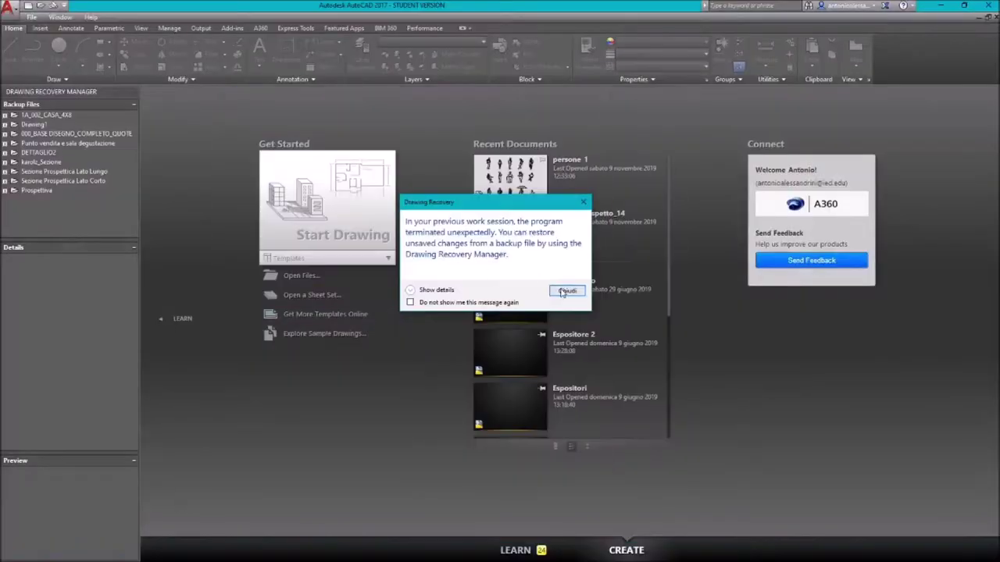
Step: Open Prospettiva.dwg from the 3DS folder, dismissing the recovery and compatibility prompts
click(566, 291)
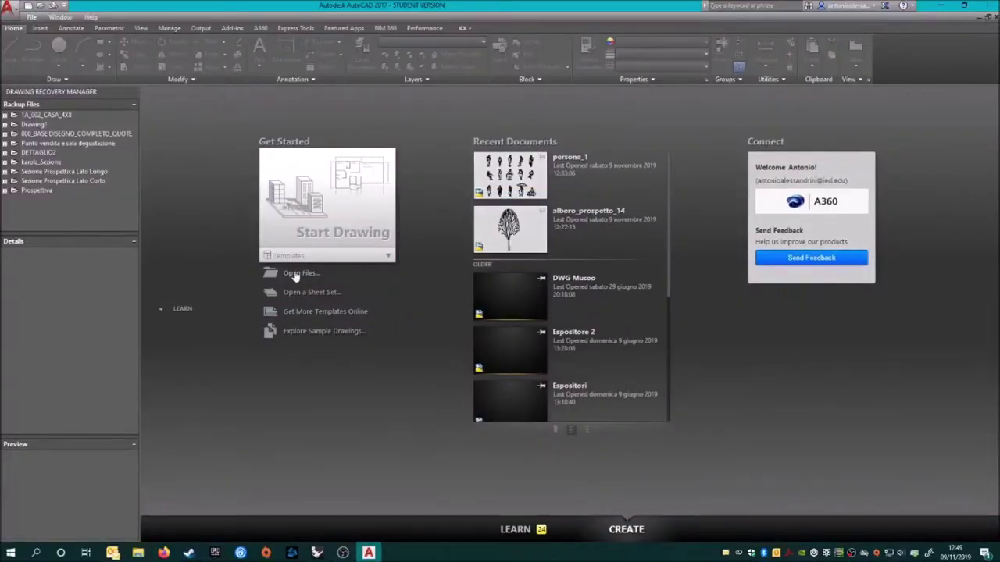
click(296, 276)
double_click(414, 189)
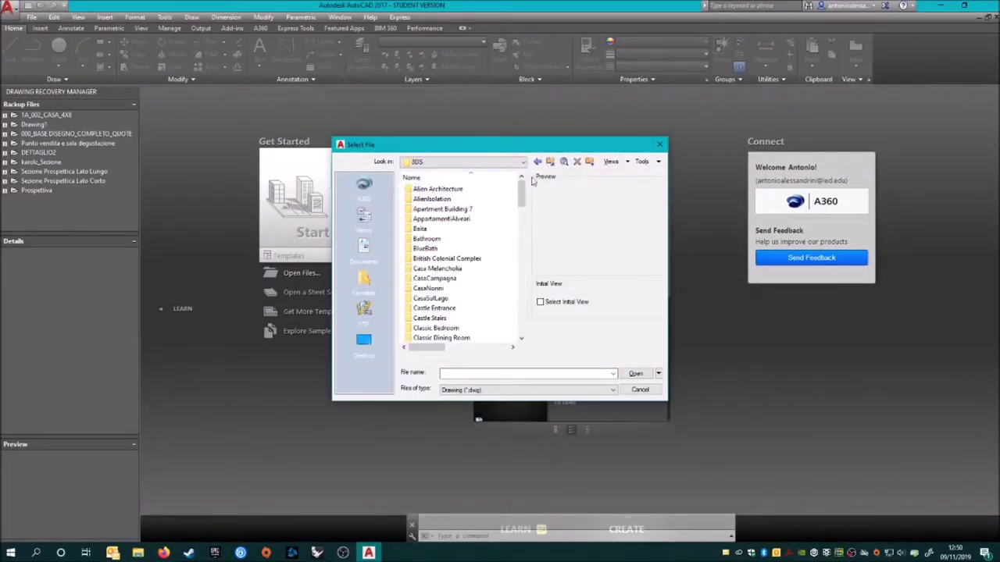
double_click(428, 189)
click(426, 239)
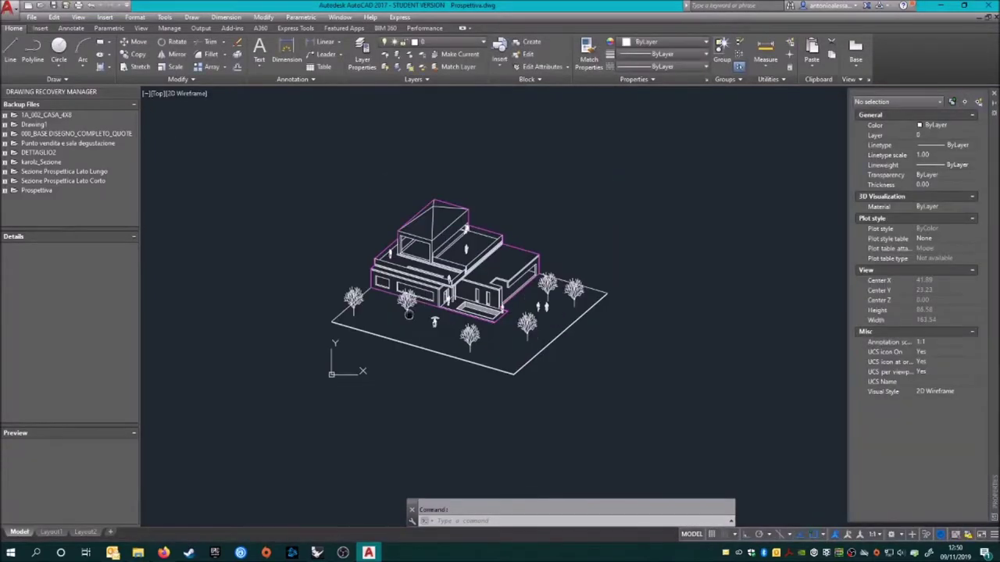
Step: Finish the frame rectangle and preview an A3 monochrome.ctb plot windowed around the house
click(729, 448)
key(ctrl+p)
click(461, 165)
click(605, 238)
click(518, 297)
click(402, 285)
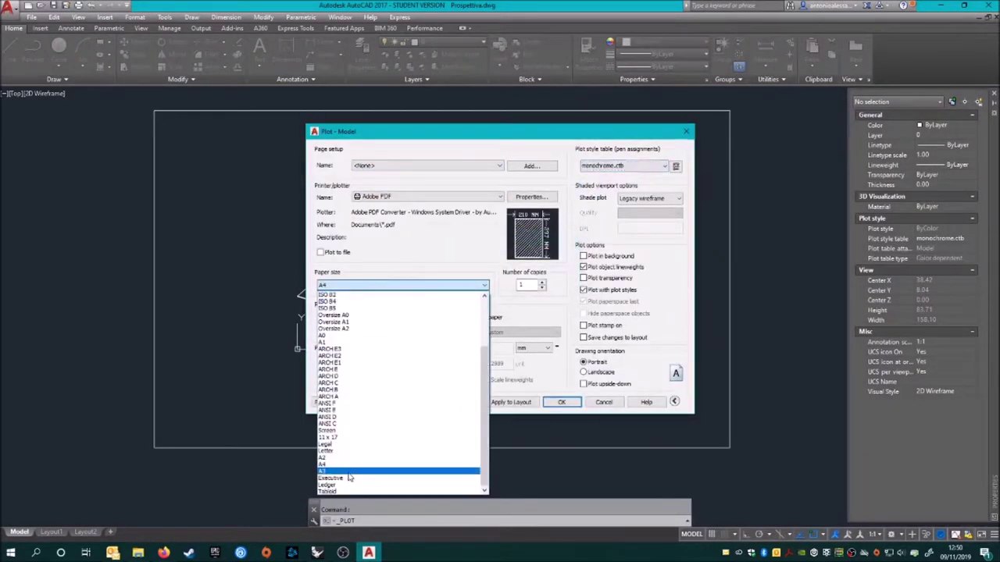
click(367, 466)
click(409, 327)
drag(257, 191, 691, 402)
click(327, 402)
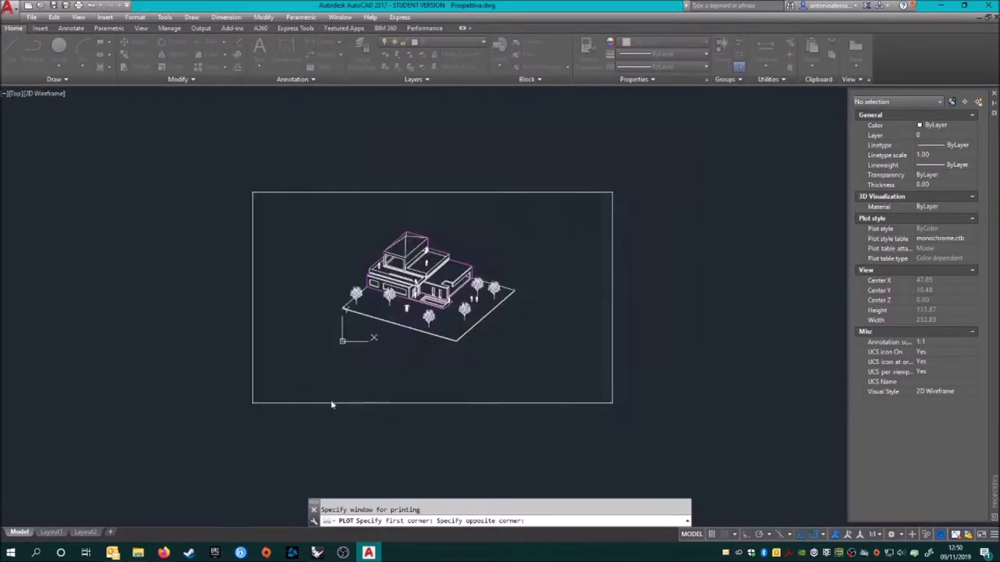
key(Escape)
Step: Set the new NOPLOT layer's colour and lineweight and move the frame rectangle onto it
text(la)
key(Return)
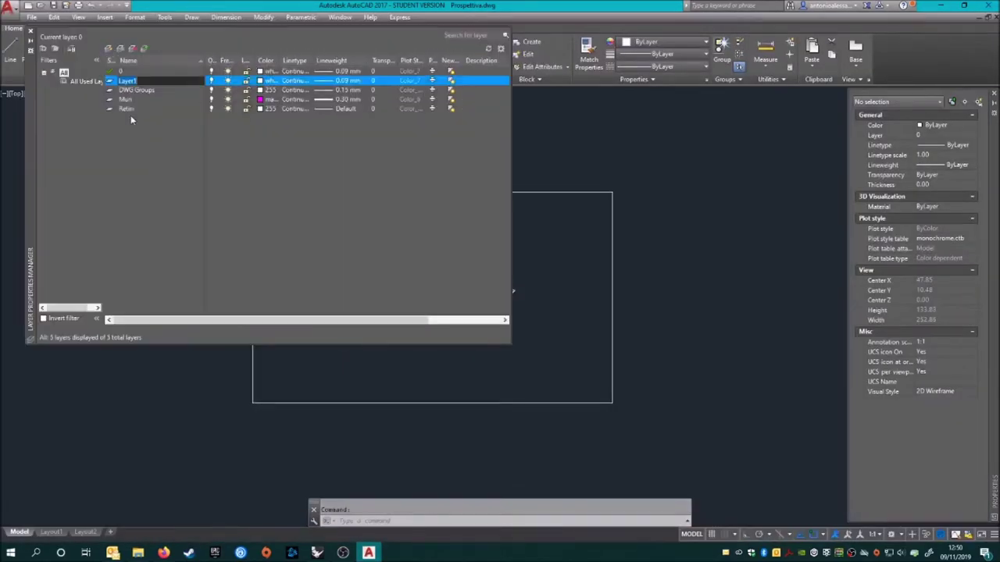
click(267, 80)
click(486, 358)
click(336, 81)
click(453, 348)
click(30, 31)
click(433, 192)
click(433, 43)
click(439, 77)
key(Escape)
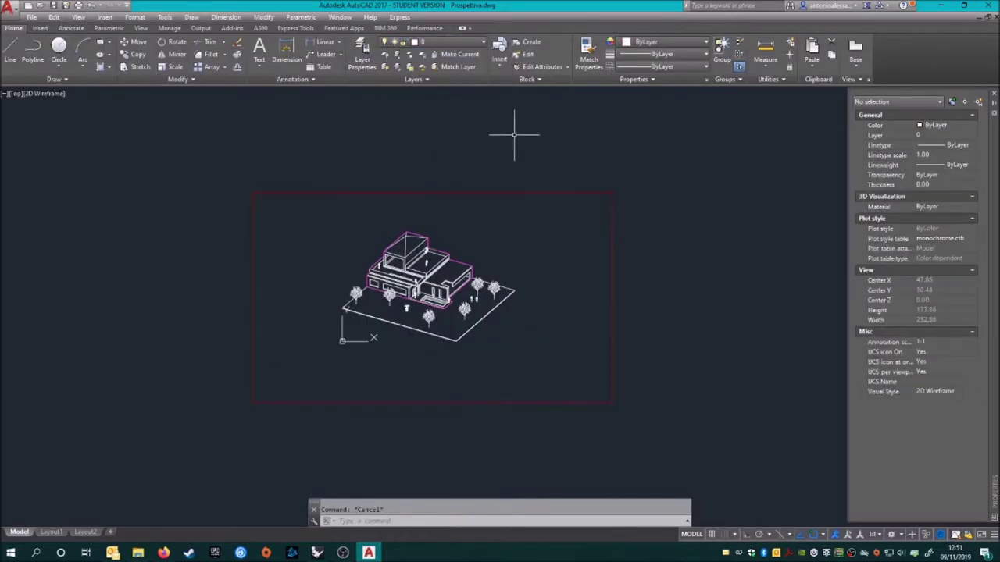
Step: Preview the plot again with a new window around the house, zooming and panning to check it
click(348, 286)
click(252, 192)
click(609, 401)
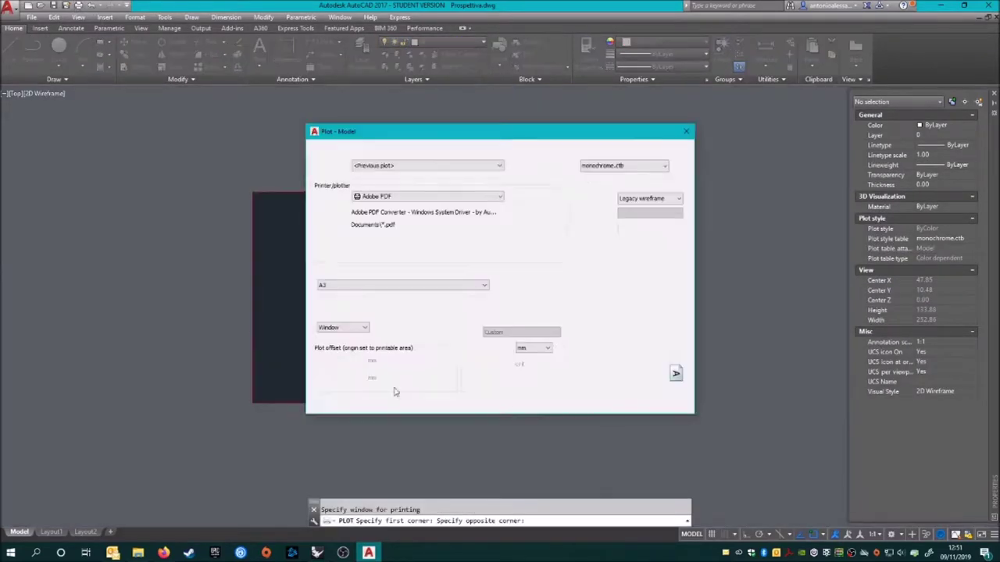
click(332, 401)
scroll(409, 365, up, 2)
scroll(524, 351, up, 5)
scroll(524, 350, down, 5)
middle_drag(436, 385, 476, 375)
scroll(596, 272, up, 5)
scroll(683, 217, down, 3)
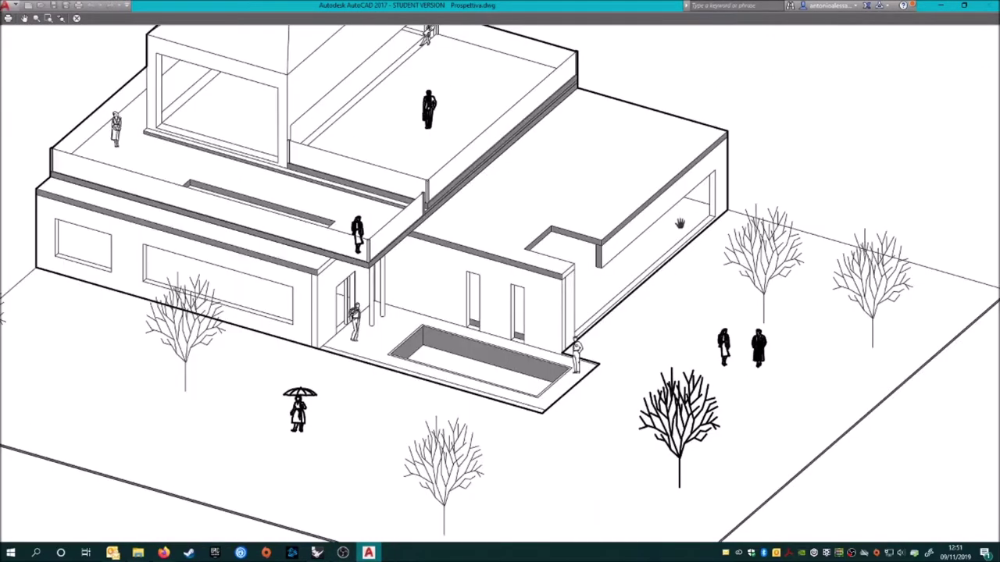
middle_drag(570, 276, 617, 284)
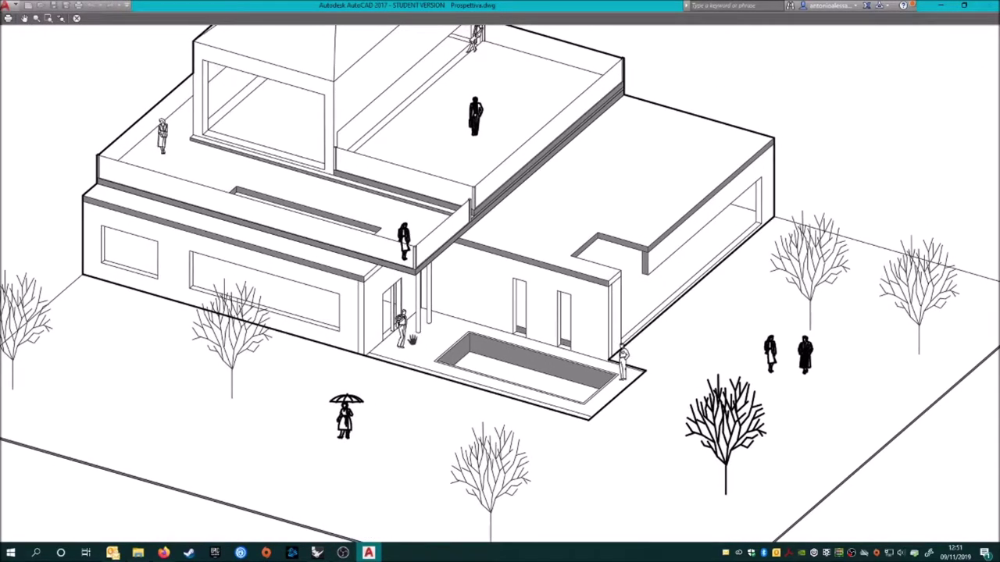
Step: Solid-fill the edge of the left window with a hatch
key(Escape)
key(Escape)
text(h)
key(Return)
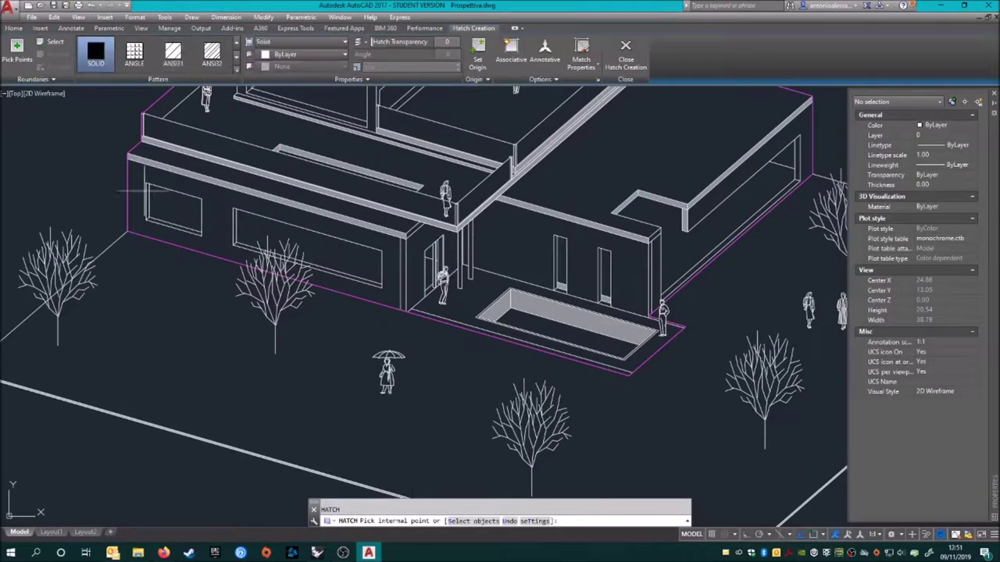
scroll(149, 222, up, 5)
click(212, 261)
scroll(375, 285, up, 3)
key(Return)
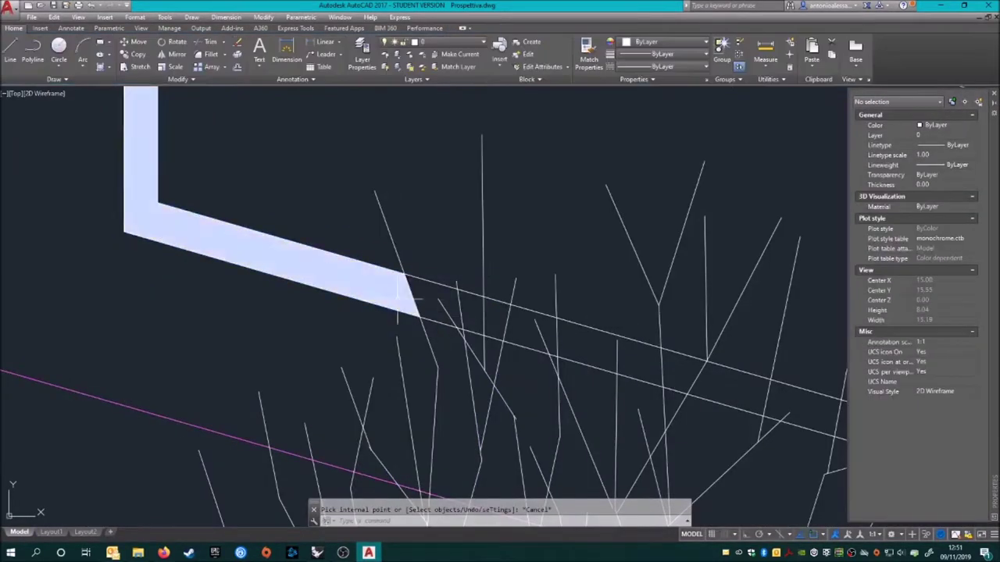
Step: Trim away the stray tree branch crossing the wall, using the tree as cutting edge
text(tr)
key(Return)
click(555, 334)
key(Return)
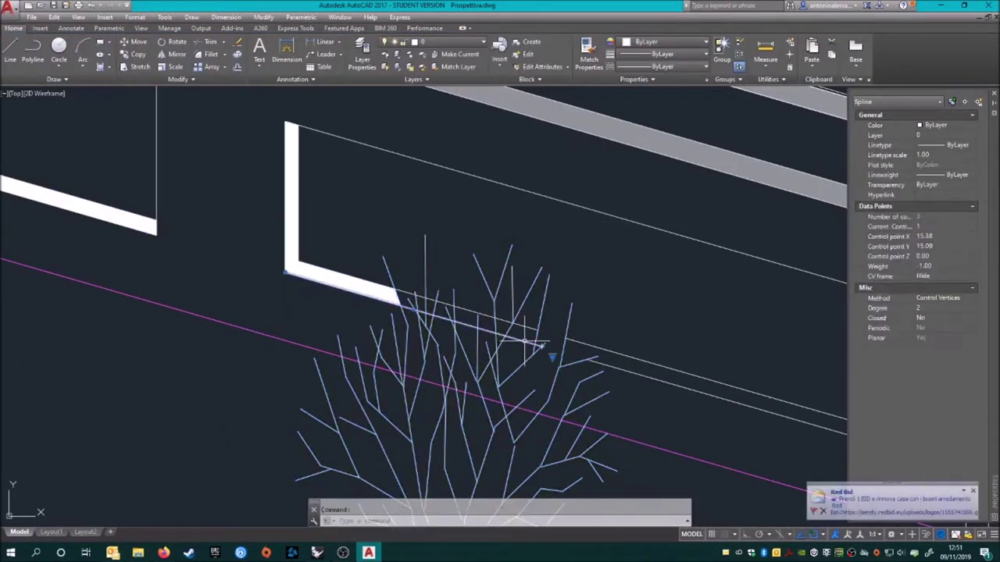
key(Escape)
click(422, 295)
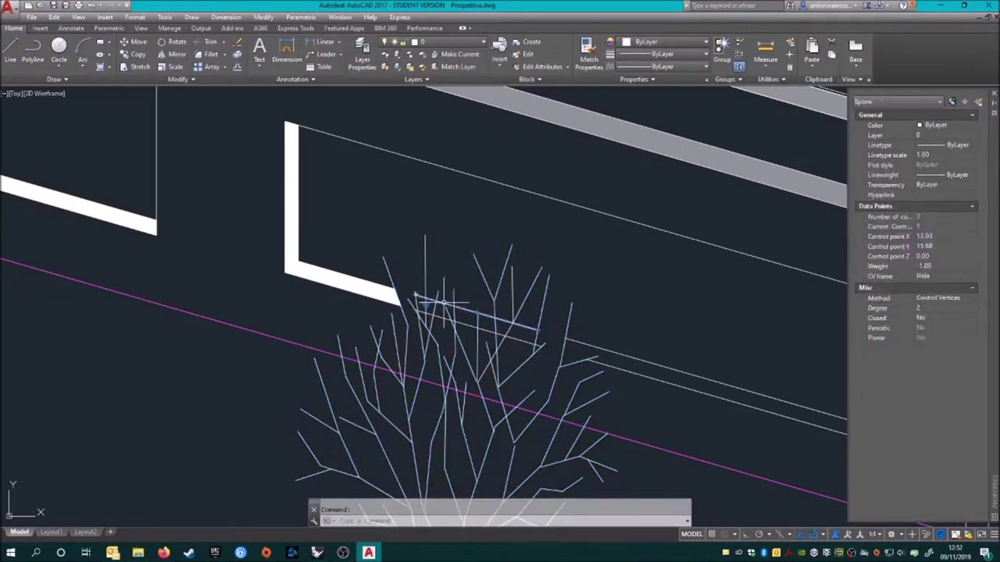
key(Delete)
scroll(469, 328, down, 3)
scroll(482, 340, up, 4)
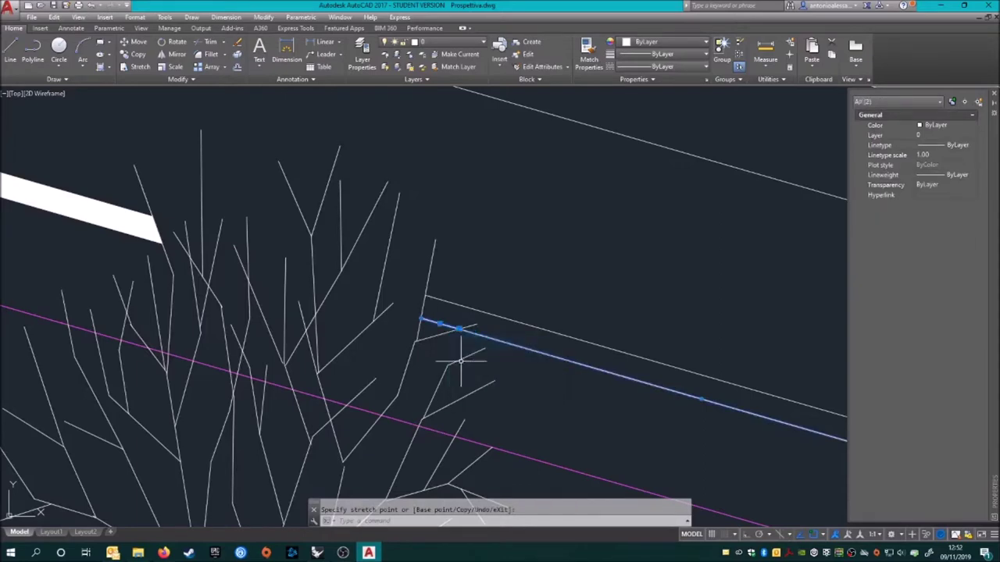
key(Escape)
scroll(446, 328, down, 3)
scroll(446, 328, down, 3)
Step: Solid-fill the window sill at the entrance walls
text(h)
key(Return)
scroll(498, 397, up, 2)
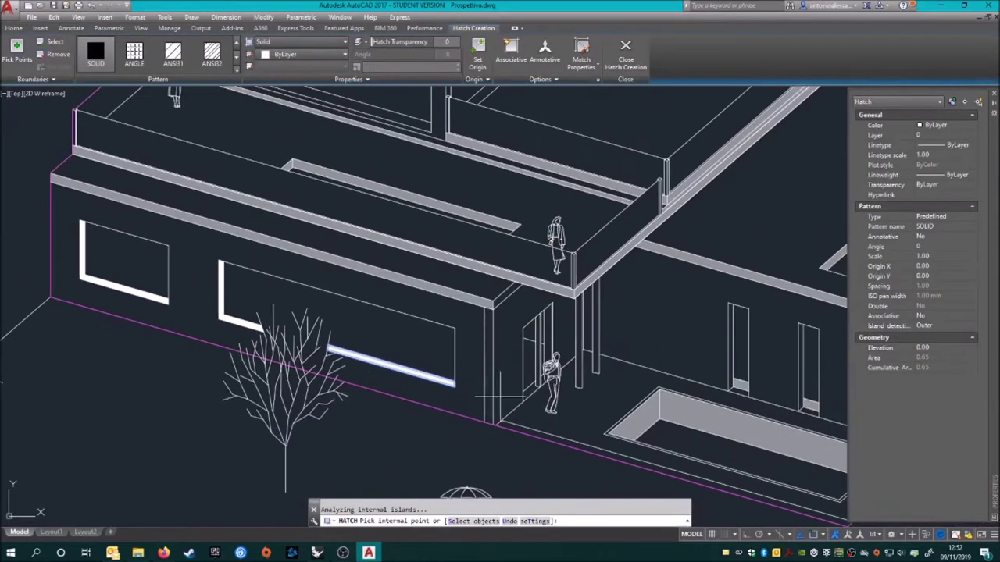
middle_drag(497, 301, 231, 301)
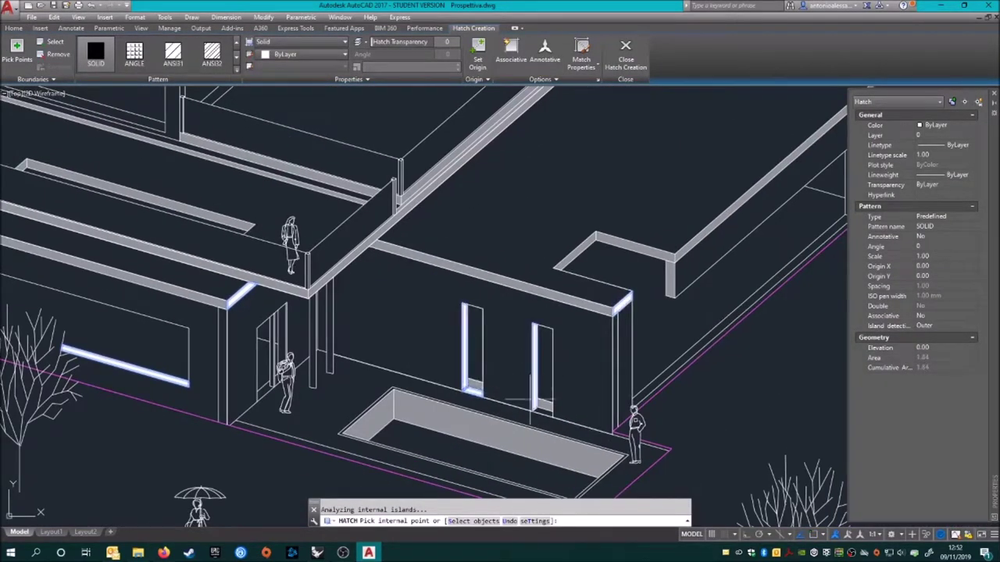
scroll(529, 398, up, 3)
key(Return)
scroll(651, 417, down, 4)
Step: Solid-fill the lower window sill and the window jambs of the other wing
text(h)
key(Return)
scroll(298, 318, up, 3)
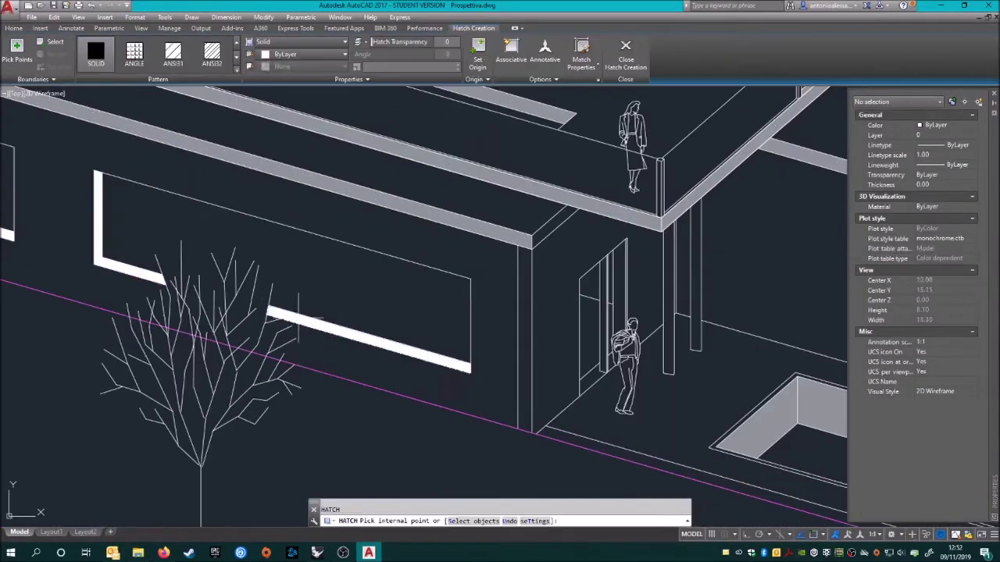
click(298, 318)
middle_drag(705, 364, 344, 349)
click(559, 285)
click(664, 313)
scroll(663, 313, down, 3)
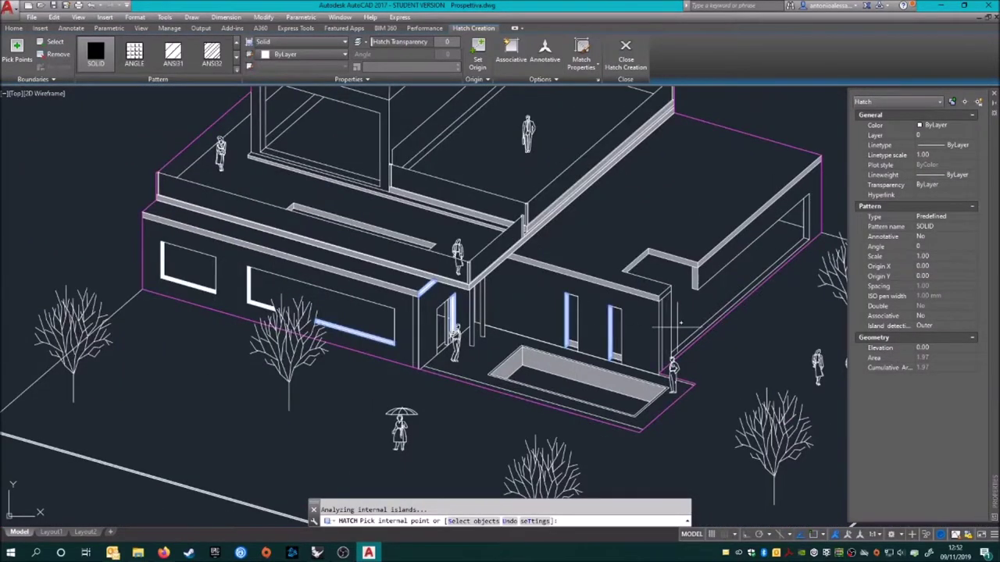
scroll(478, 375, up, 3)
scroll(484, 343, down, 3)
key(Return)
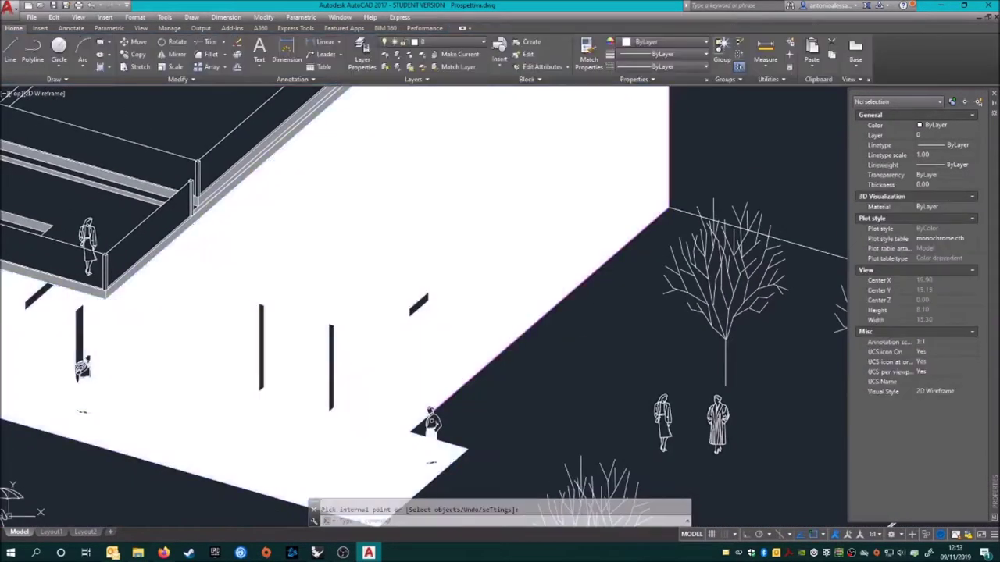
scroll(330, 339, up, 4)
scroll(241, 168, down, 4)
Step: Fill the long wall-top strip along the wing, drawing a boundary polyline for it
key(Return)
scroll(352, 297, up, 4)
click(633, 181)
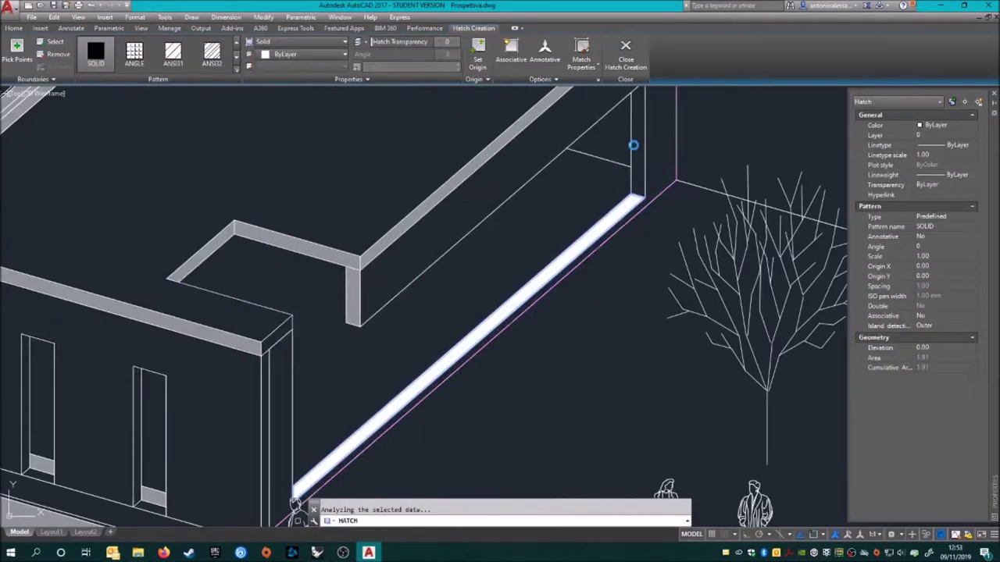
scroll(546, 254, up, 3)
key(ctrl+z)
key(Return)
click(32, 59)
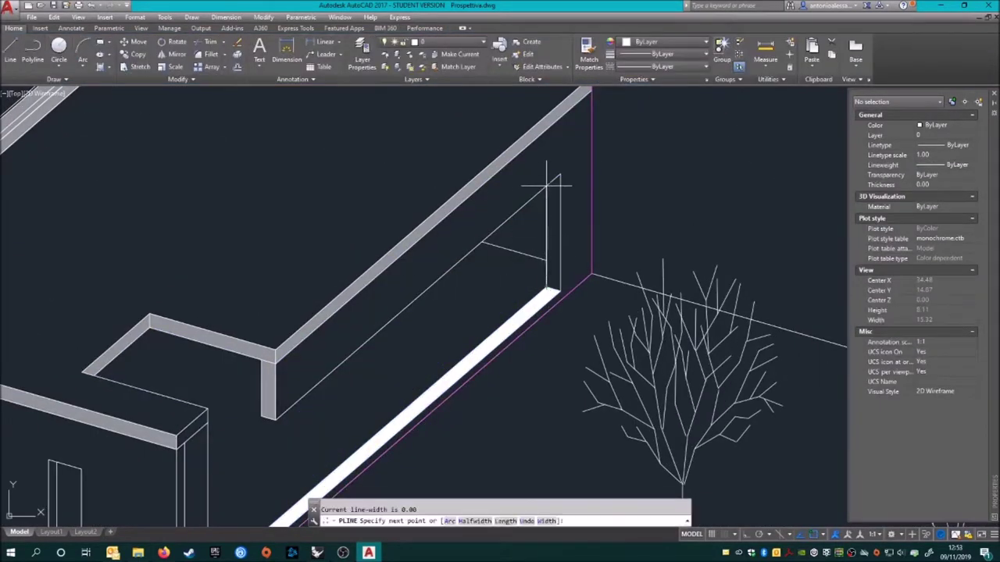
key(Return)
Step: Remove the unwanted solid fill in the entrance pit
scroll(367, 312, up, 2)
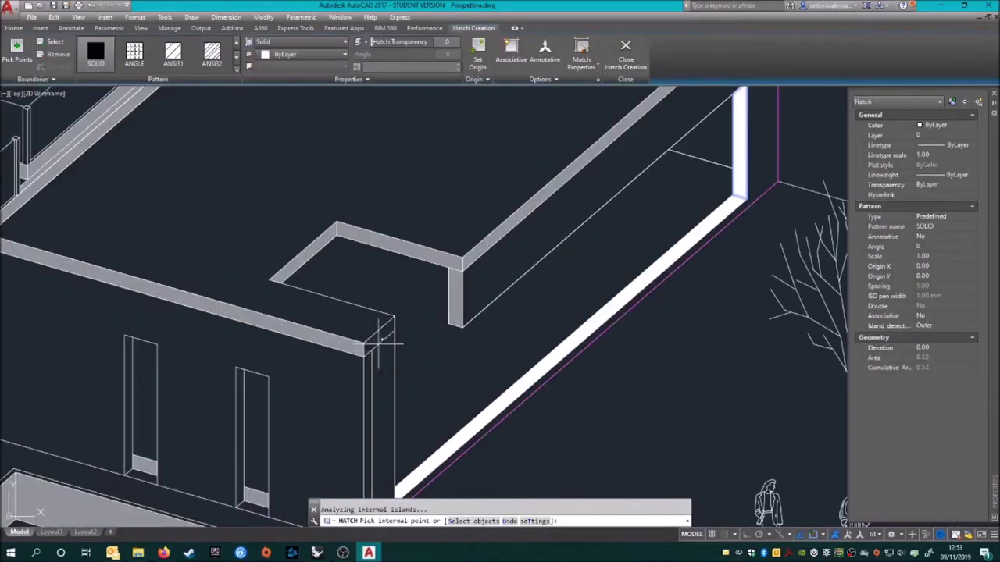
scroll(362, 315, up, 1)
scroll(394, 349, down, 2)
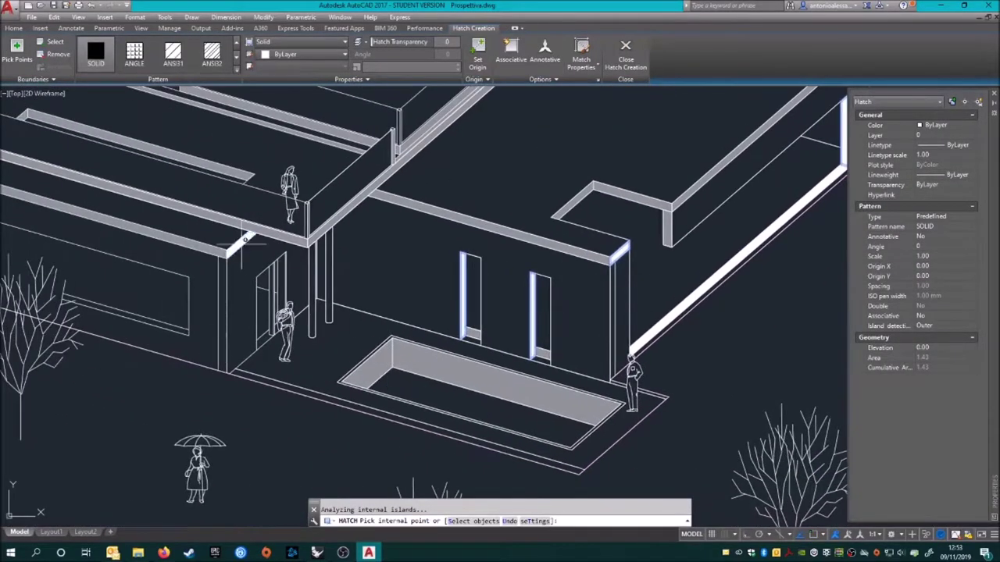
middle_drag(244, 244, 466, 291)
scroll(467, 392, up, 3)
scroll(467, 393, down, 1)
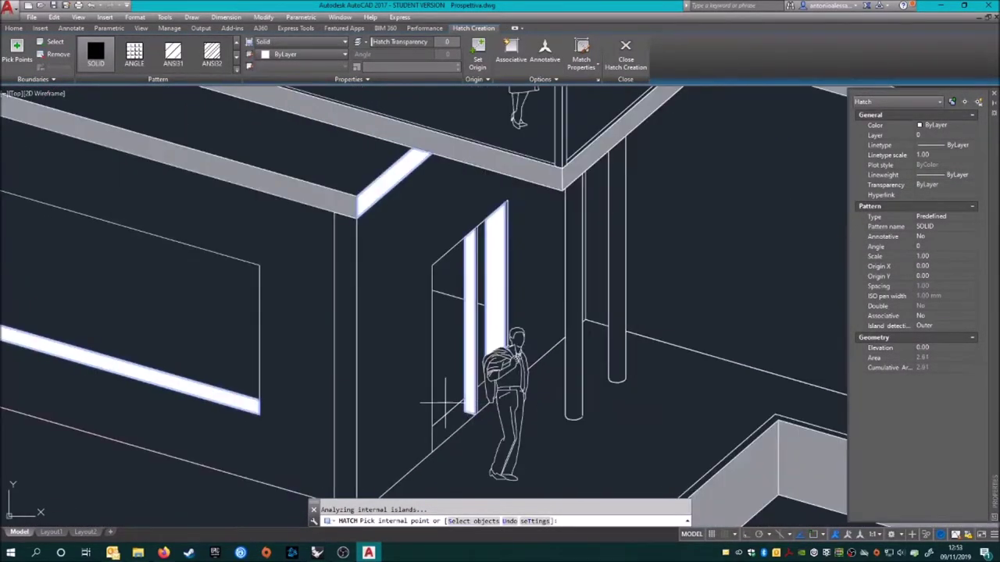
scroll(390, 376, down, 4)
scroll(519, 406, up, 3)
scroll(663, 393, down, 2)
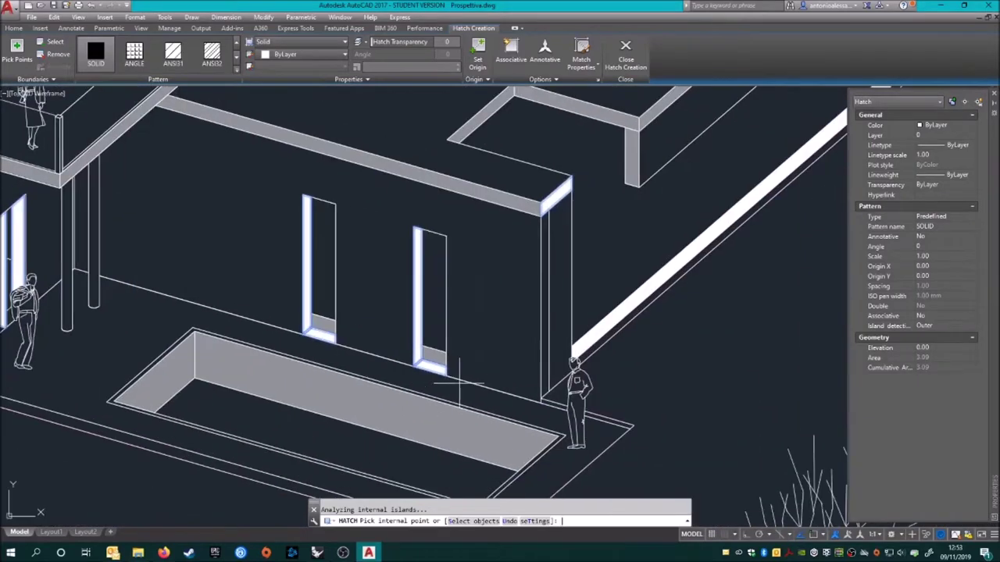
key(Escape)
scroll(536, 328, down, 2)
scroll(273, 344, down, 2)
scroll(304, 338, up, 1)
scroll(341, 329, up, 1)
Step: Match the new fills to an existing hatch and select all similar fills across the building
scroll(328, 297, up, 4)
click(589, 53)
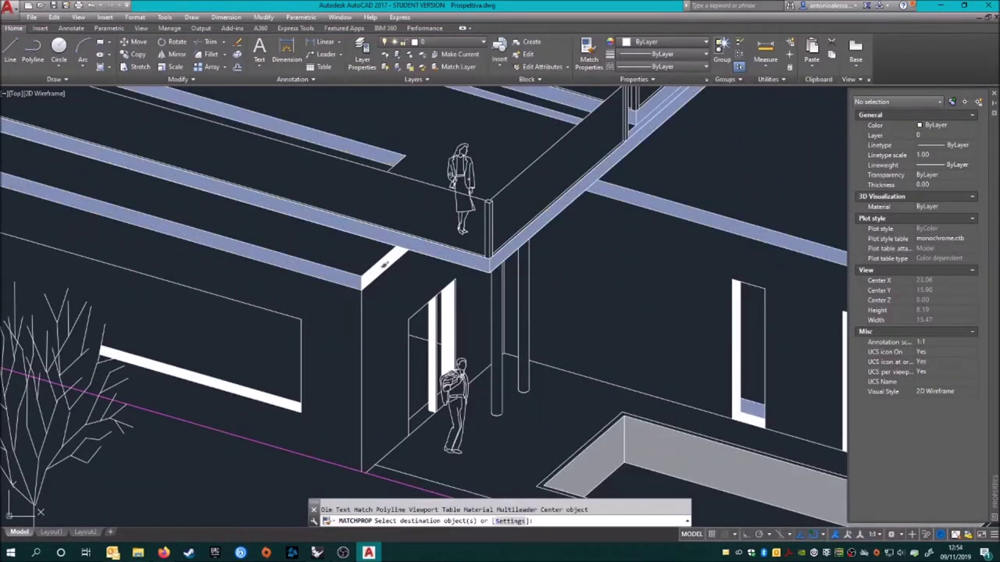
scroll(383, 266, down, 3)
shift+middle_drag(383, 266, 613, 341)
scroll(708, 209, down, 4)
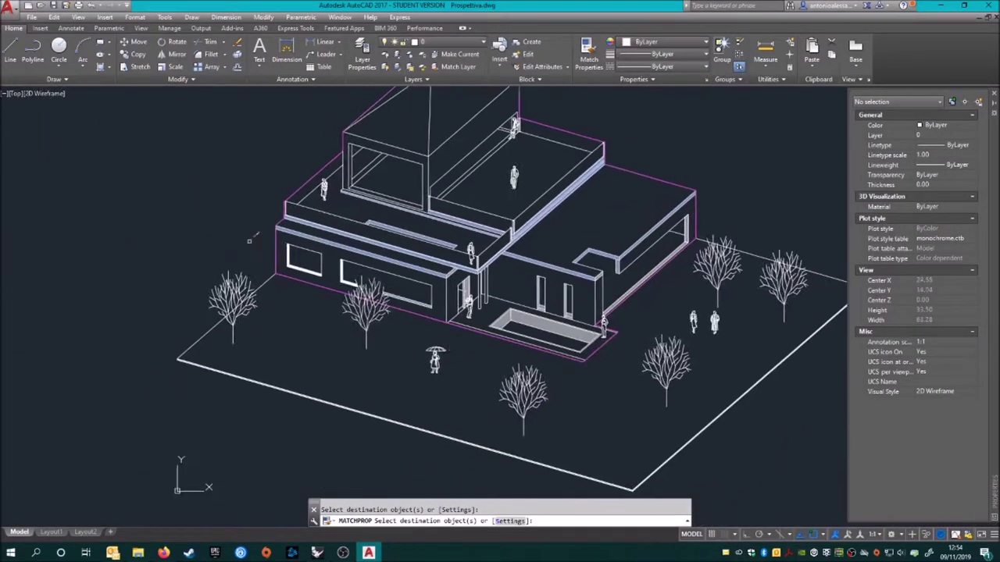
scroll(373, 280, up, 5)
scroll(372, 283, down, 3)
scroll(370, 404, down, 3)
scroll(371, 401, up, 5)
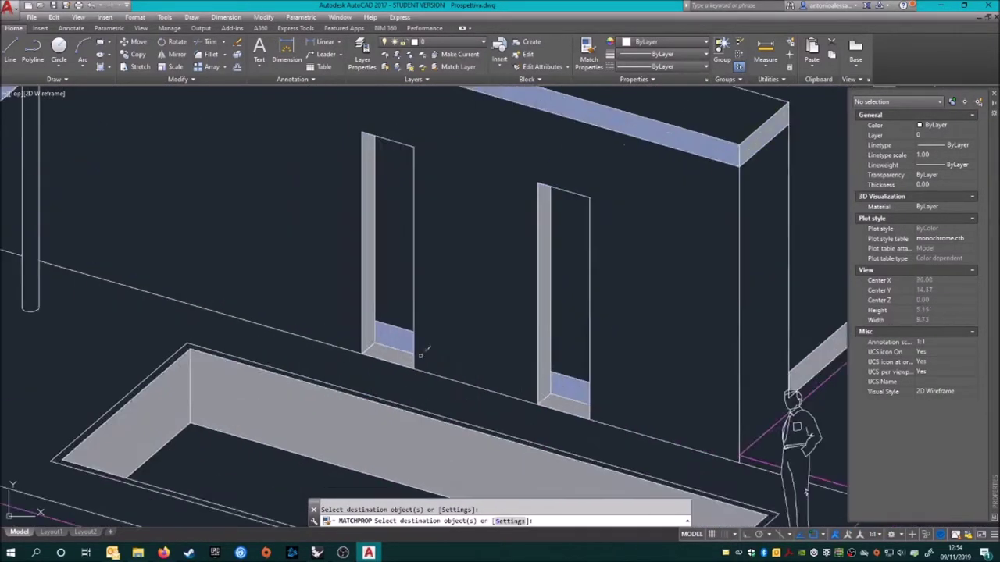
scroll(372, 402, down, 4)
scroll(406, 328, up, 4)
drag(476, 266, 391, 438)
right_click(435, 235)
click(467, 224)
Step: Deselect the fills and save Prospettiva.dwg
scroll(467, 227, down, 5)
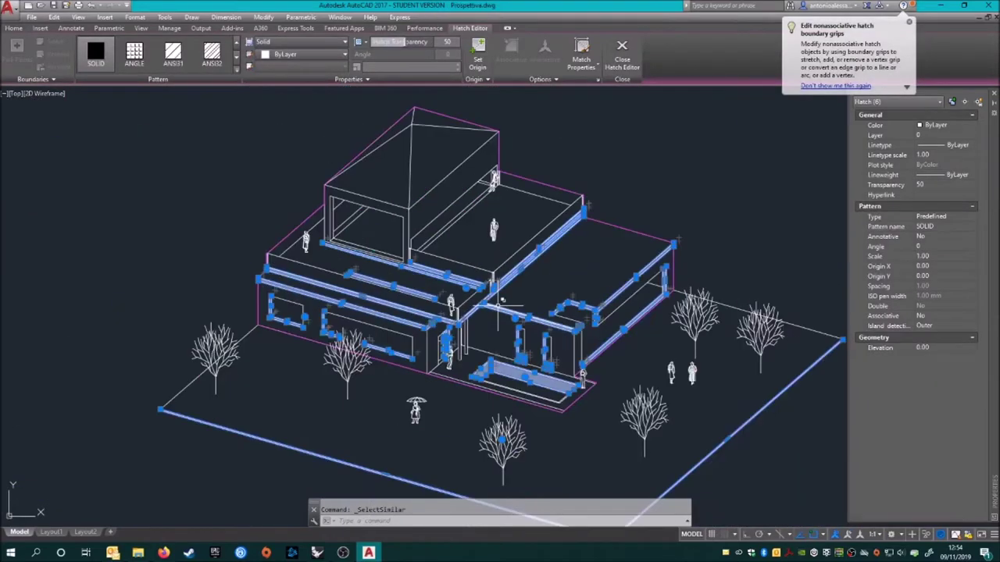
right_click(557, 346)
click(582, 245)
key(ctrl+s)
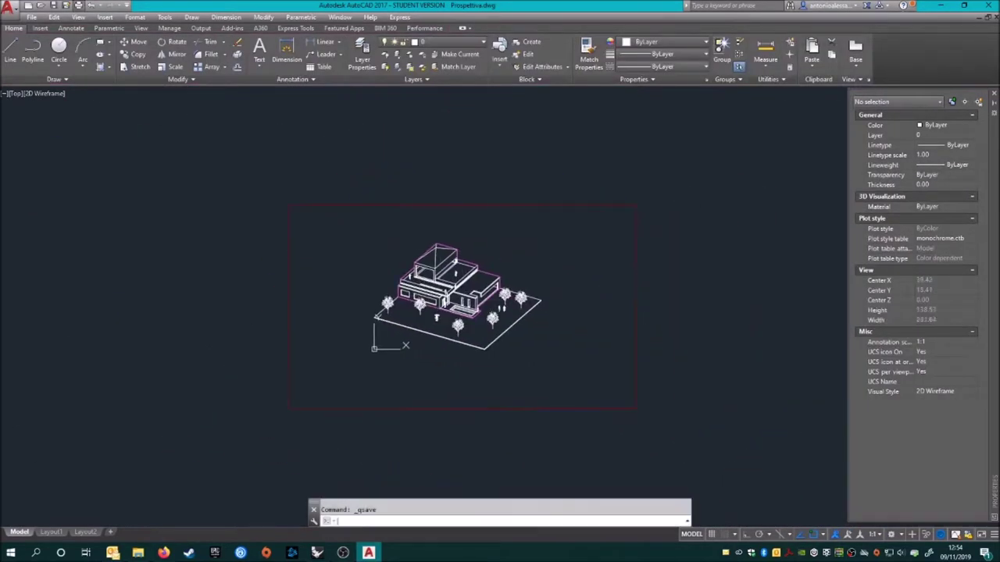
Step: Preview the plot of the house drawing and close the preview
key(ctrl+p)
click(318, 403)
scroll(357, 386, up, 5)
scroll(575, 256, up, 5)
scroll(576, 256, down, 5)
scroll(576, 256, down, 2)
scroll(413, 374, up, 4)
key(Escape)
Step: Check the layers and the building once more, then plot to the Prospettiva PDF
click(361, 57)
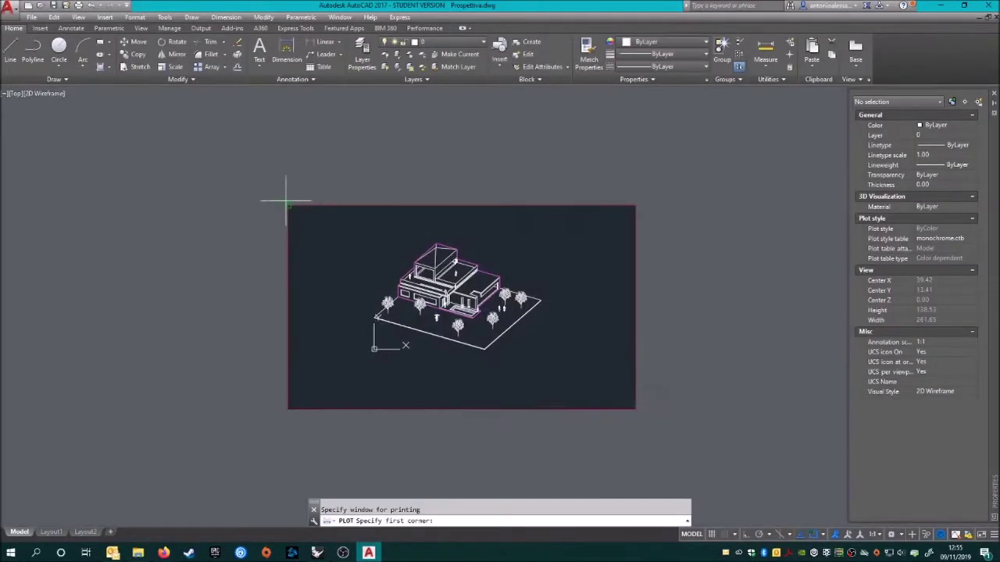
scroll(374, 309, up, 3)
scroll(338, 305, down, 2)
scroll(420, 312, up, 4)
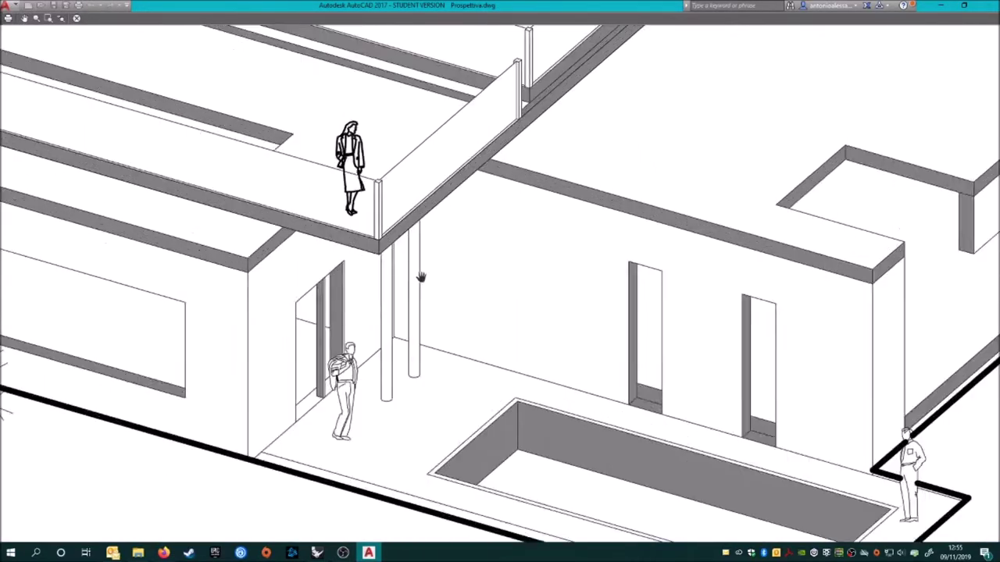
scroll(381, 337, down, 1)
drag(381, 338, 546, 344)
scroll(529, 359, down, 1)
scroll(529, 359, down, 2)
scroll(635, 374, up, 1)
scroll(531, 279, up, 3)
scroll(531, 273, down, 2)
scroll(380, 243, down, 1)
scroll(296, 266, up, 1)
scroll(297, 265, up, 2)
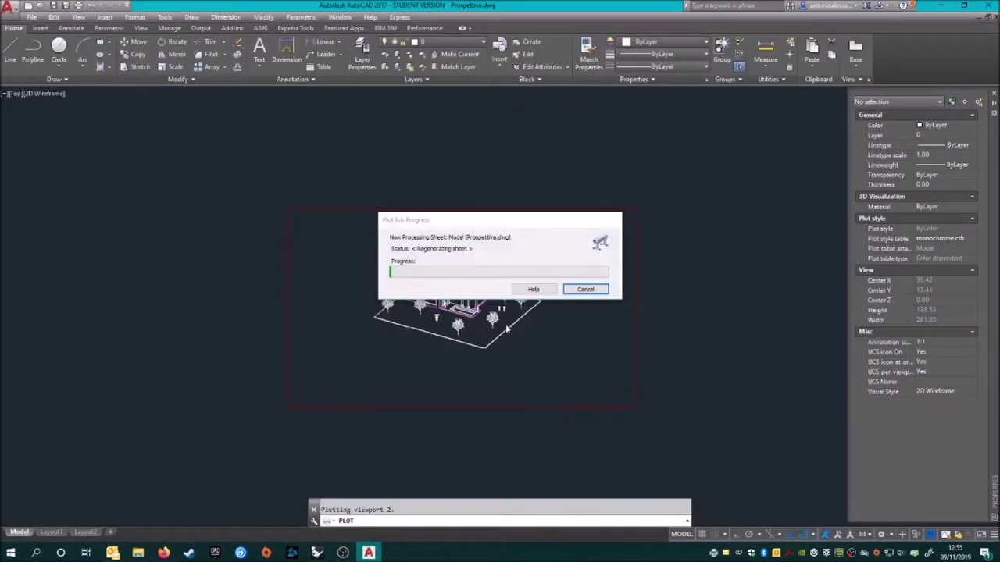
key(Return)
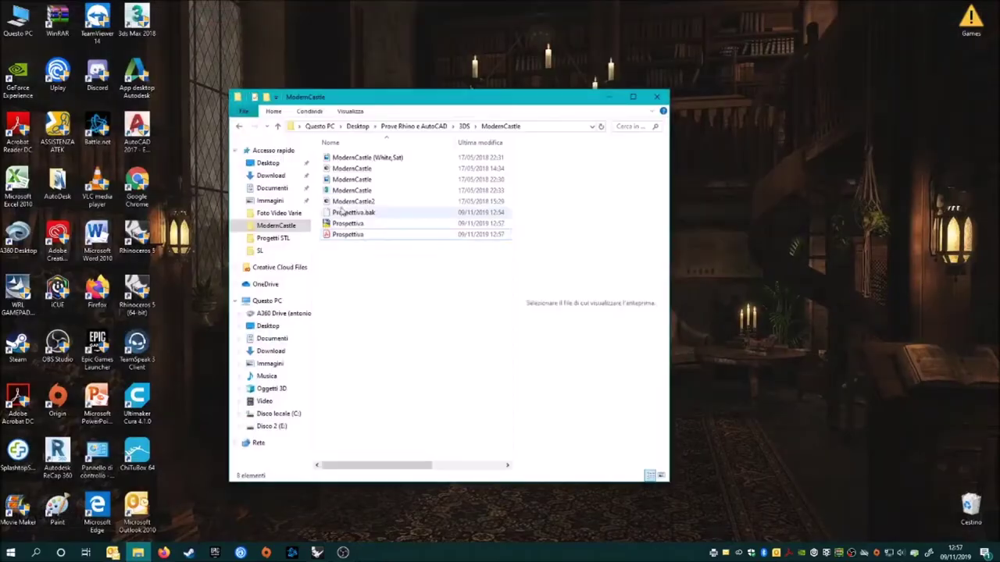
Step: Open Prospettiva.pdf in Acrobat Reader, allowing it to run
right_click(355, 234)
click(408, 238)
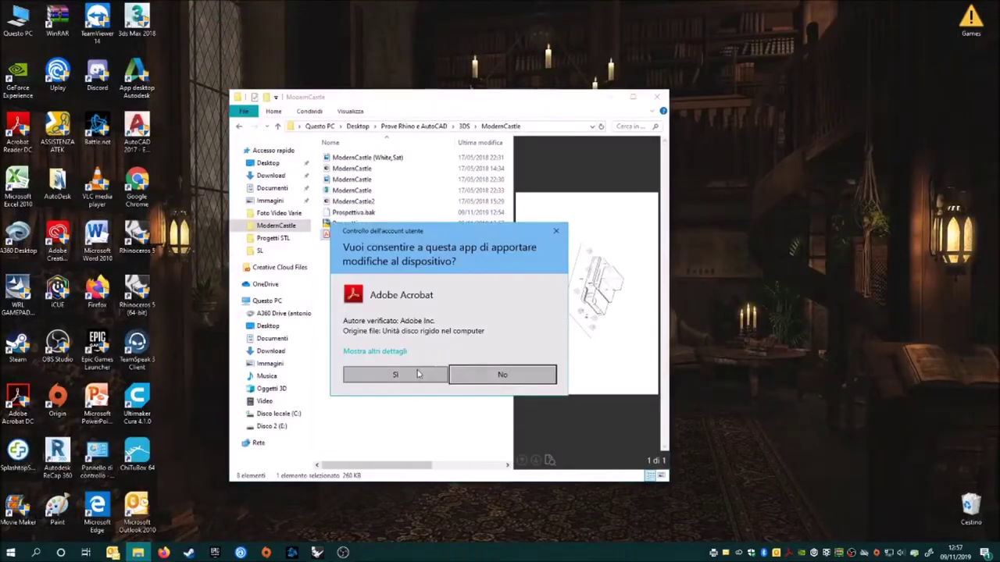
click(419, 374)
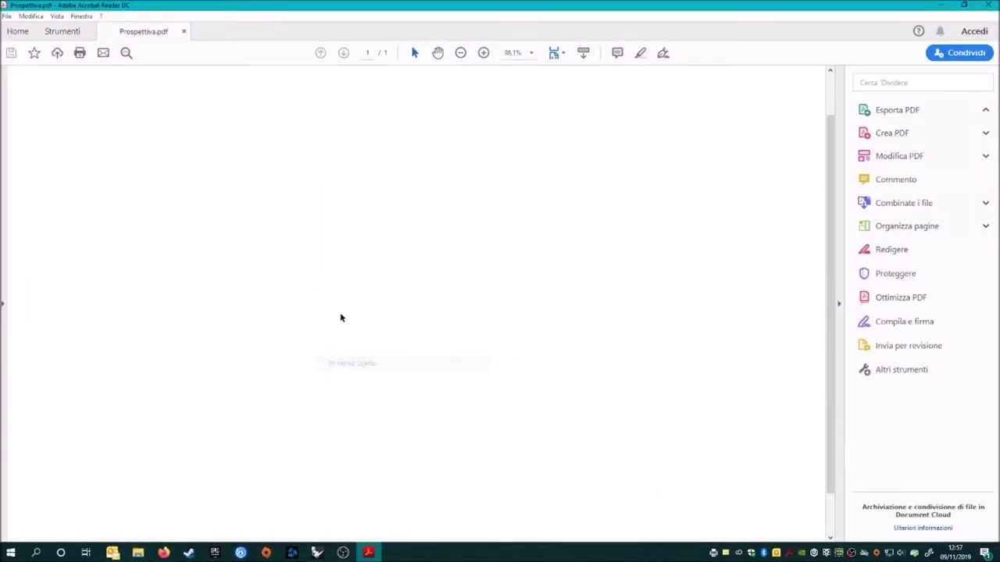